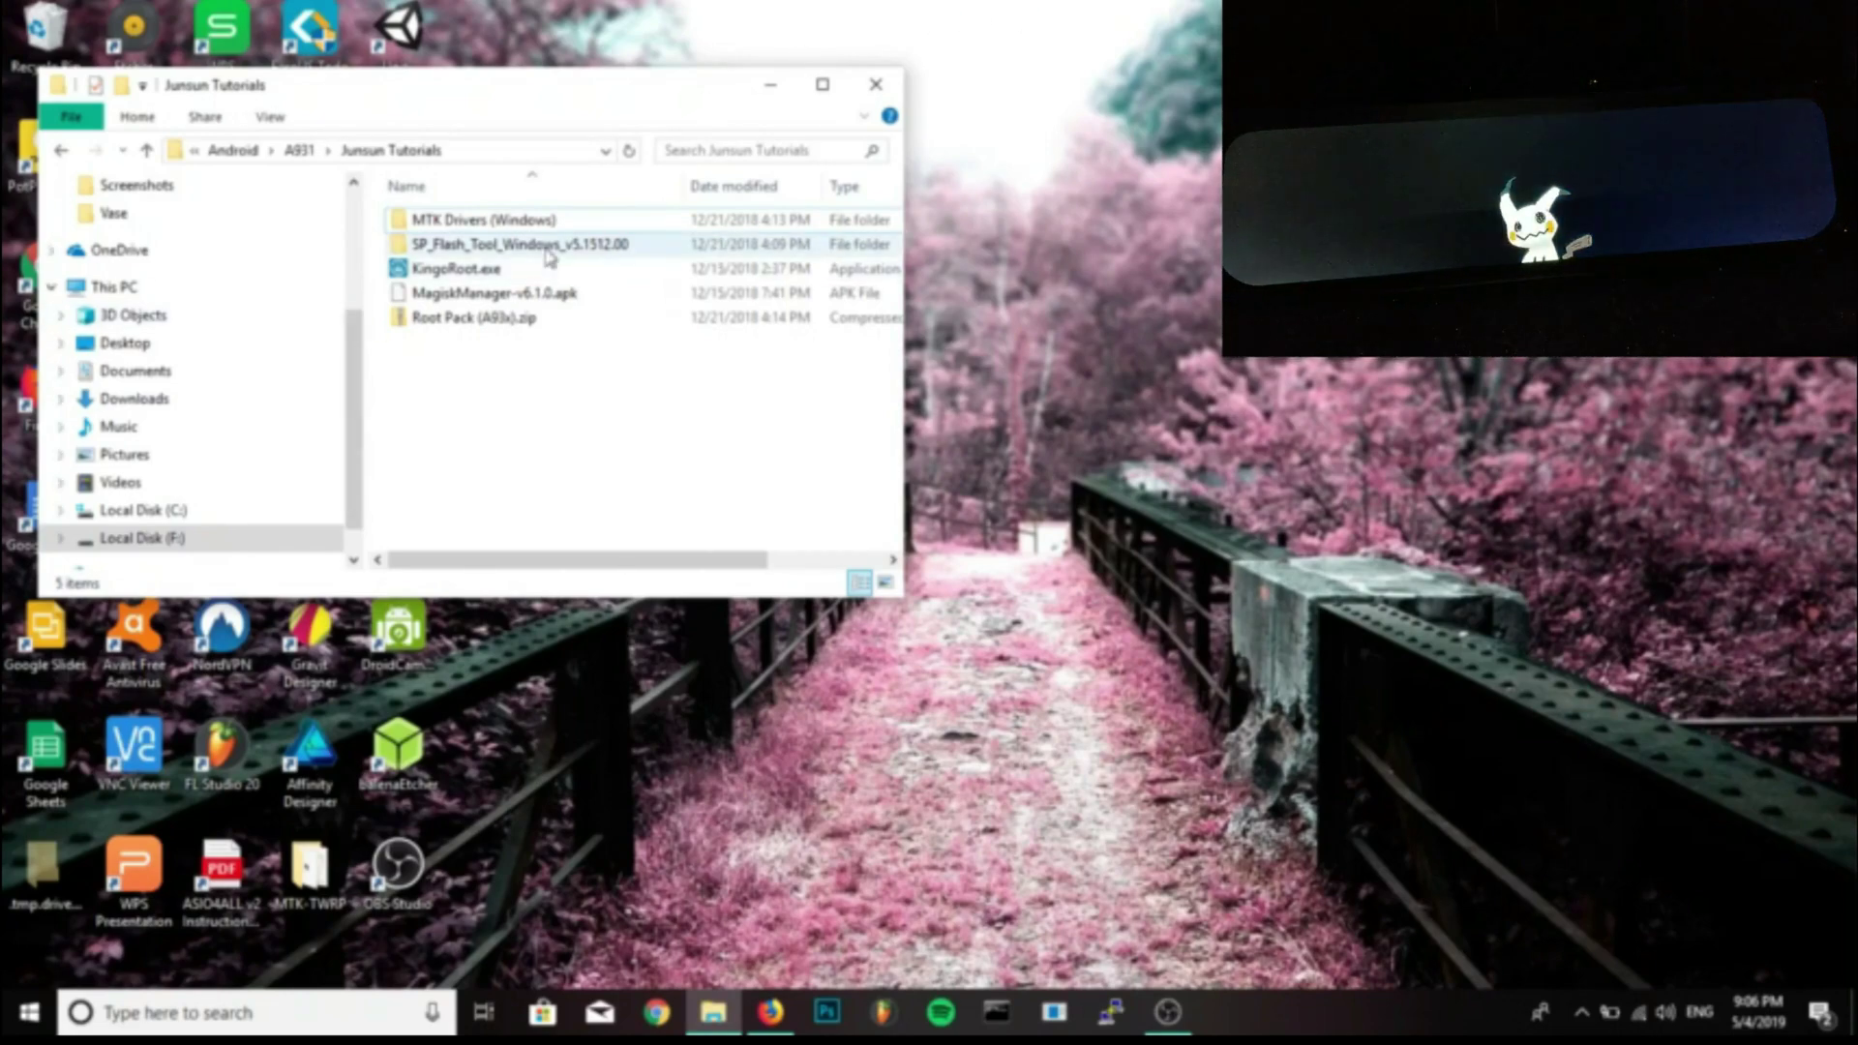
Run KingoRoot.exe from the Junsun Tutorials folder
{"action": "left_click", "coordinate": [511, 275]}
{"action": "double_click", "coordinate": [512, 275]}
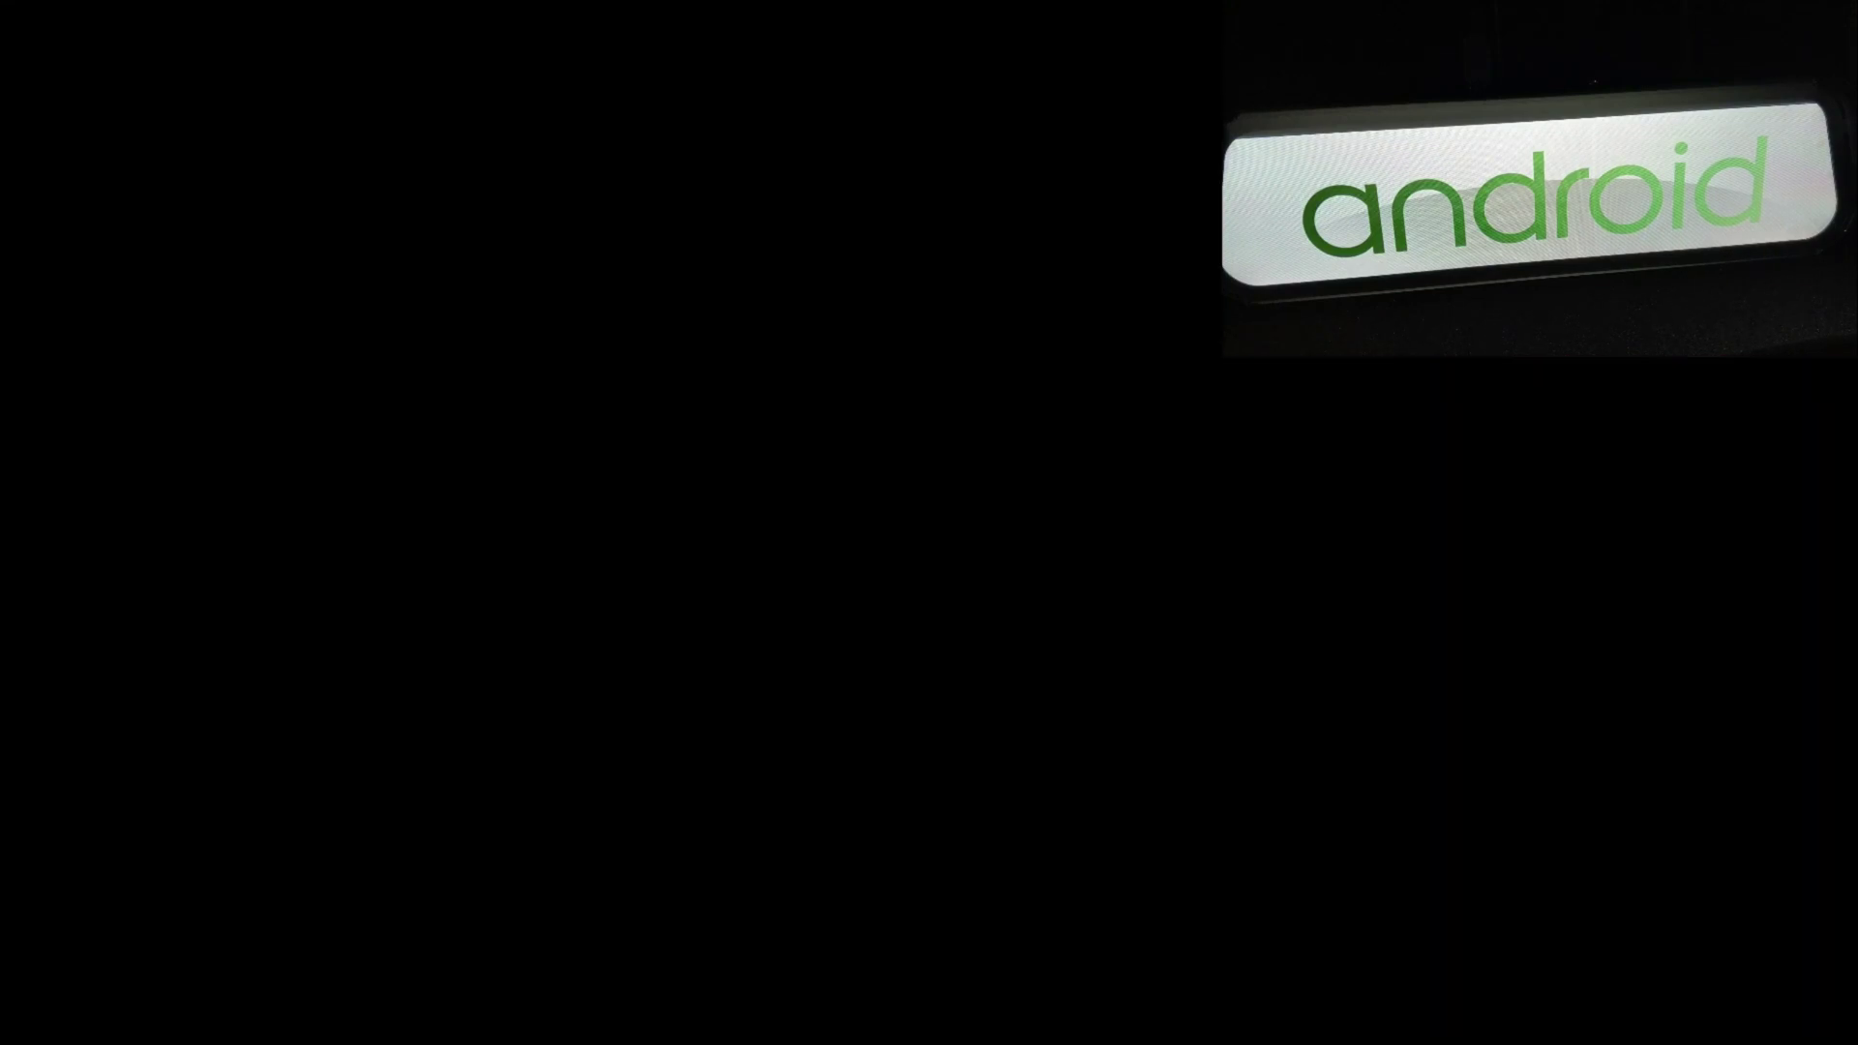
Approve the User Account Control prompt so KingoRoot.exe runs with administrator rights
{"action": "left_click", "coordinate": [845, 667]}
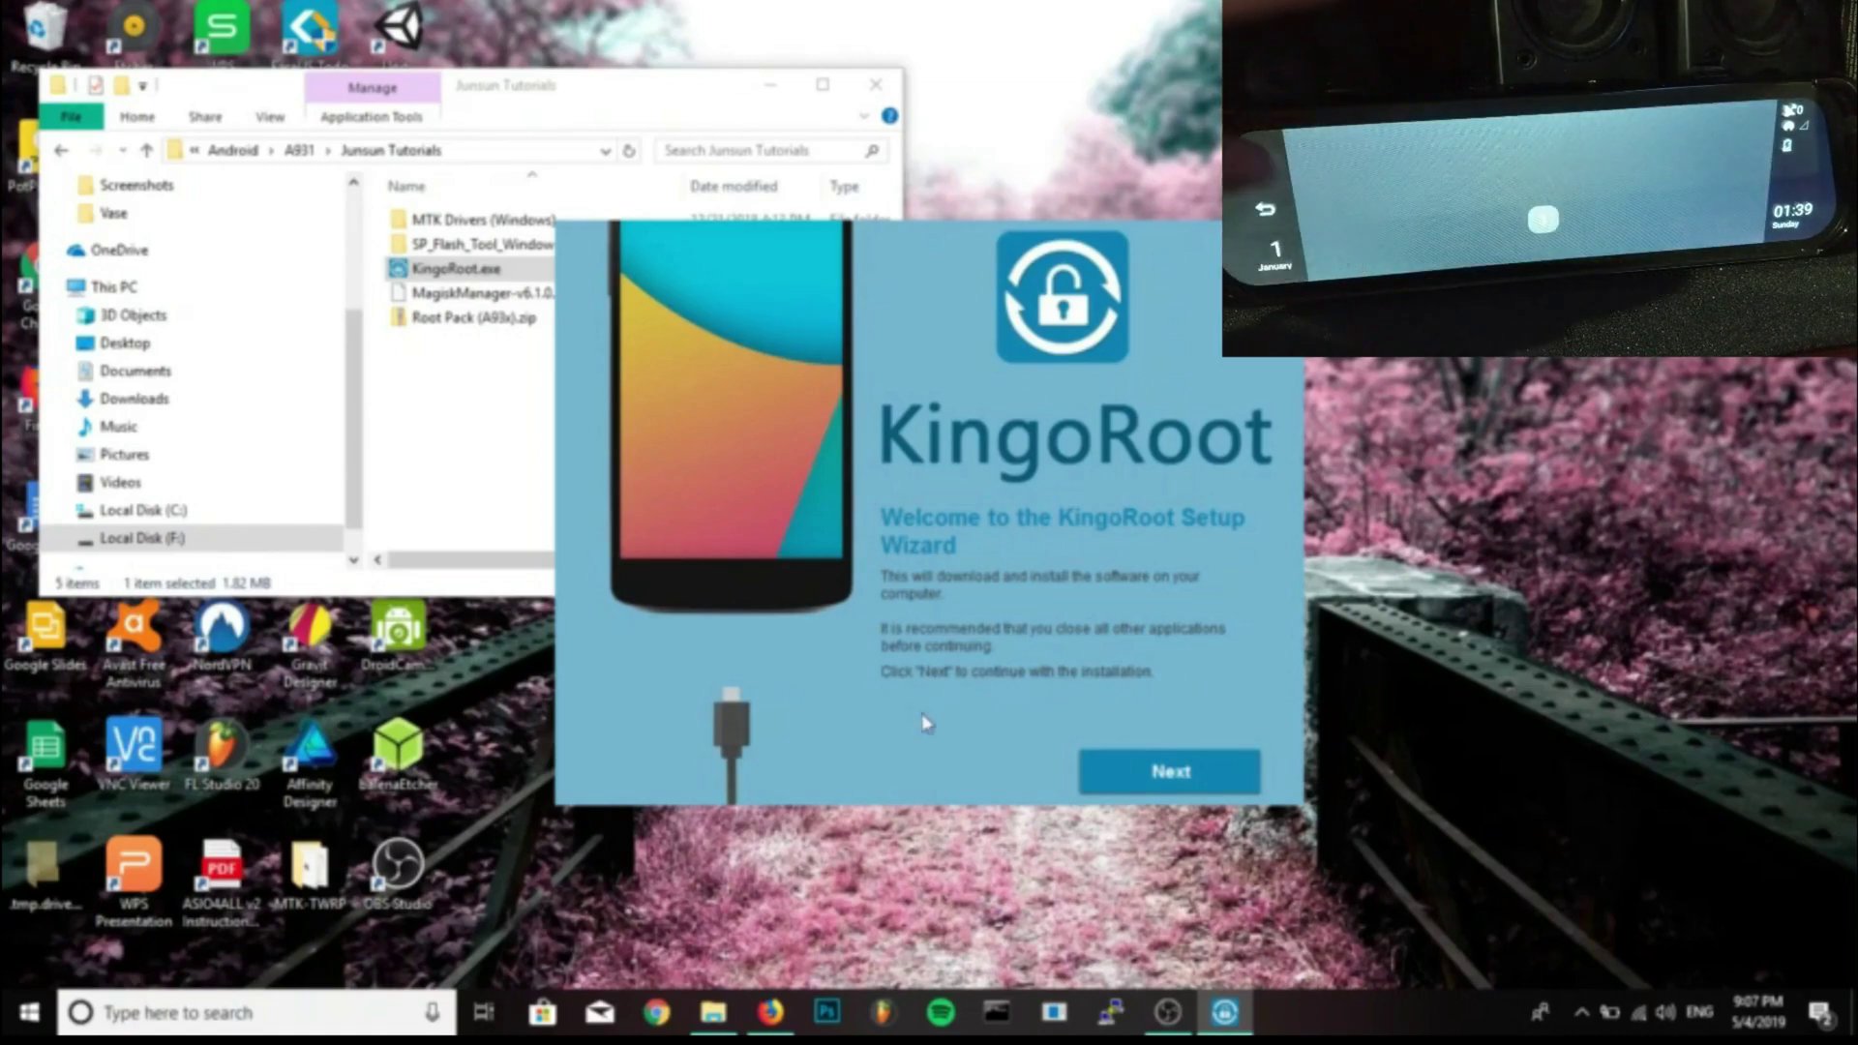
Pass the welcome page, accept the license agreement, and decline the Adaware Web Companion offer
{"action": "left_click", "coordinate": [1182, 784]}
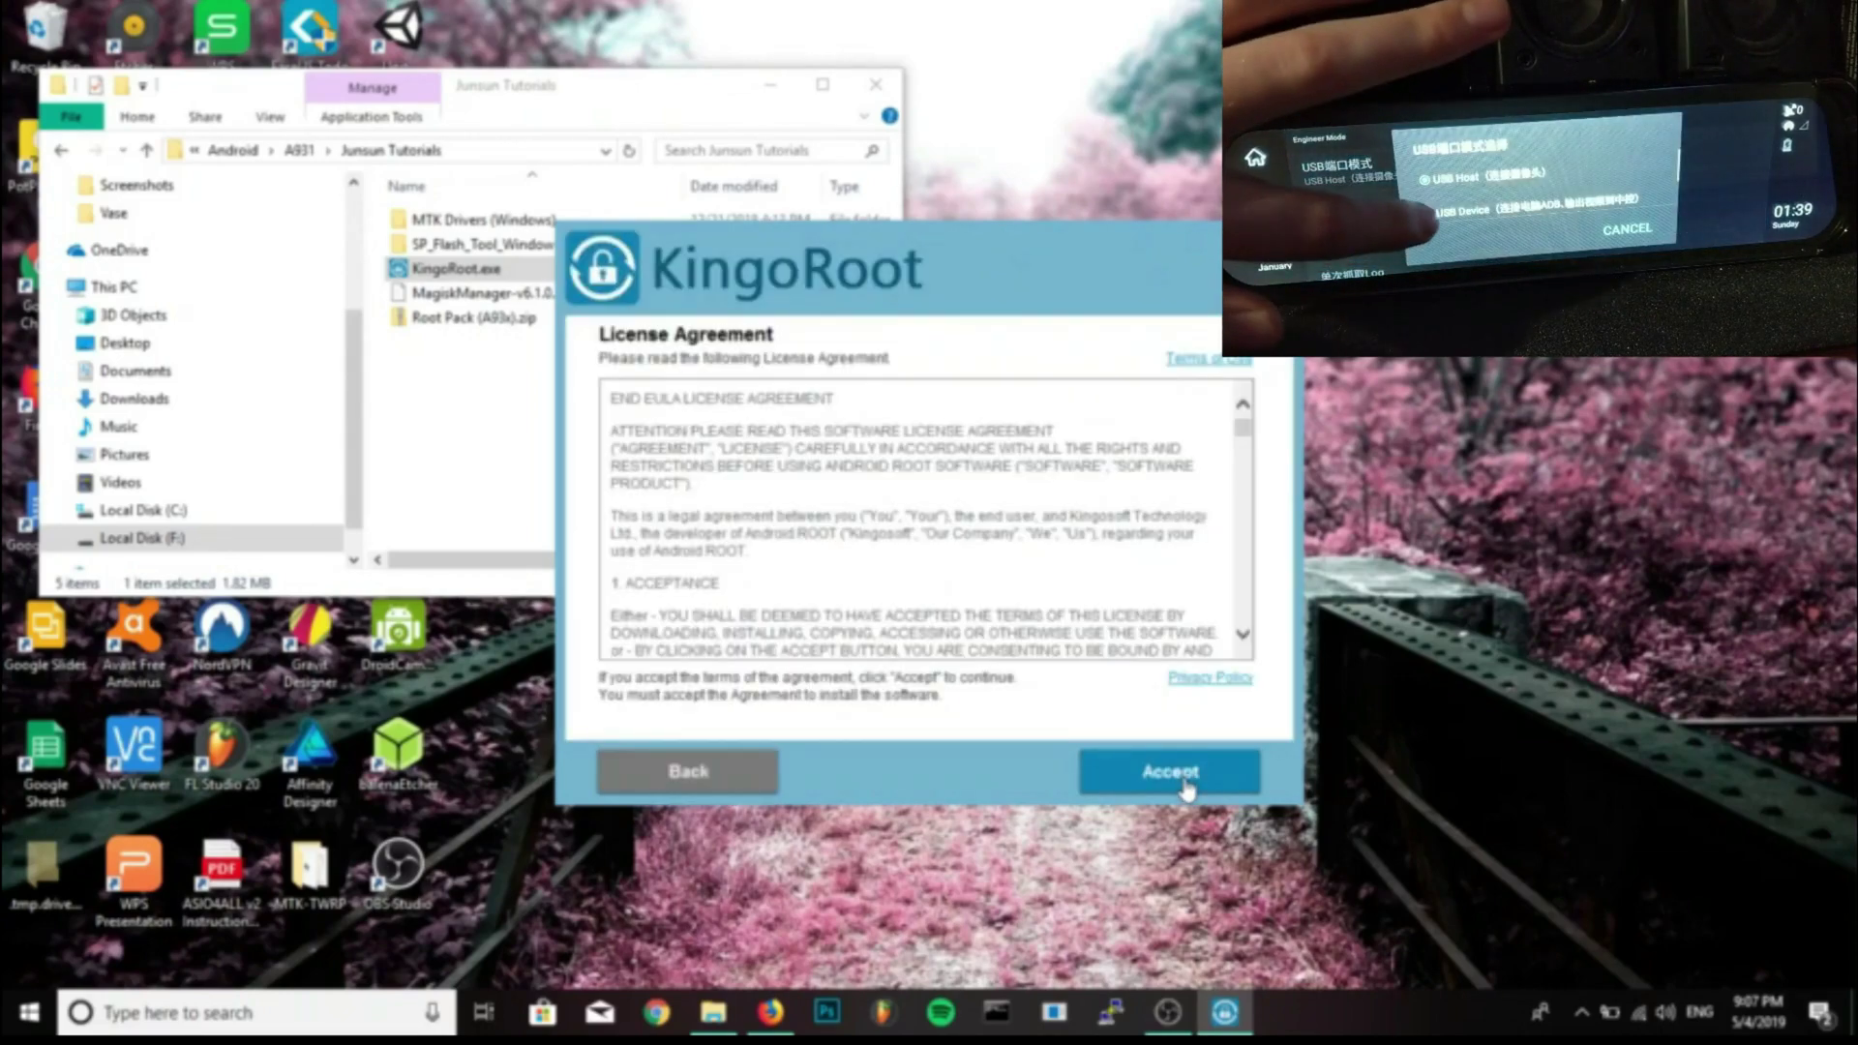
{"action": "left_click", "coordinate": [1182, 784]}
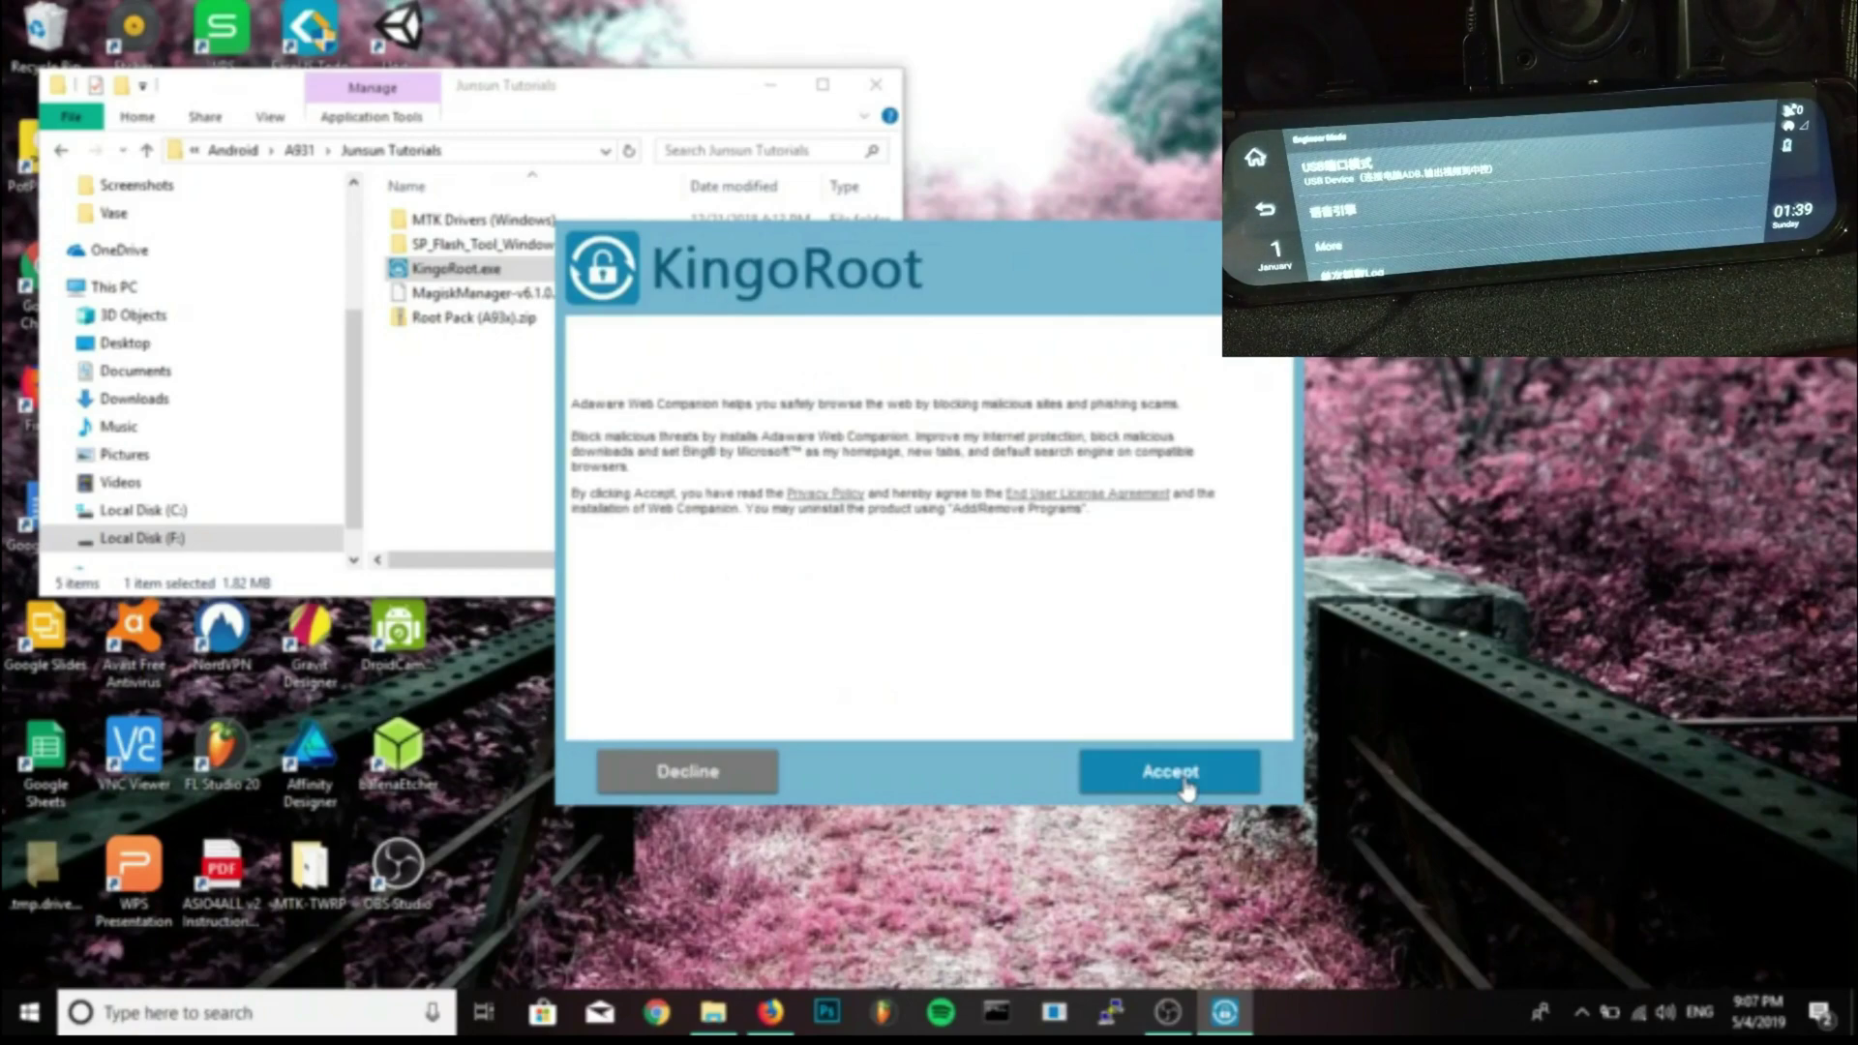
{"action": "left_click", "coordinate": [670, 771]}
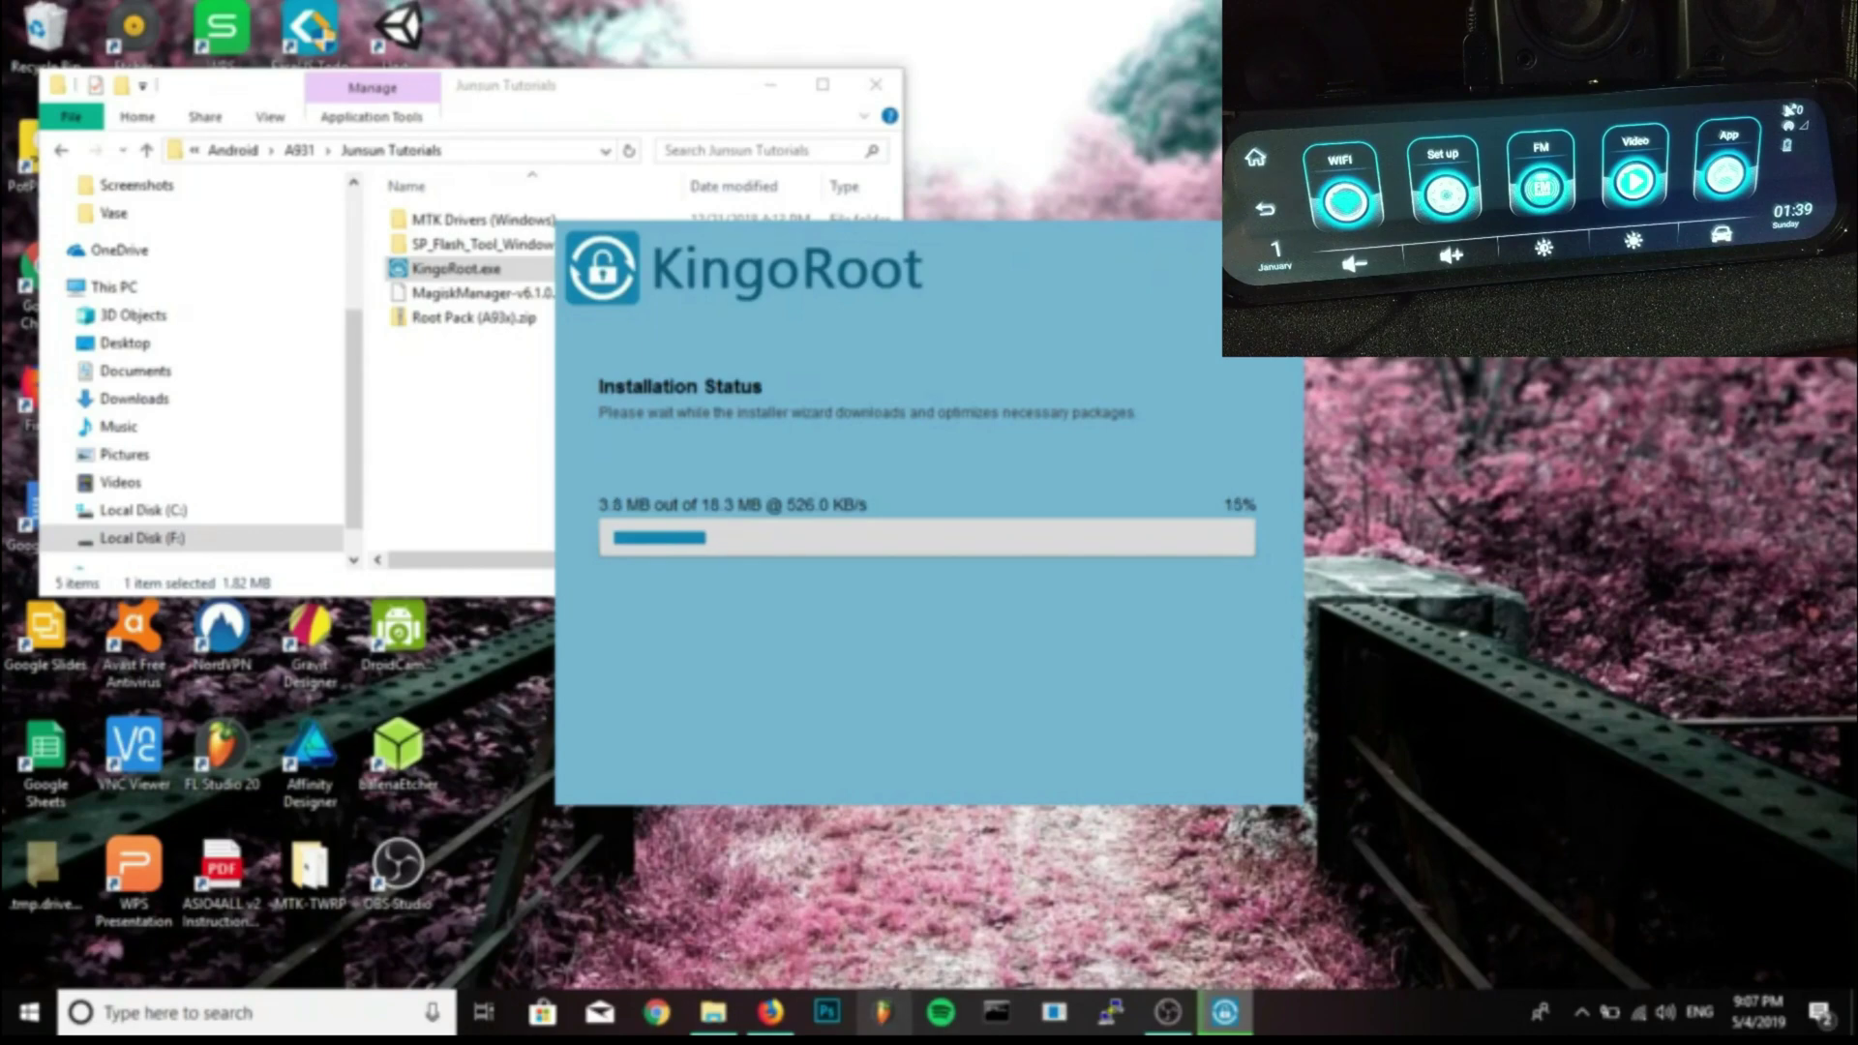
Switch to the Command Prompt window opened during the KingoRoot download
{"action": "left_click", "coordinate": [996, 1012]}
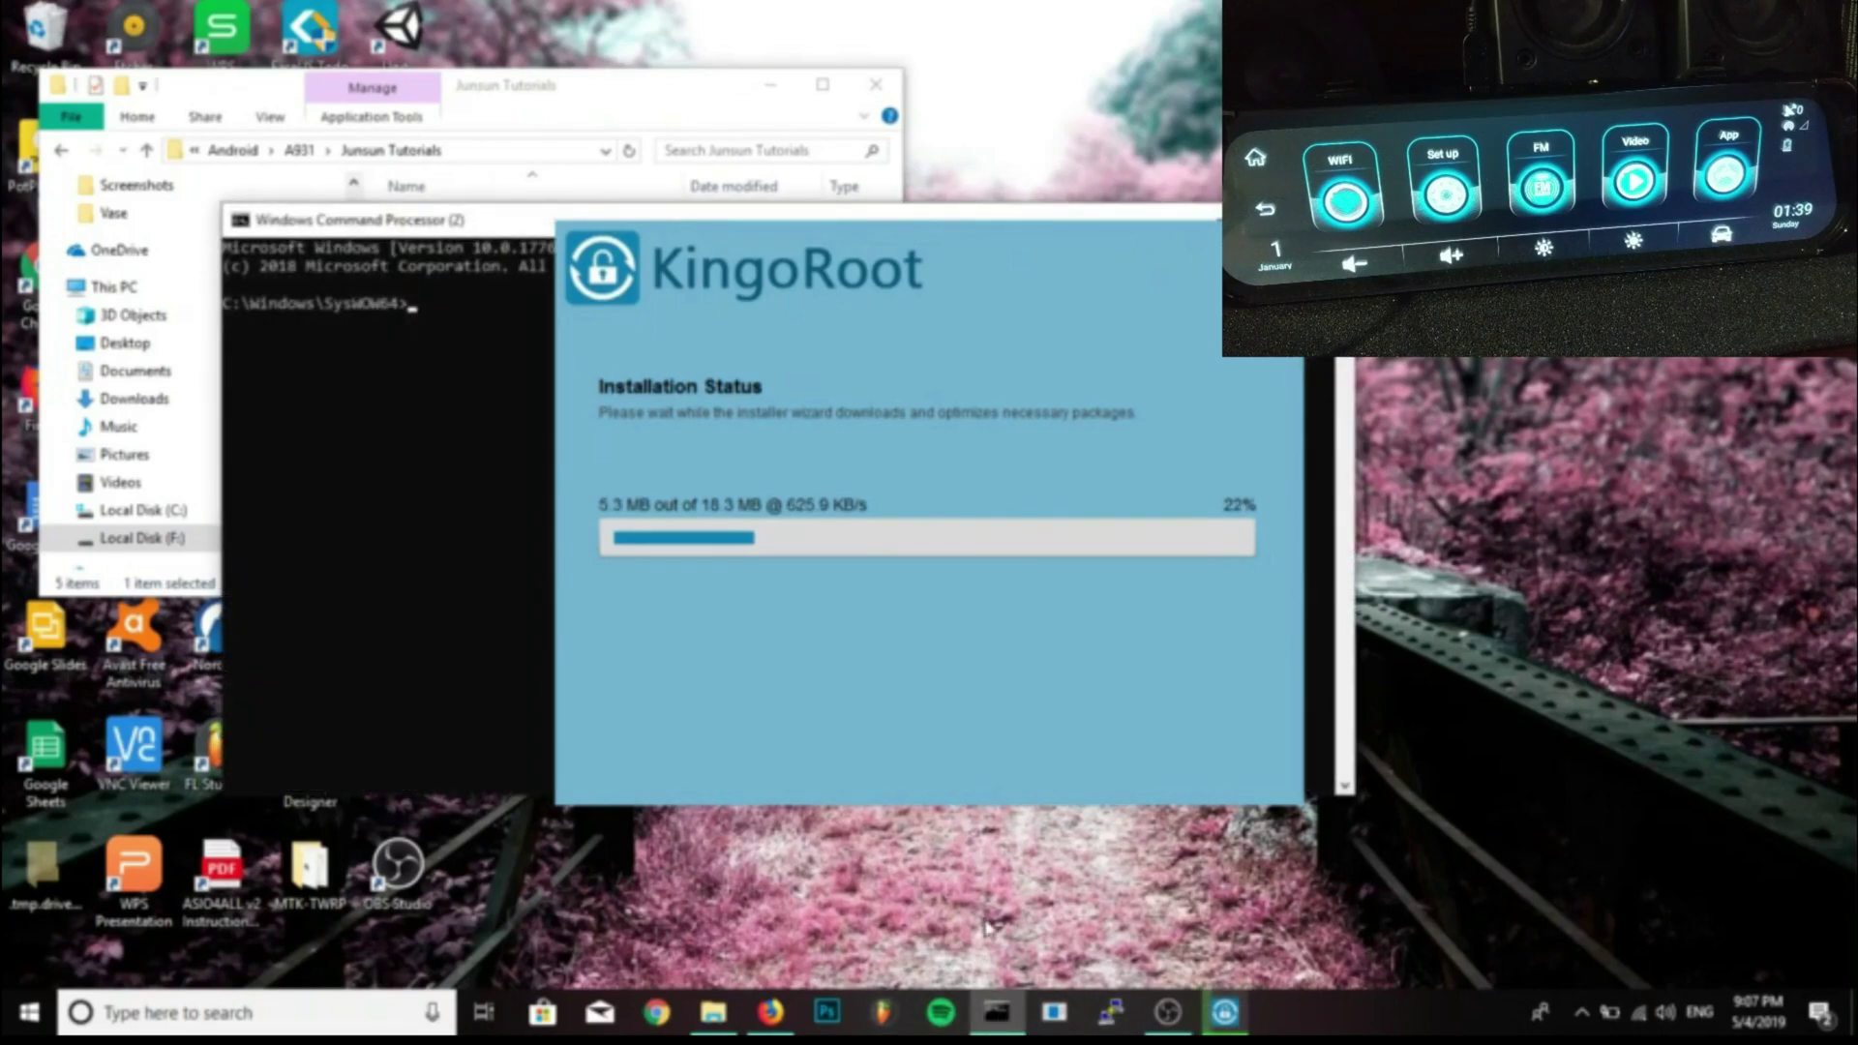
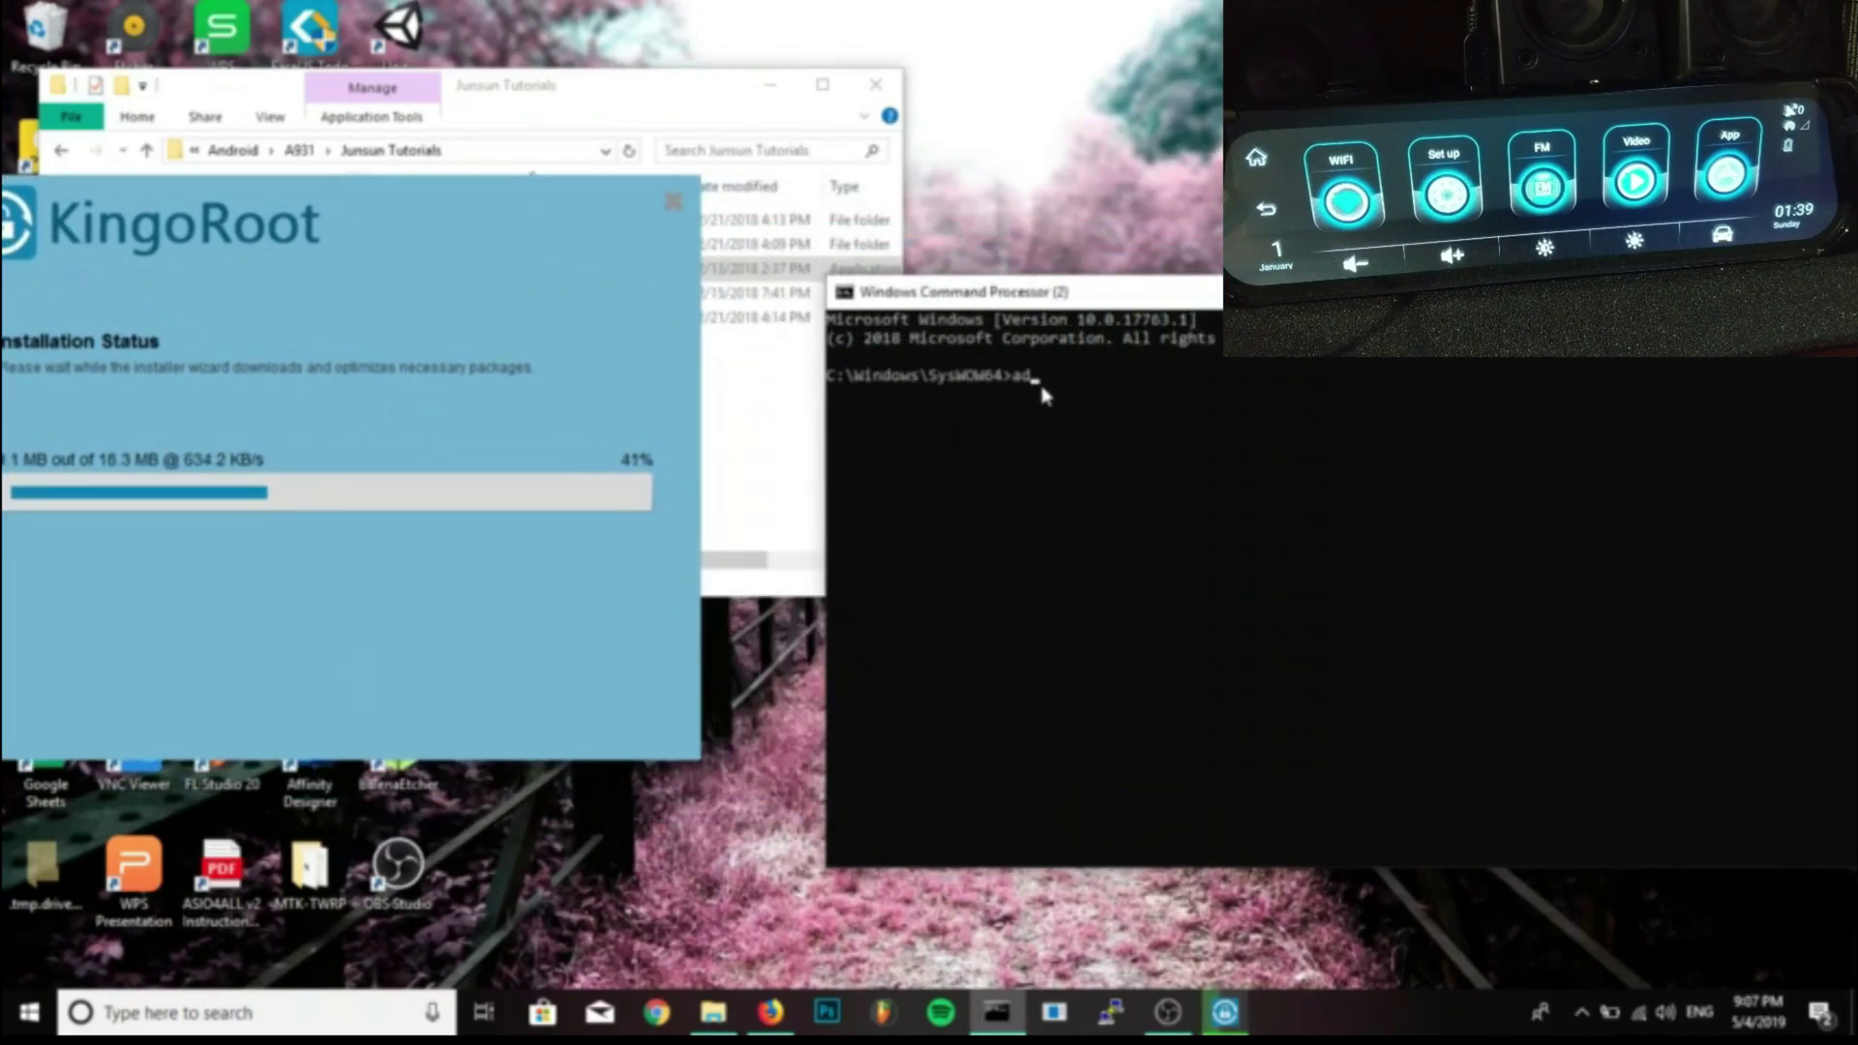
Run adb devices twice to confirm the mirror is connected over USB
{"action": "key", "text": "Return"}
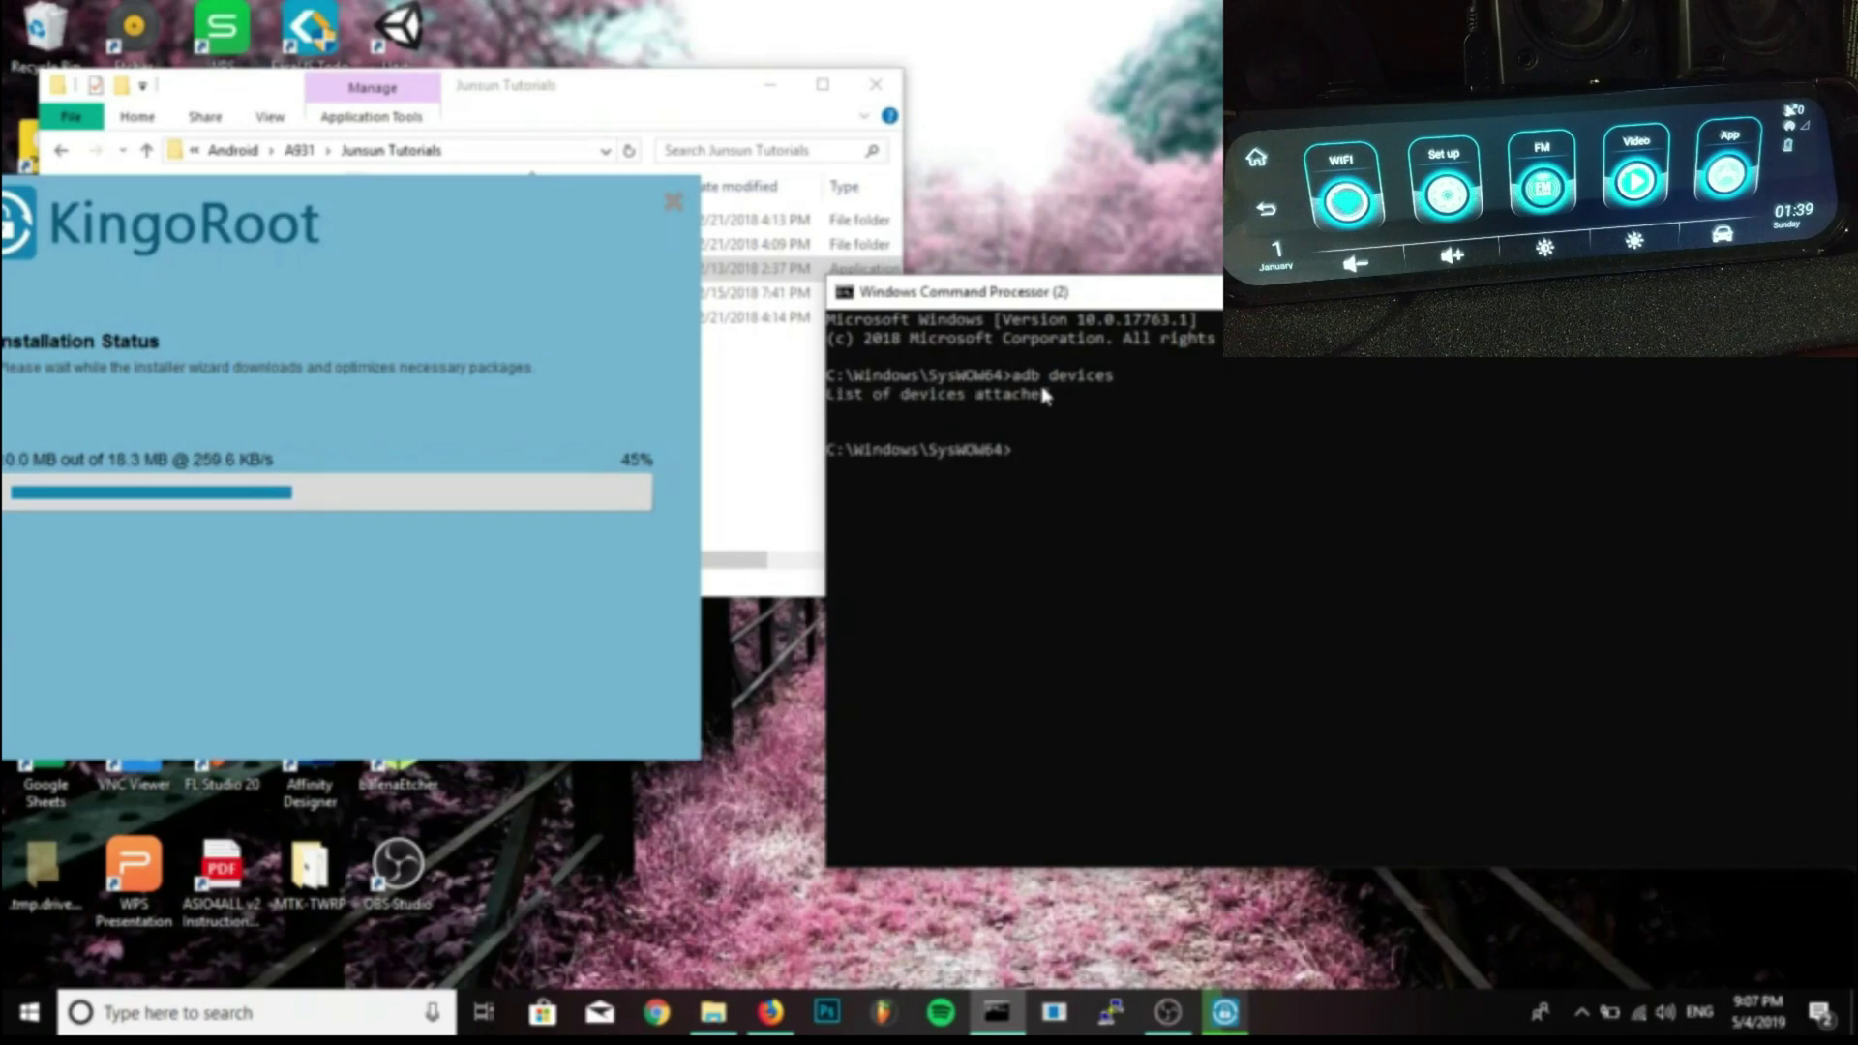
{"action": "type", "text": "adb devices"}
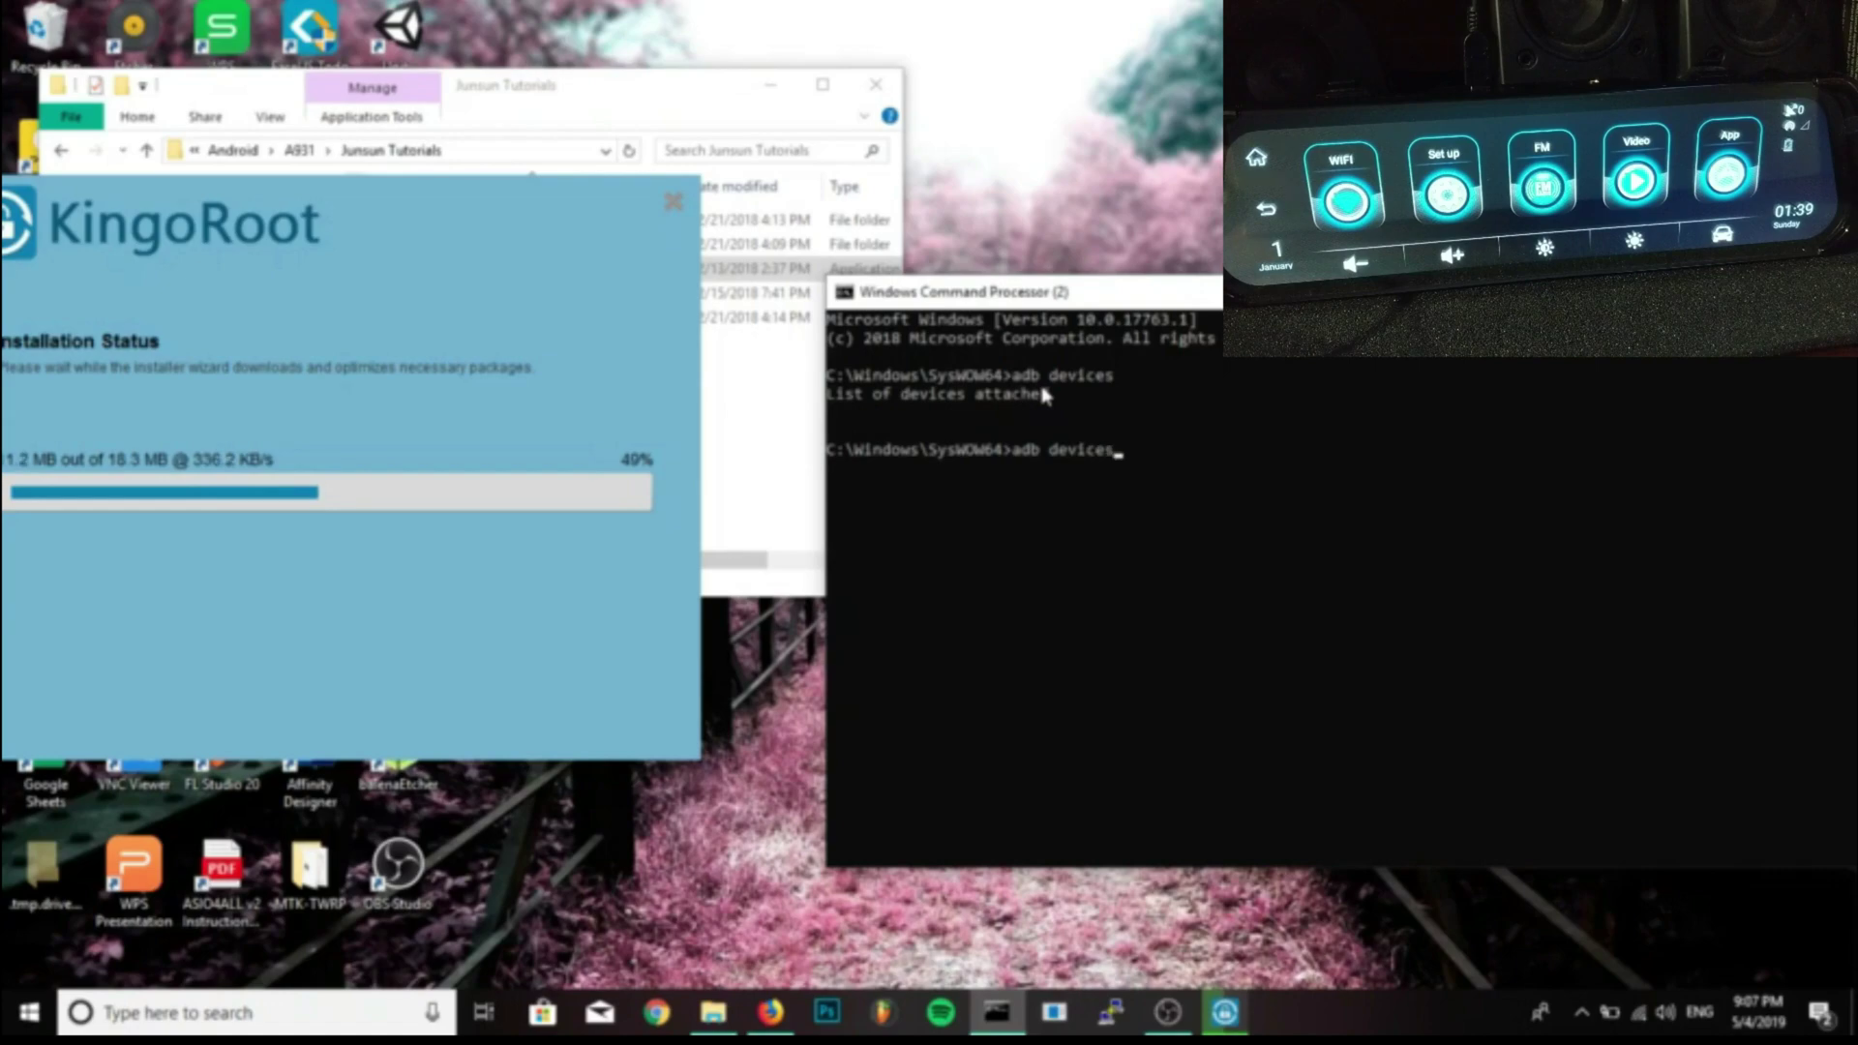
{"action": "key", "text": "Return"}
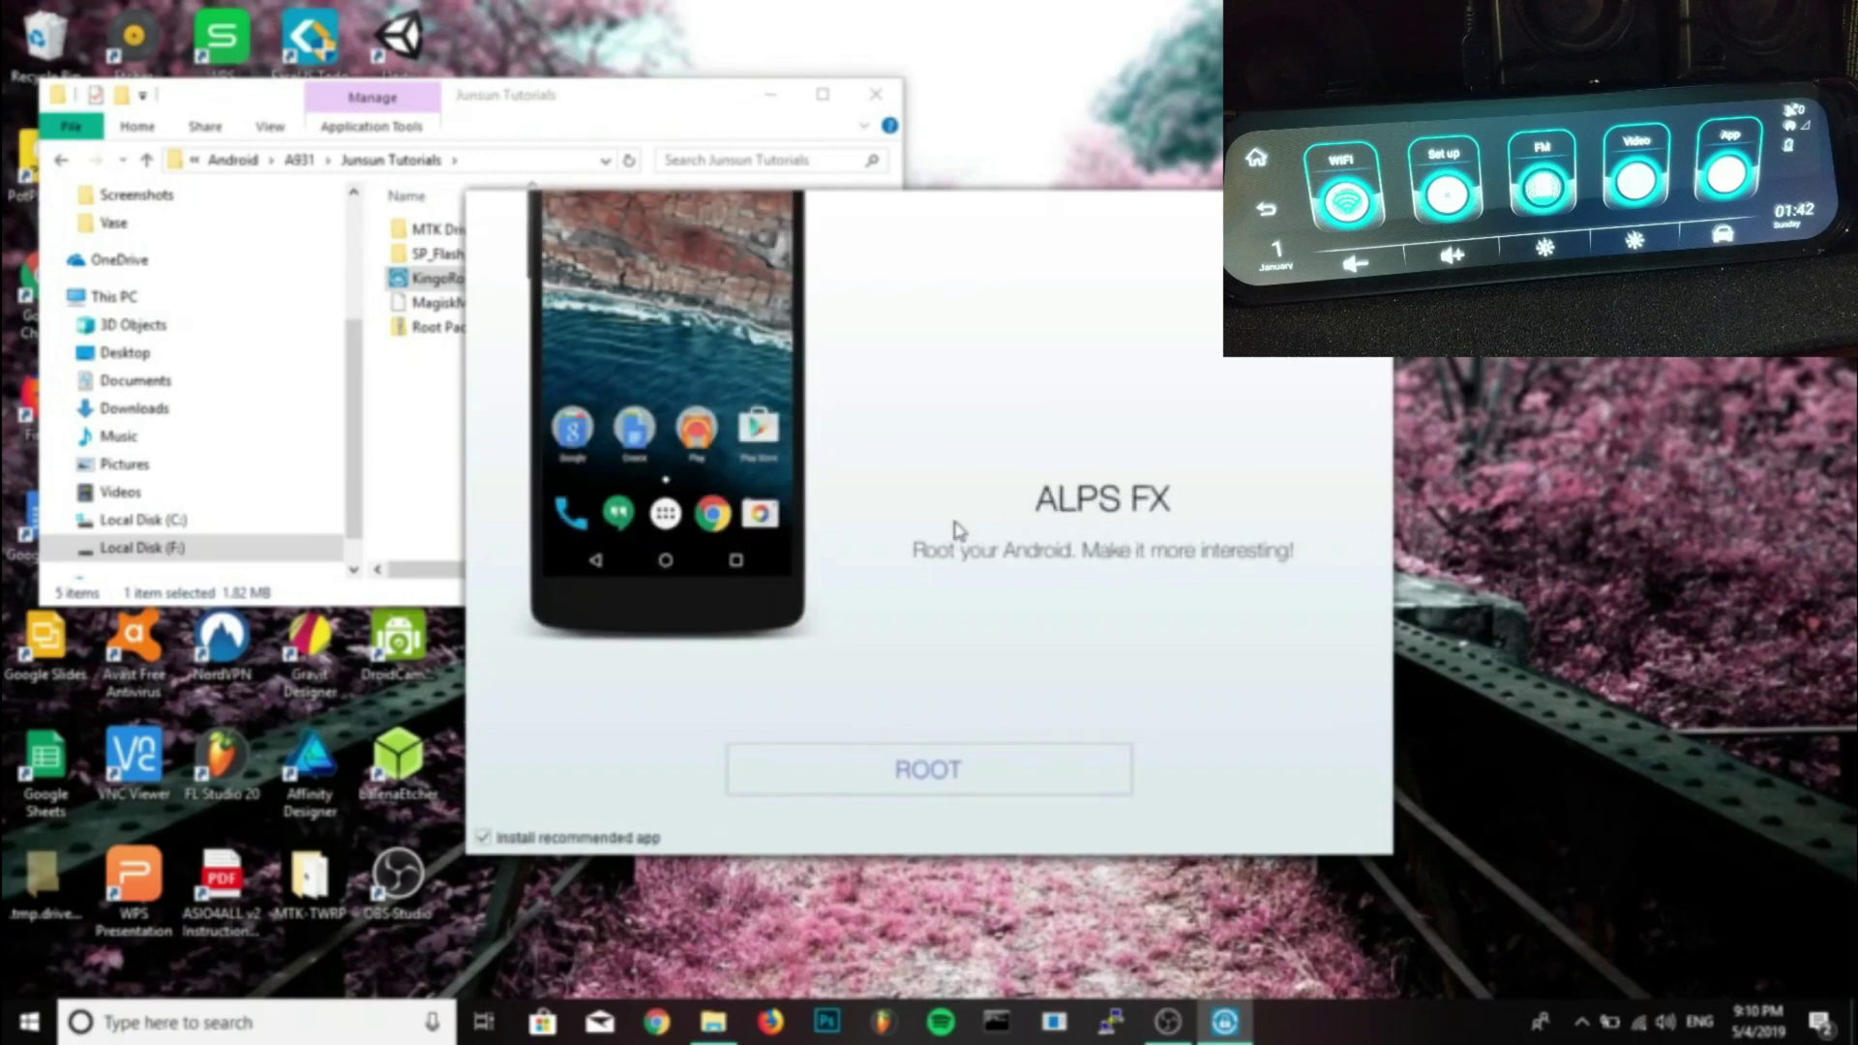
Start KingoRoot's root process on the detected ALPS FX device
{"action": "left_click", "coordinate": [1018, 792]}
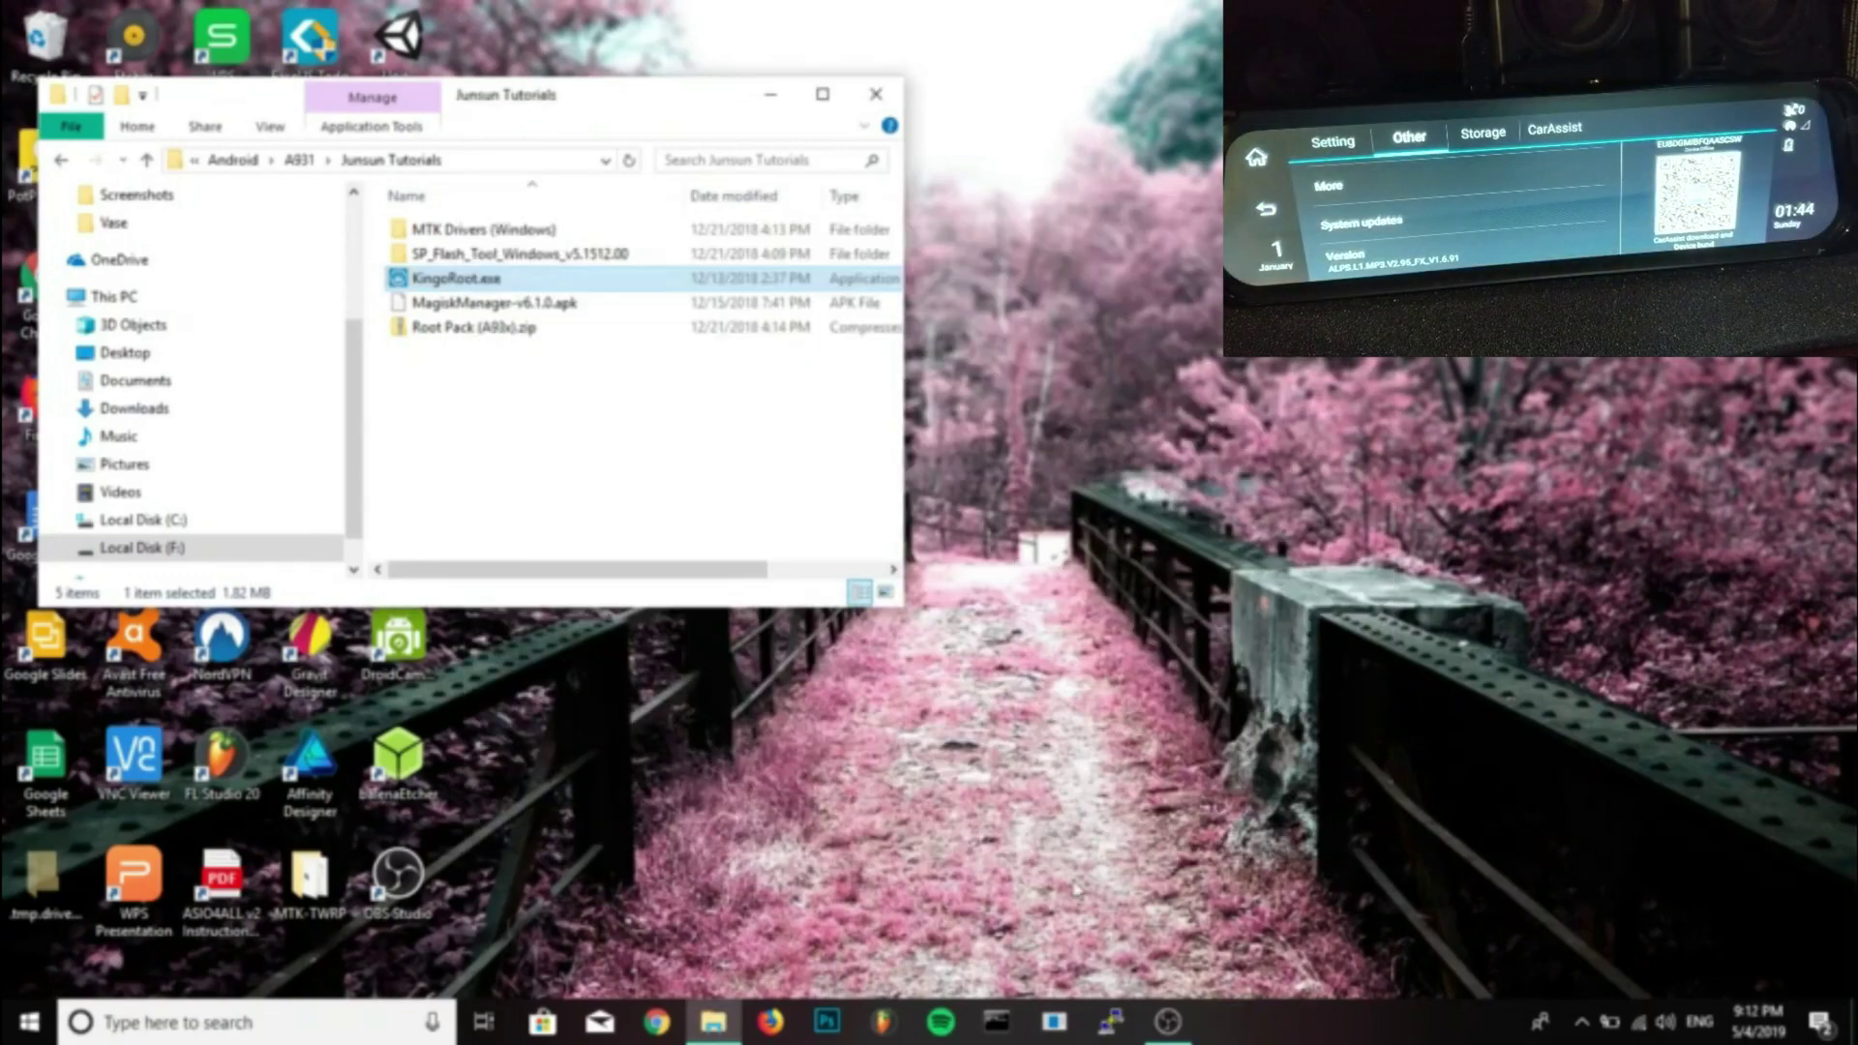
Open a console in the Minimal ADB and Fastboot folder and run adb devices
{"action": "left_click", "coordinate": [1054, 1025]}
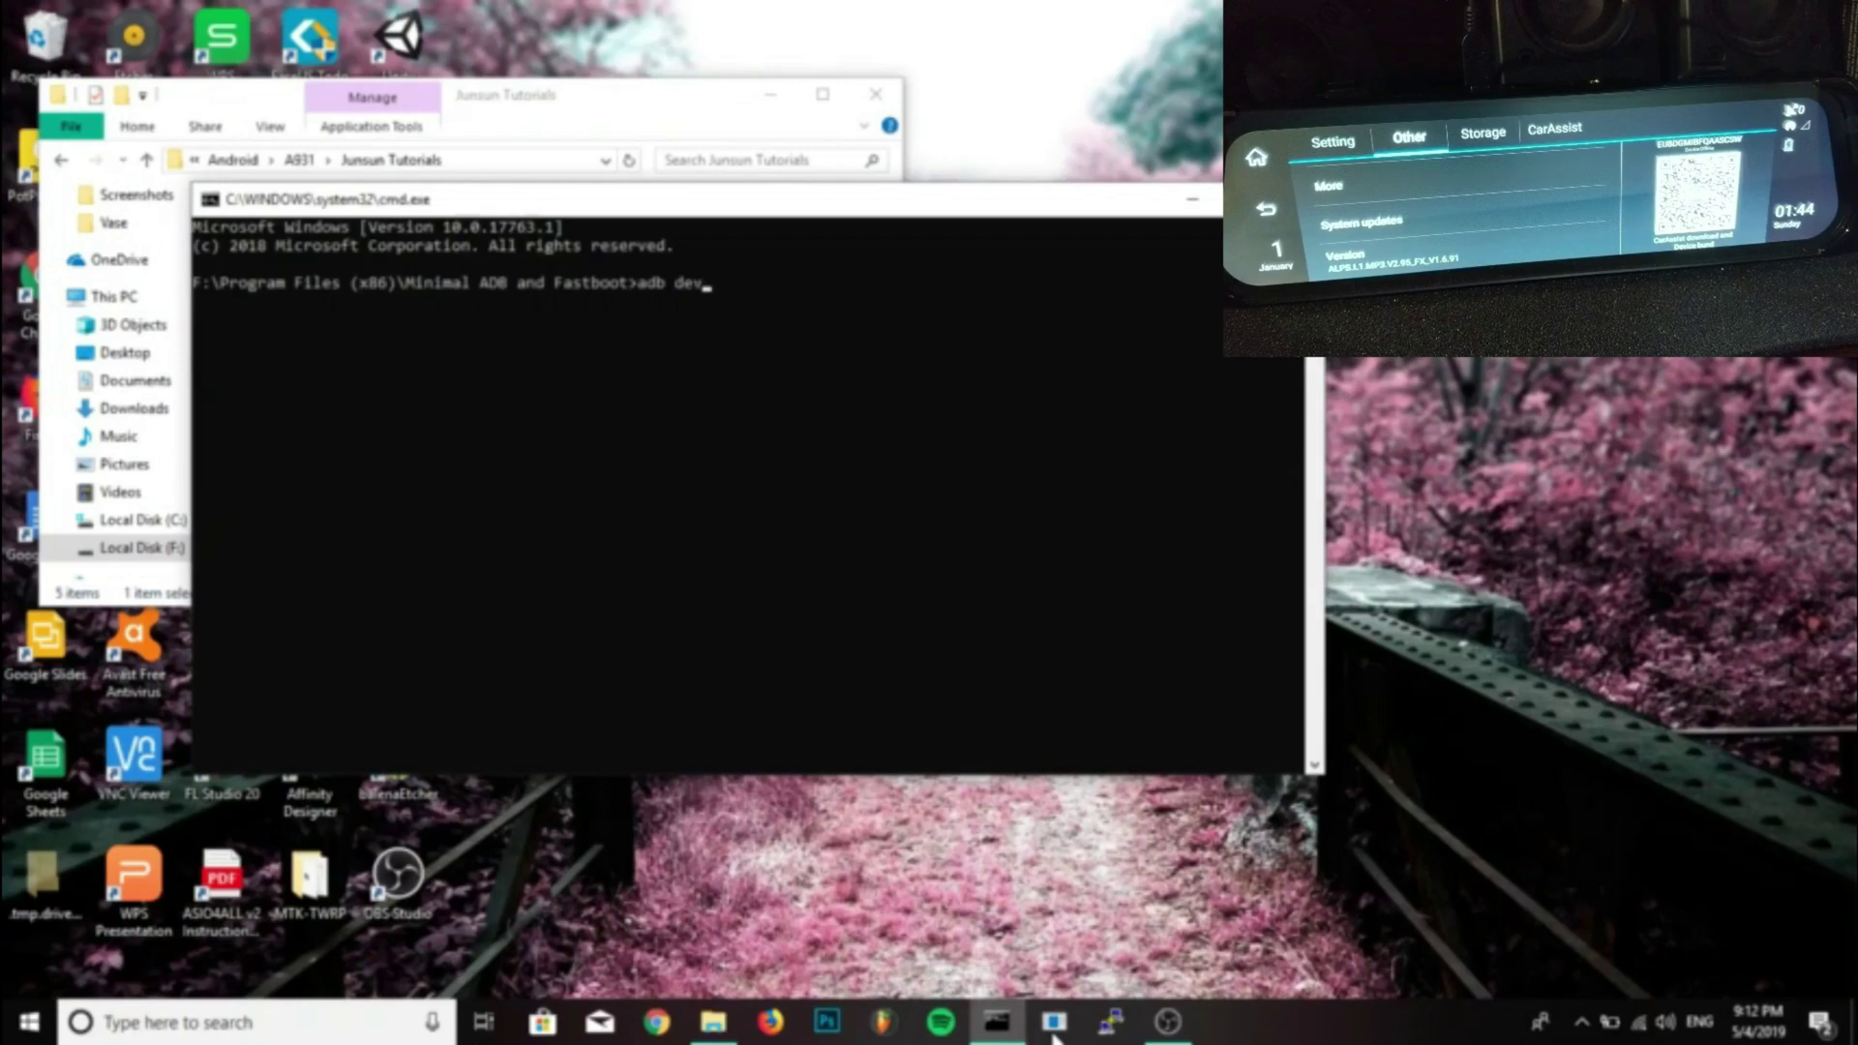
{"action": "type", "text": "adb devices"}
{"action": "key", "text": "Return"}
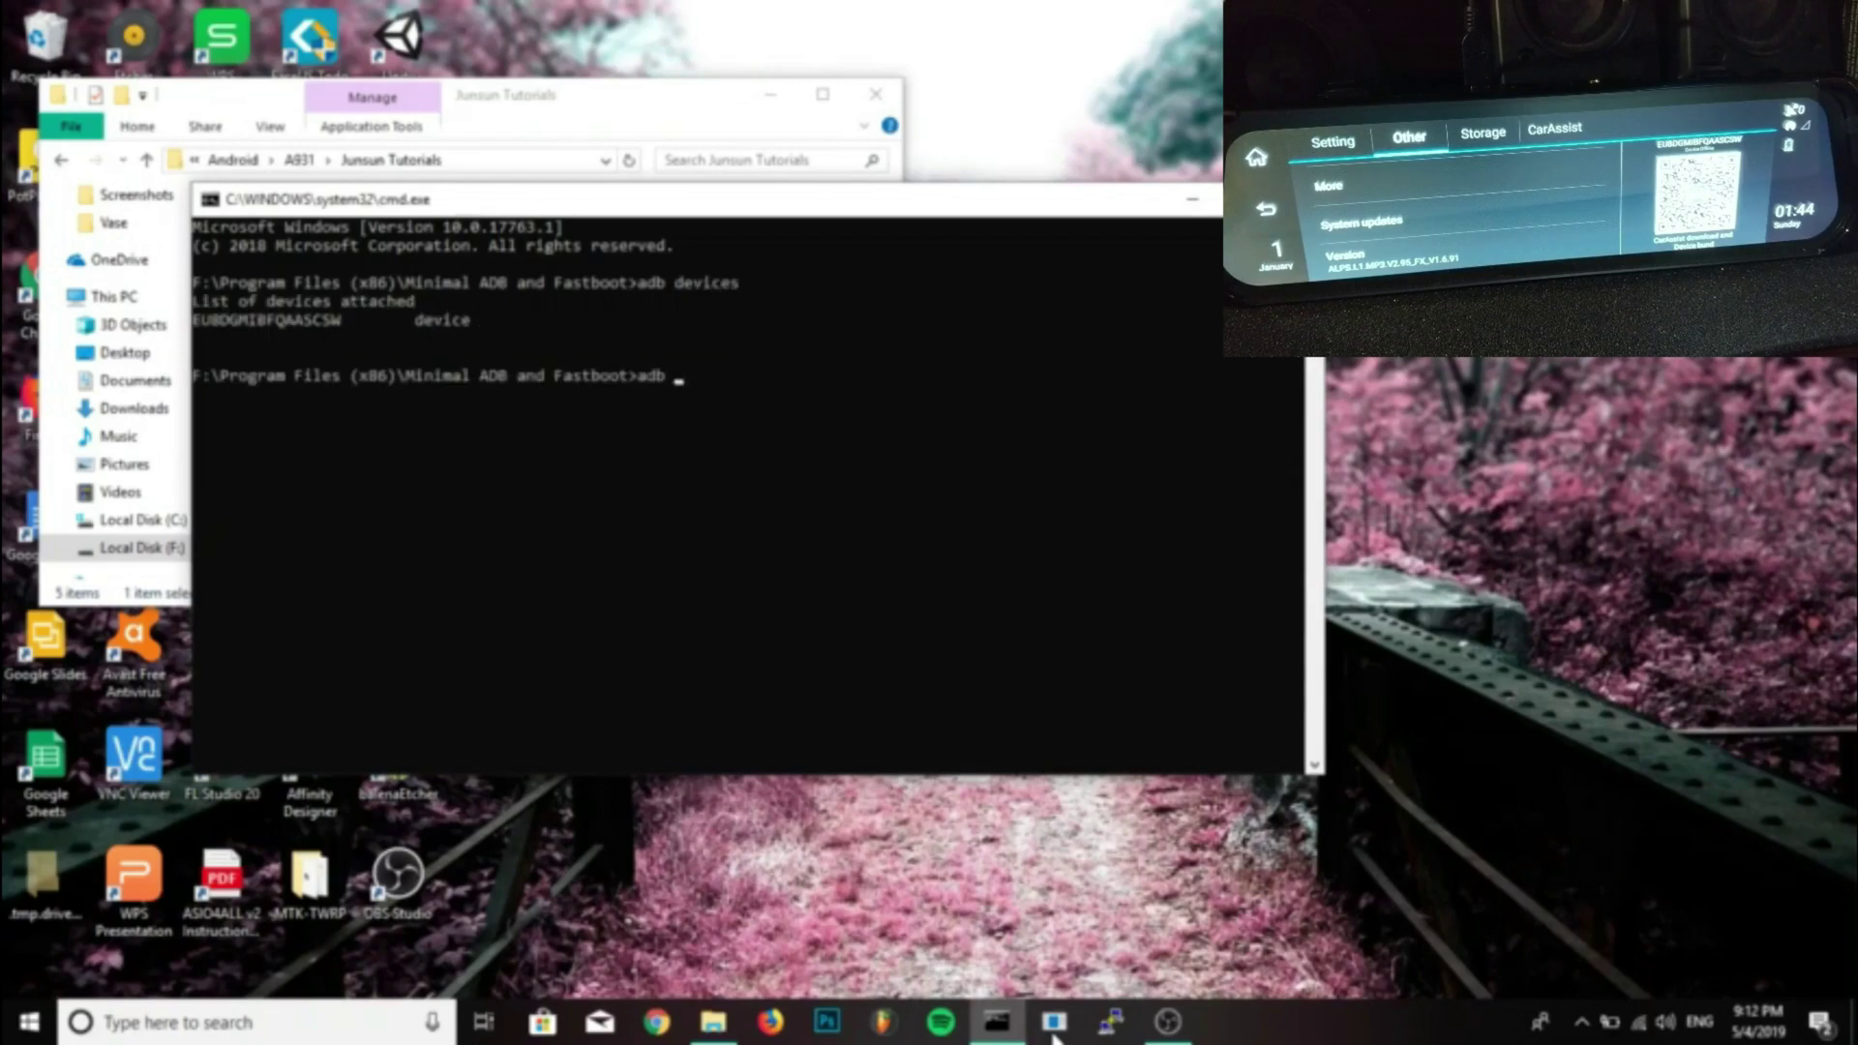
Type adb install with the dropped-in MagiskManager apk path, then close the console unrun
{"action": "type", "text": "adb install"}
{"action": "left_click", "coordinate": [604, 177]}
{"action": "left_click_drag", "start_coordinate": [522, 302], "coordinate": [914, 376]}
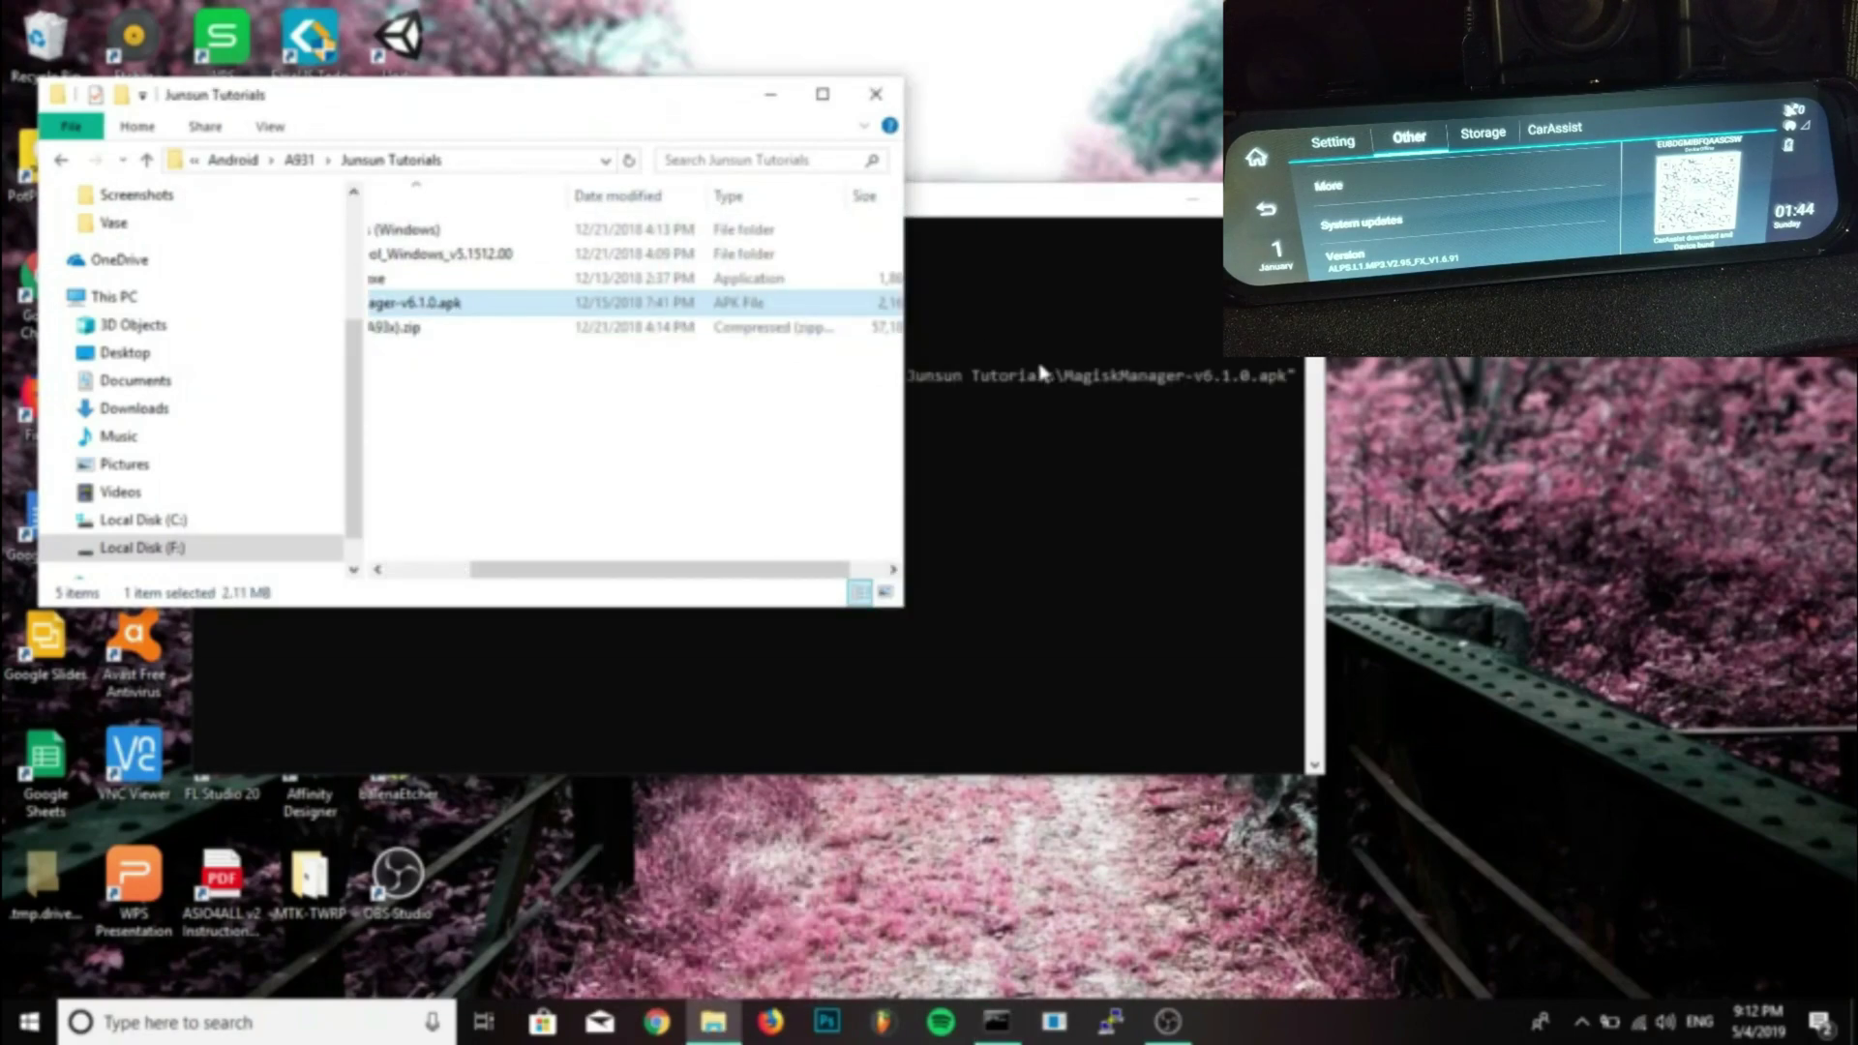
{"action": "left_click", "coordinate": [977, 205]}
{"action": "left_click", "coordinate": [924, 449]}
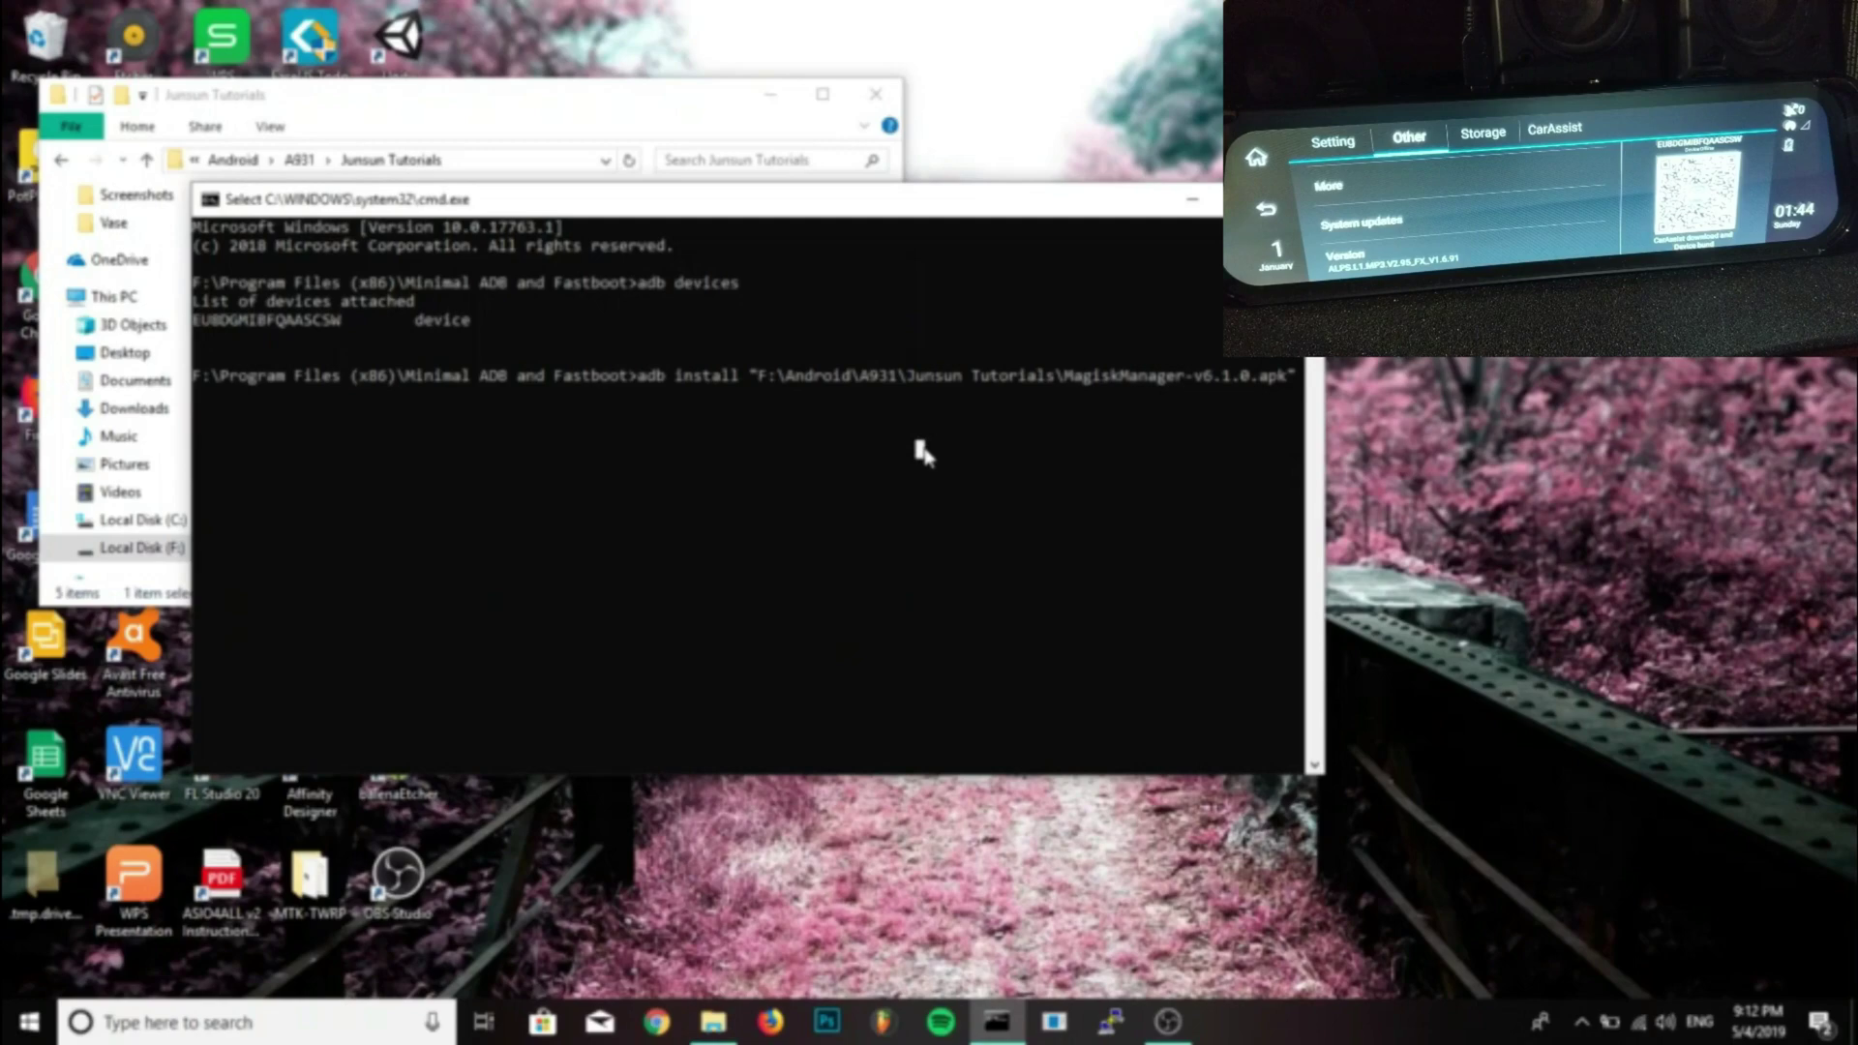
{"action": "right_click", "coordinate": [919, 447]}
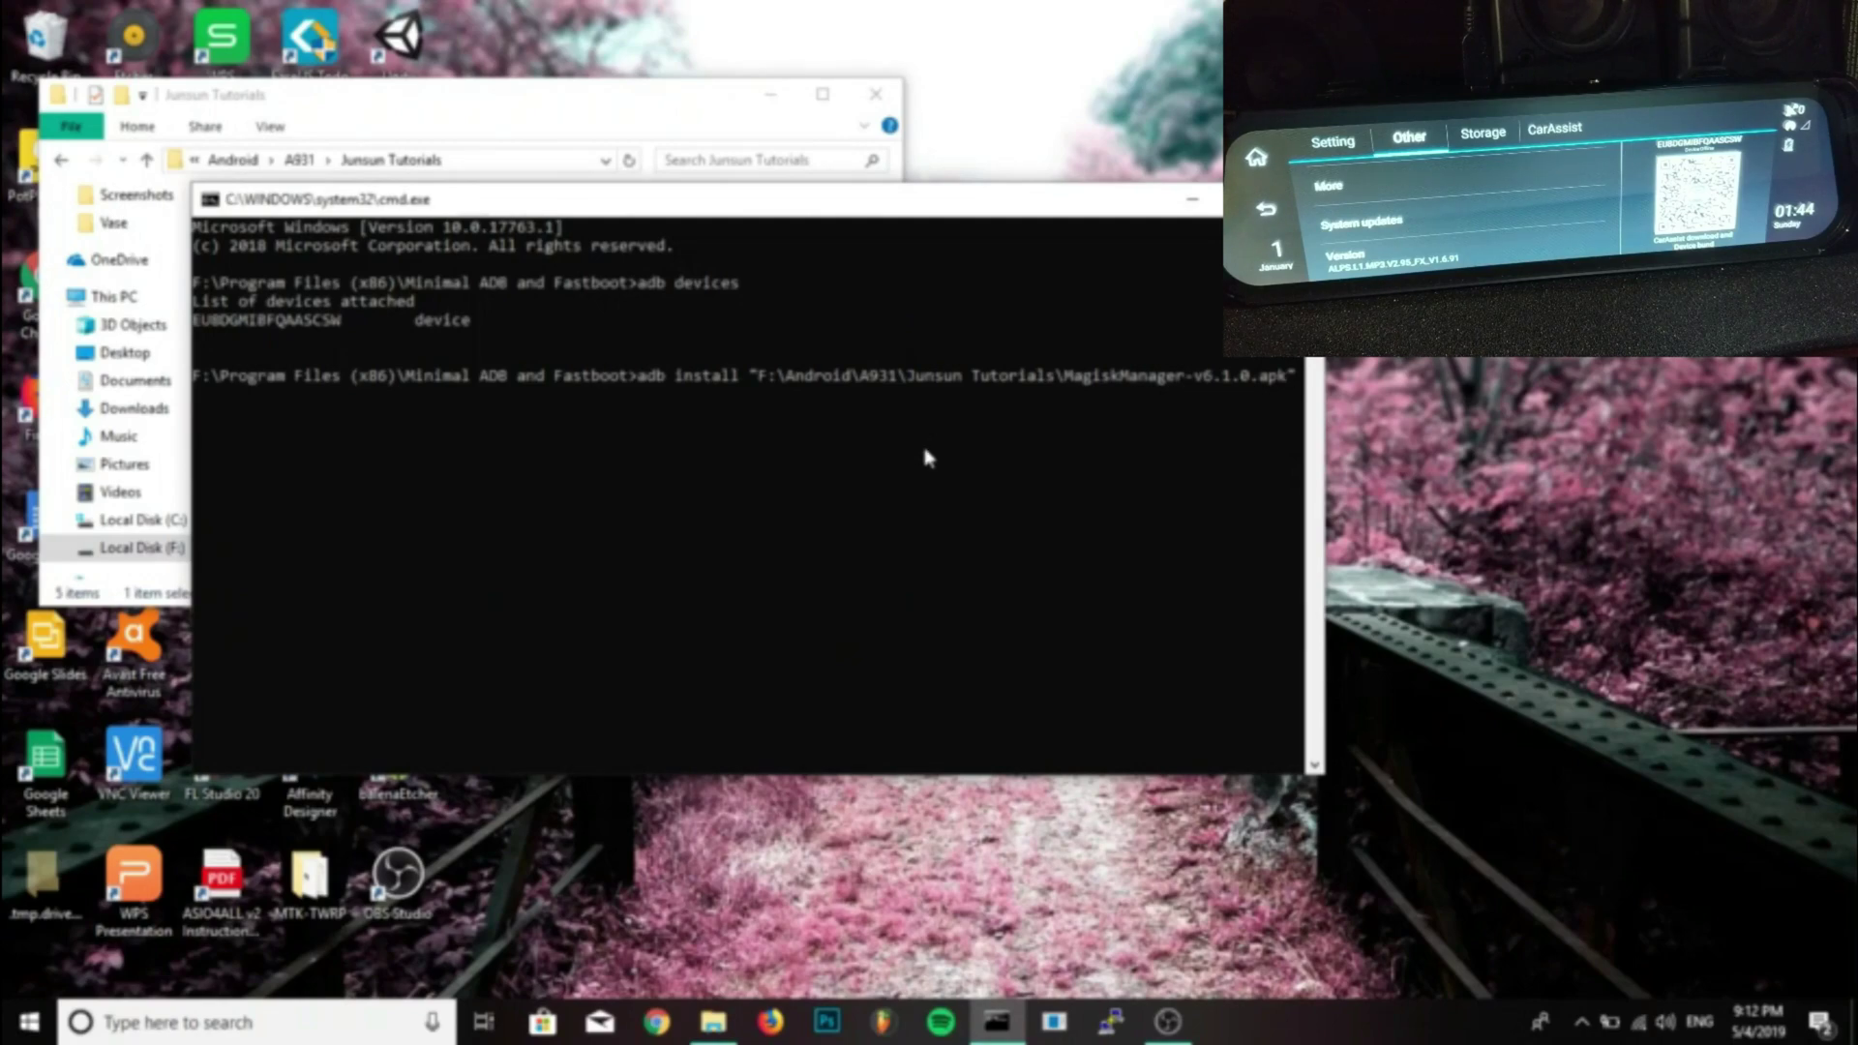
{"action": "key", "text": "Return"}
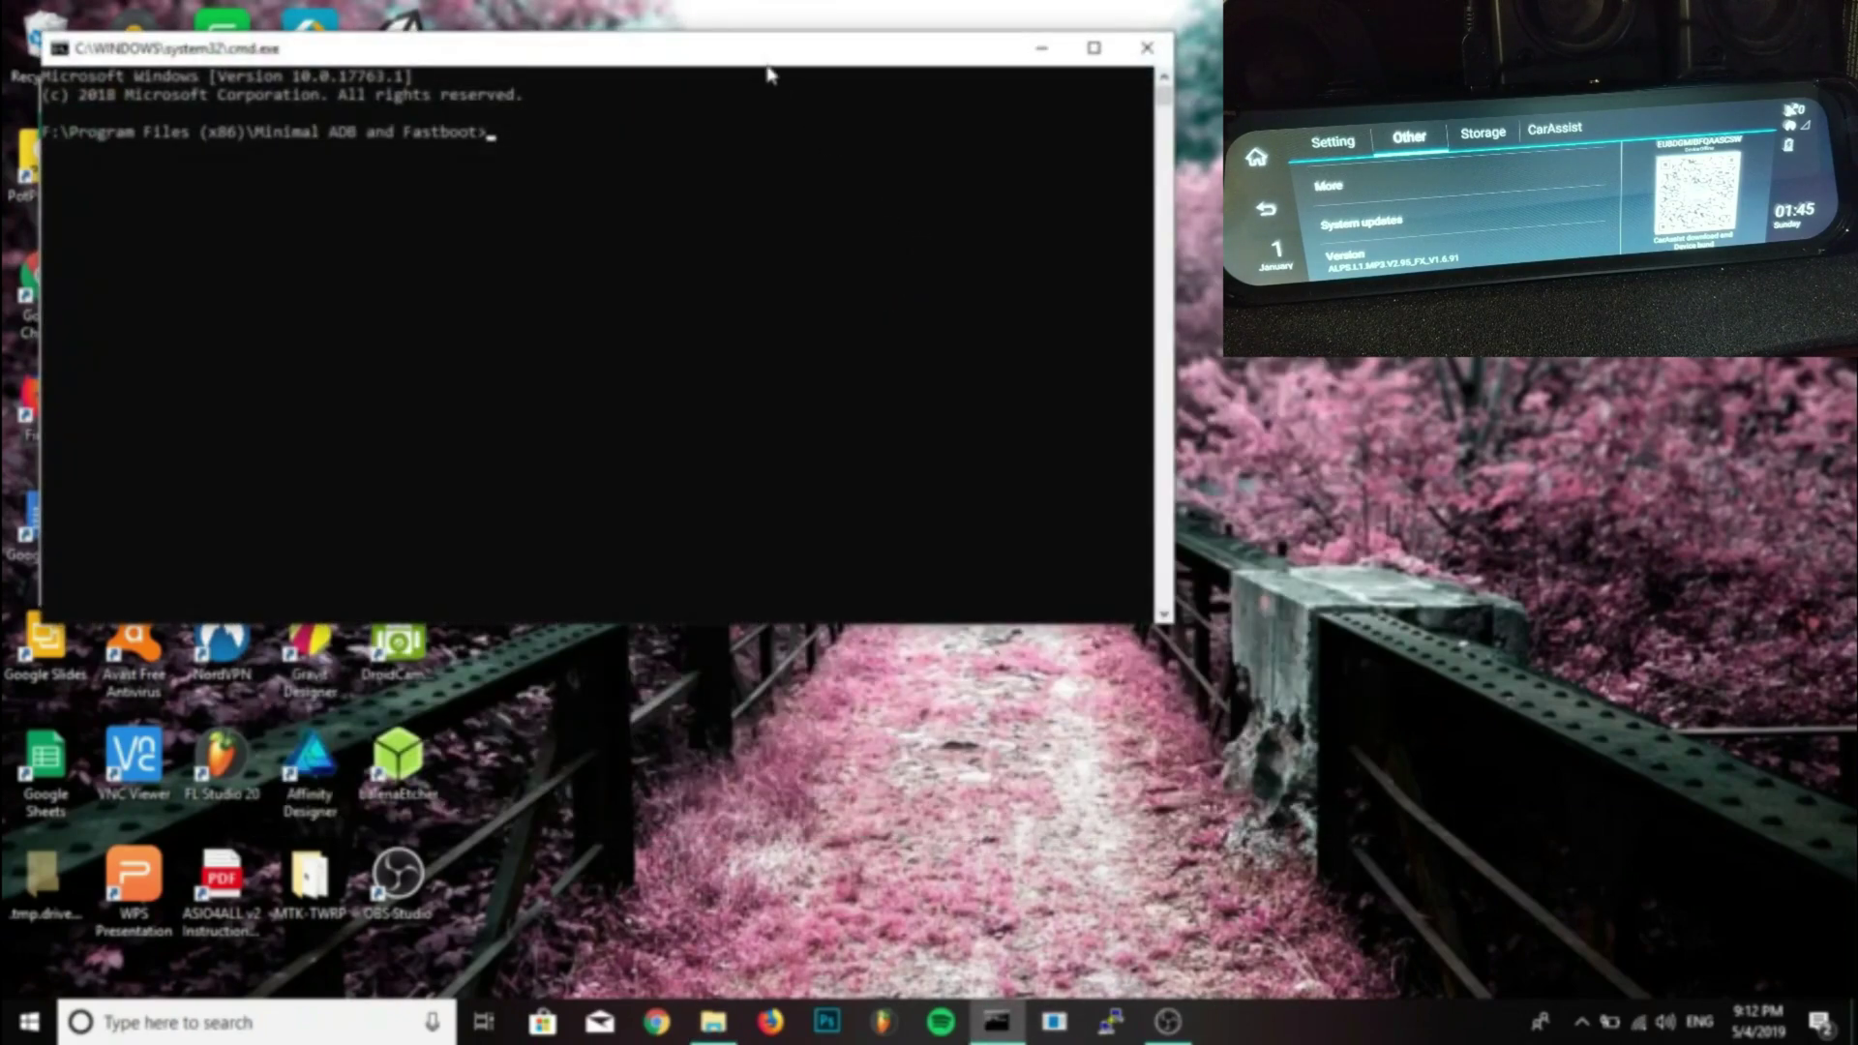
Run adb devices, then adb install the dragged-in MagiskManager-v6.1.0.apk onto the mirror
{"action": "left_click_drag", "start_coordinate": [769, 74], "coordinate": [1466, 368]}
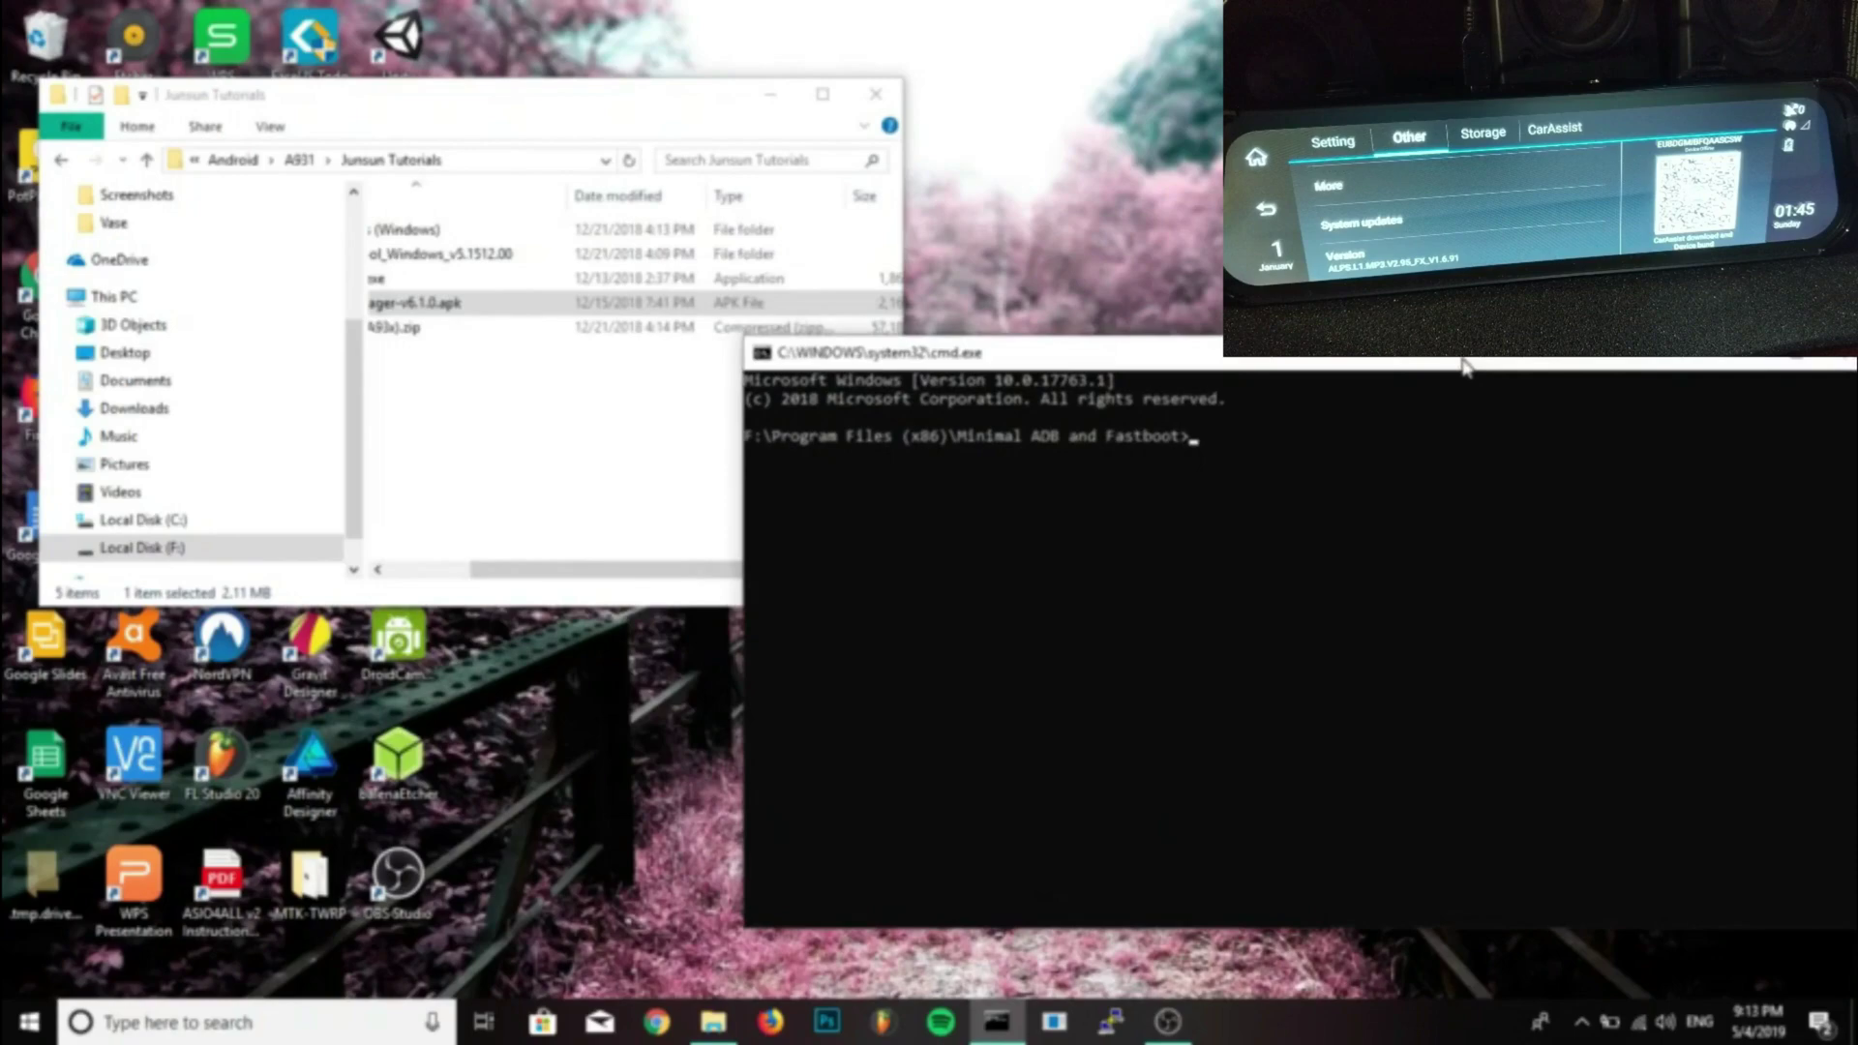
{"action": "type", "text": "adb de"}
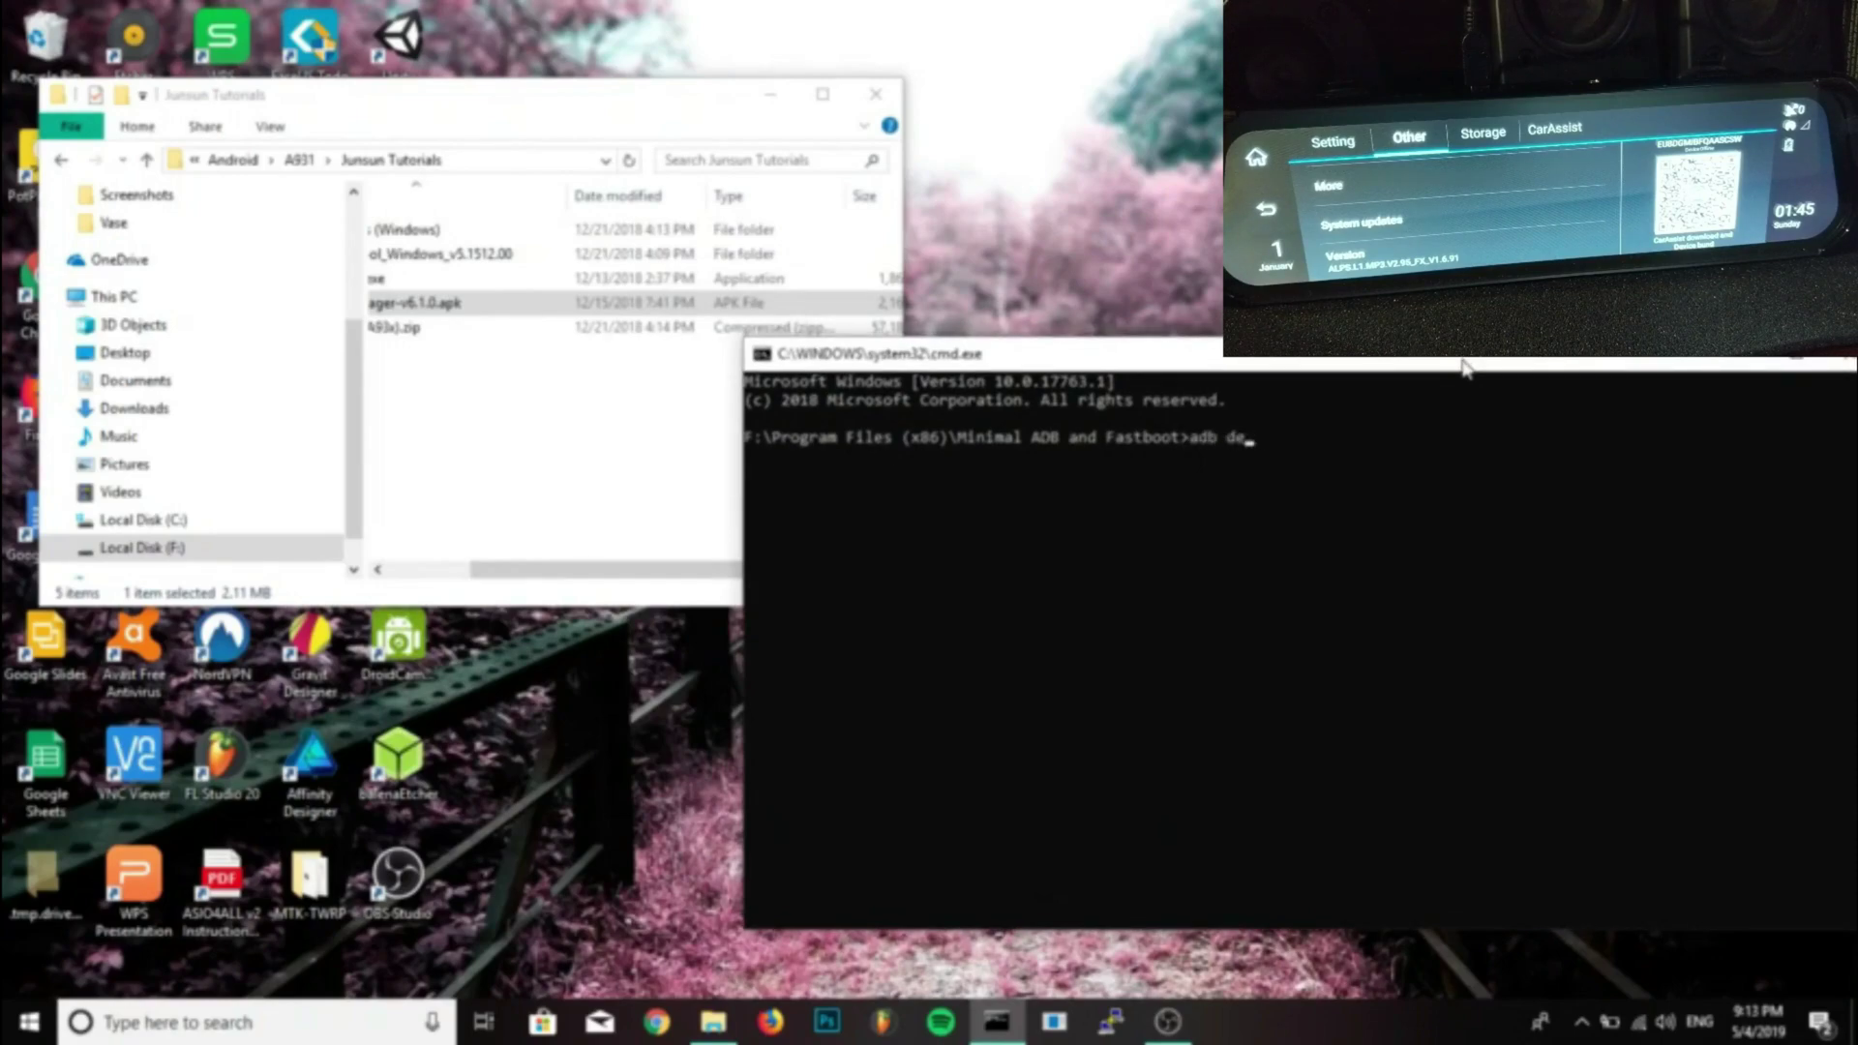
{"action": "type", "text": "vices"}
{"action": "key", "text": "Return"}
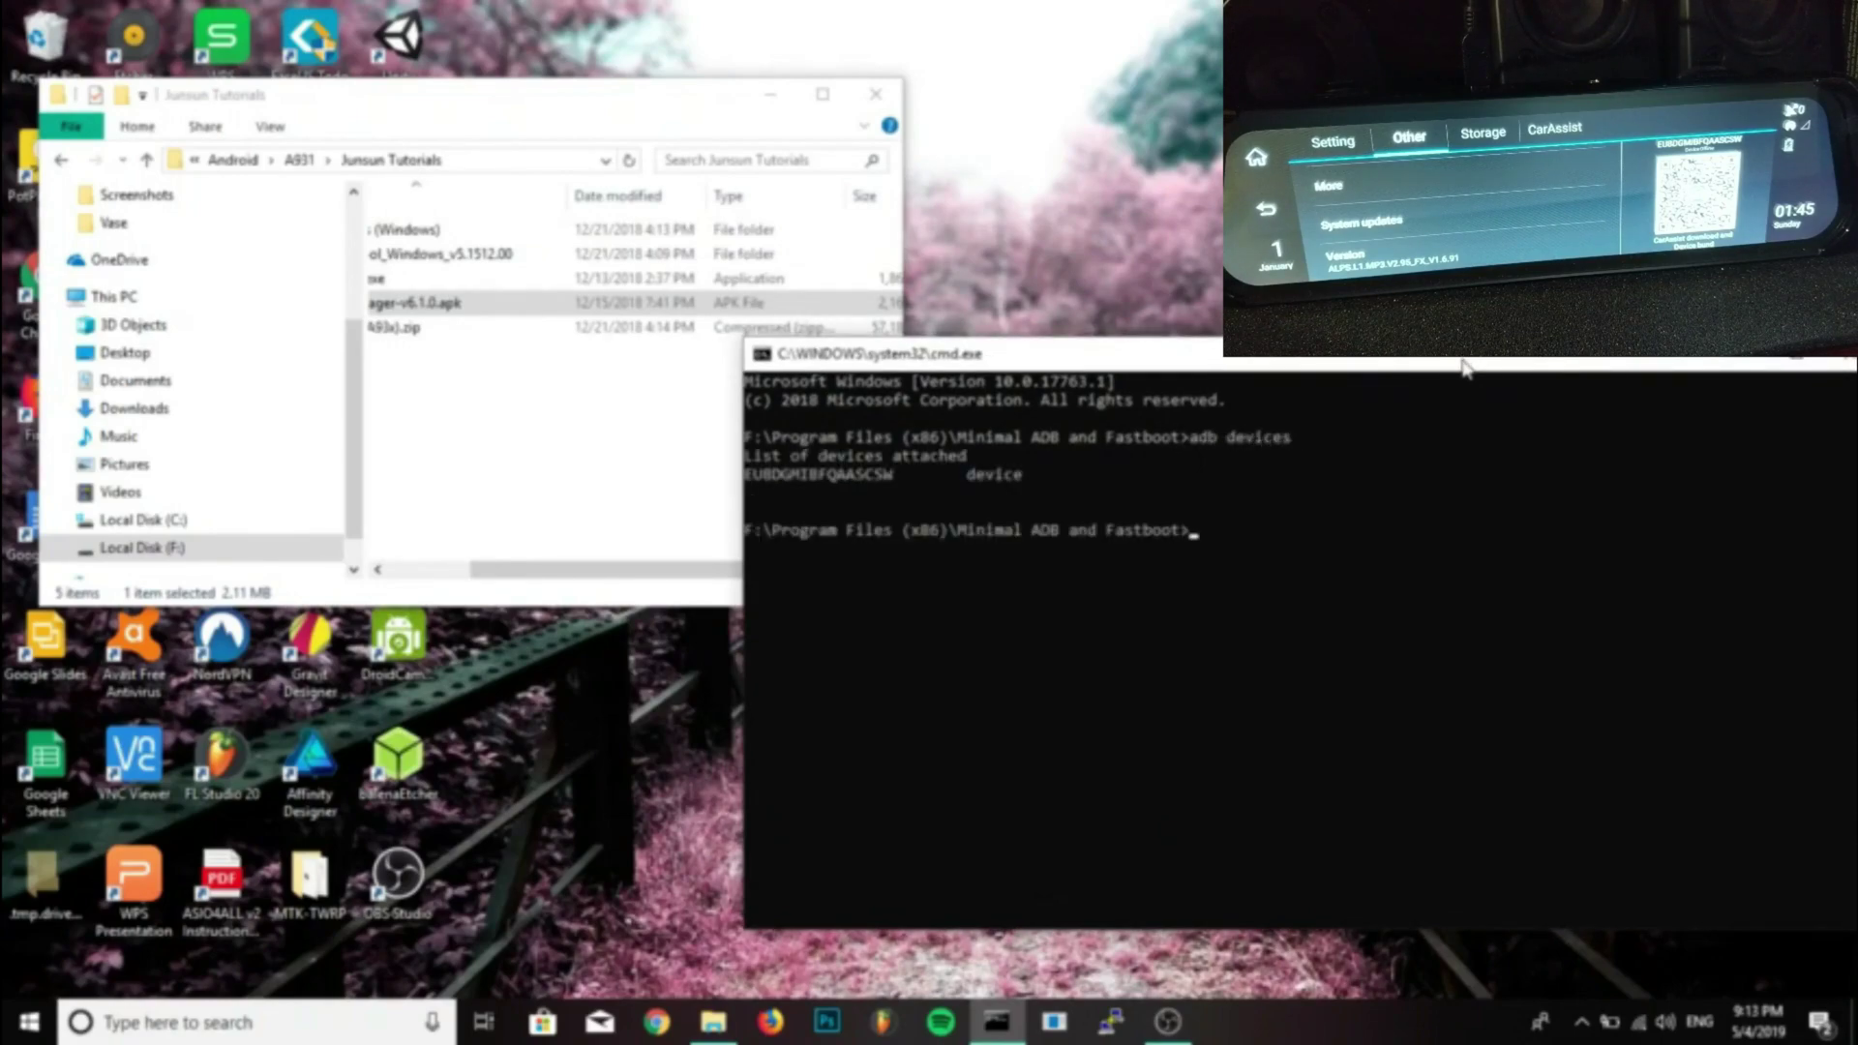
{"action": "type", "text": "adb install"}
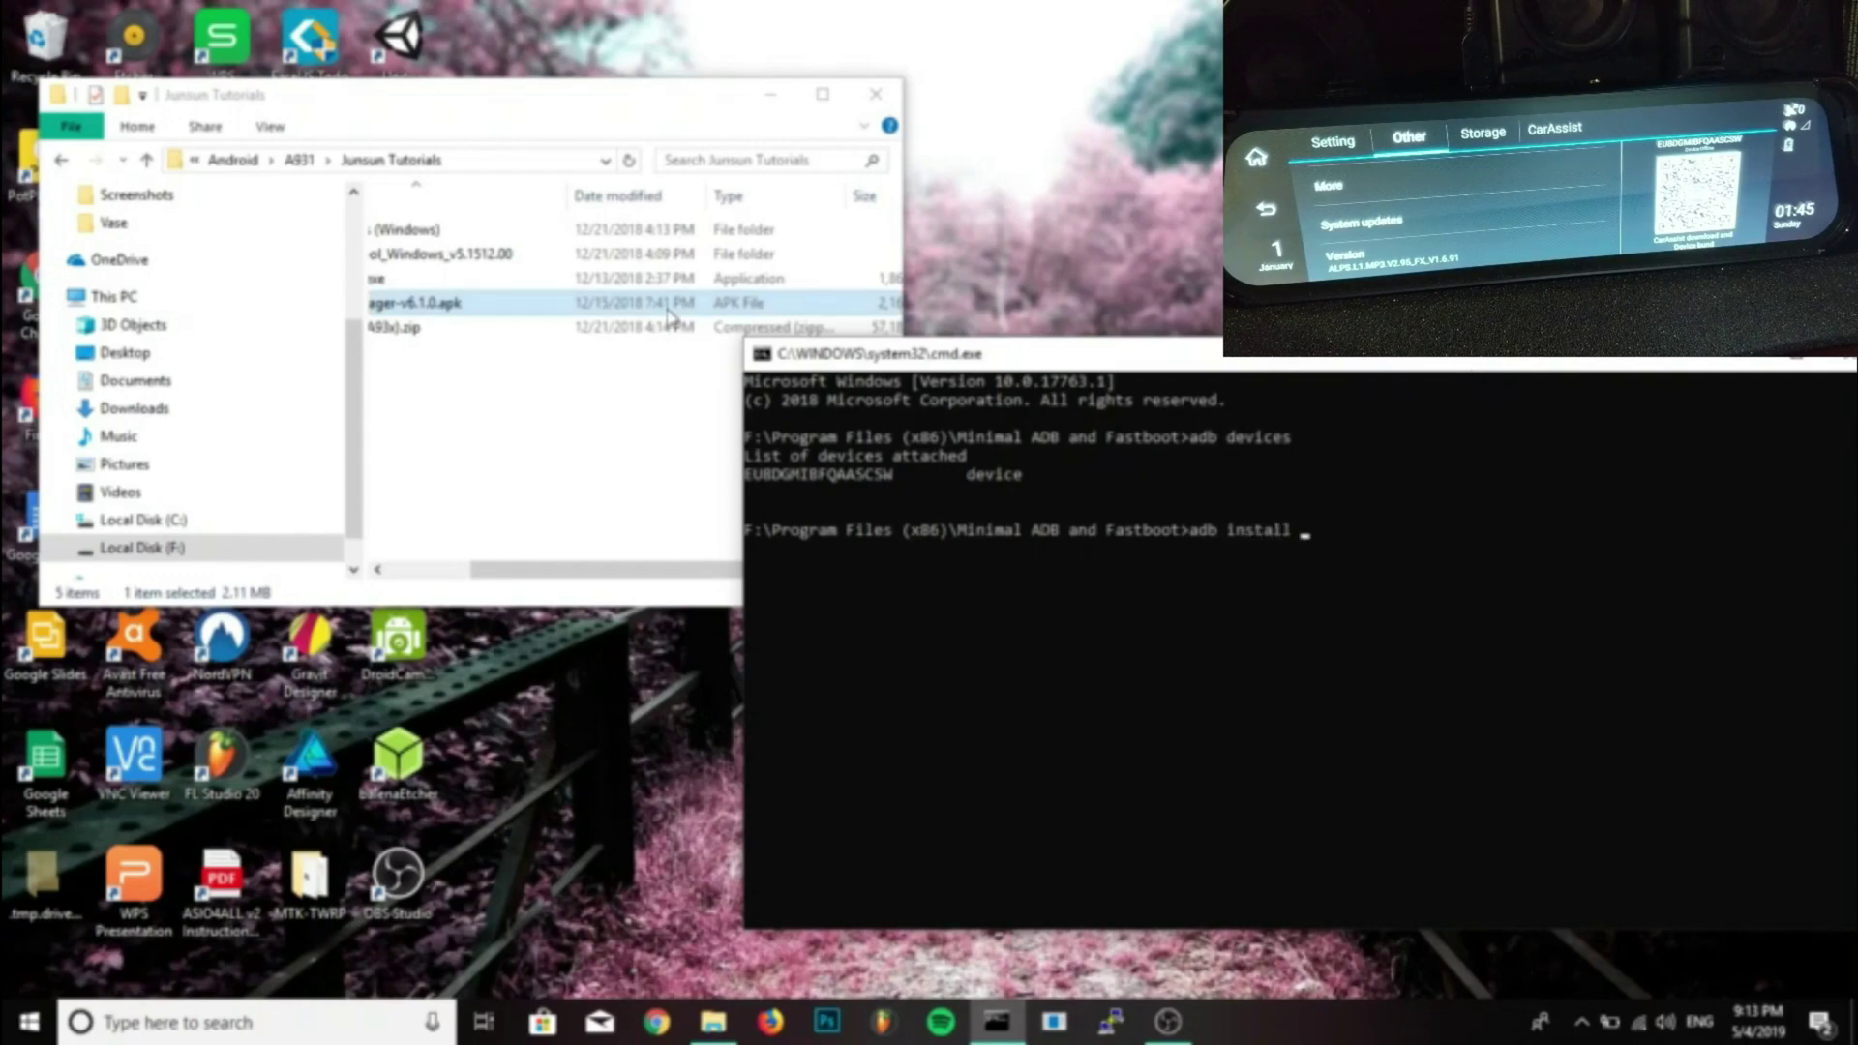
{"action": "left_click_drag", "start_coordinate": [561, 303], "coordinate": [1391, 541]}
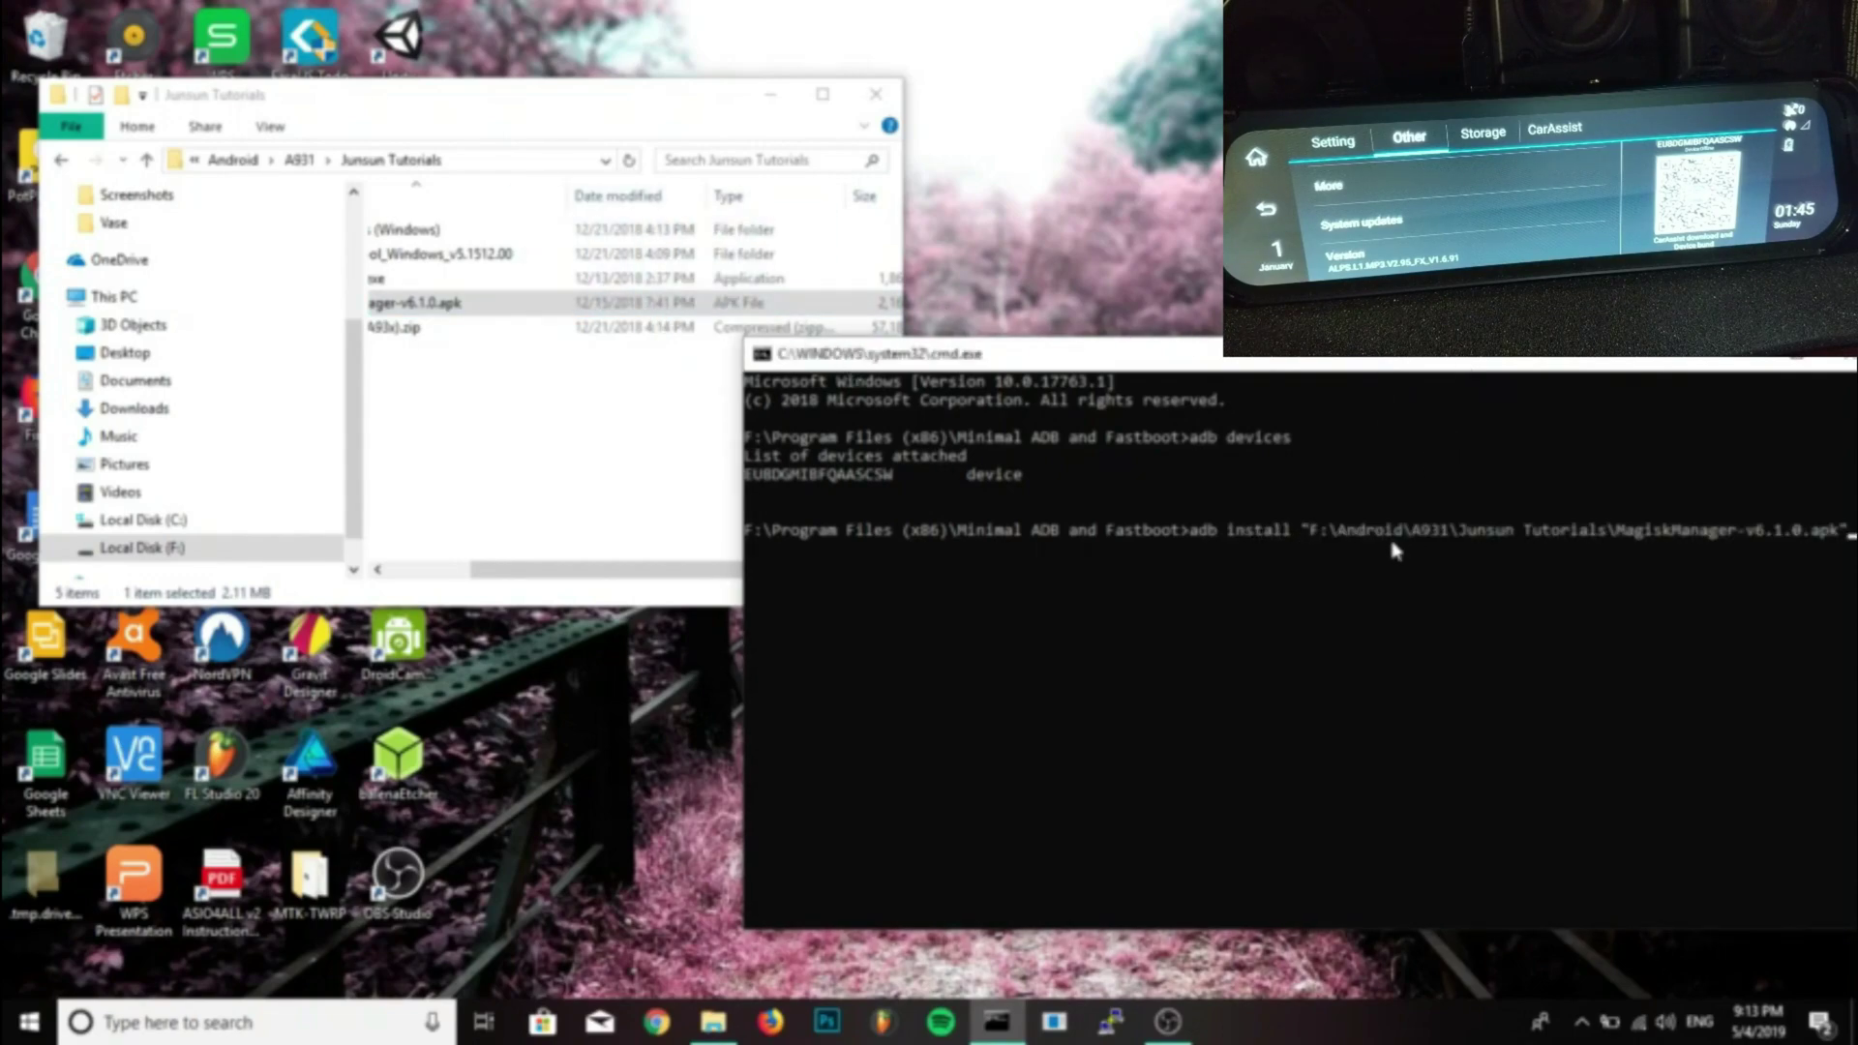
{"action": "key", "text": "Return"}
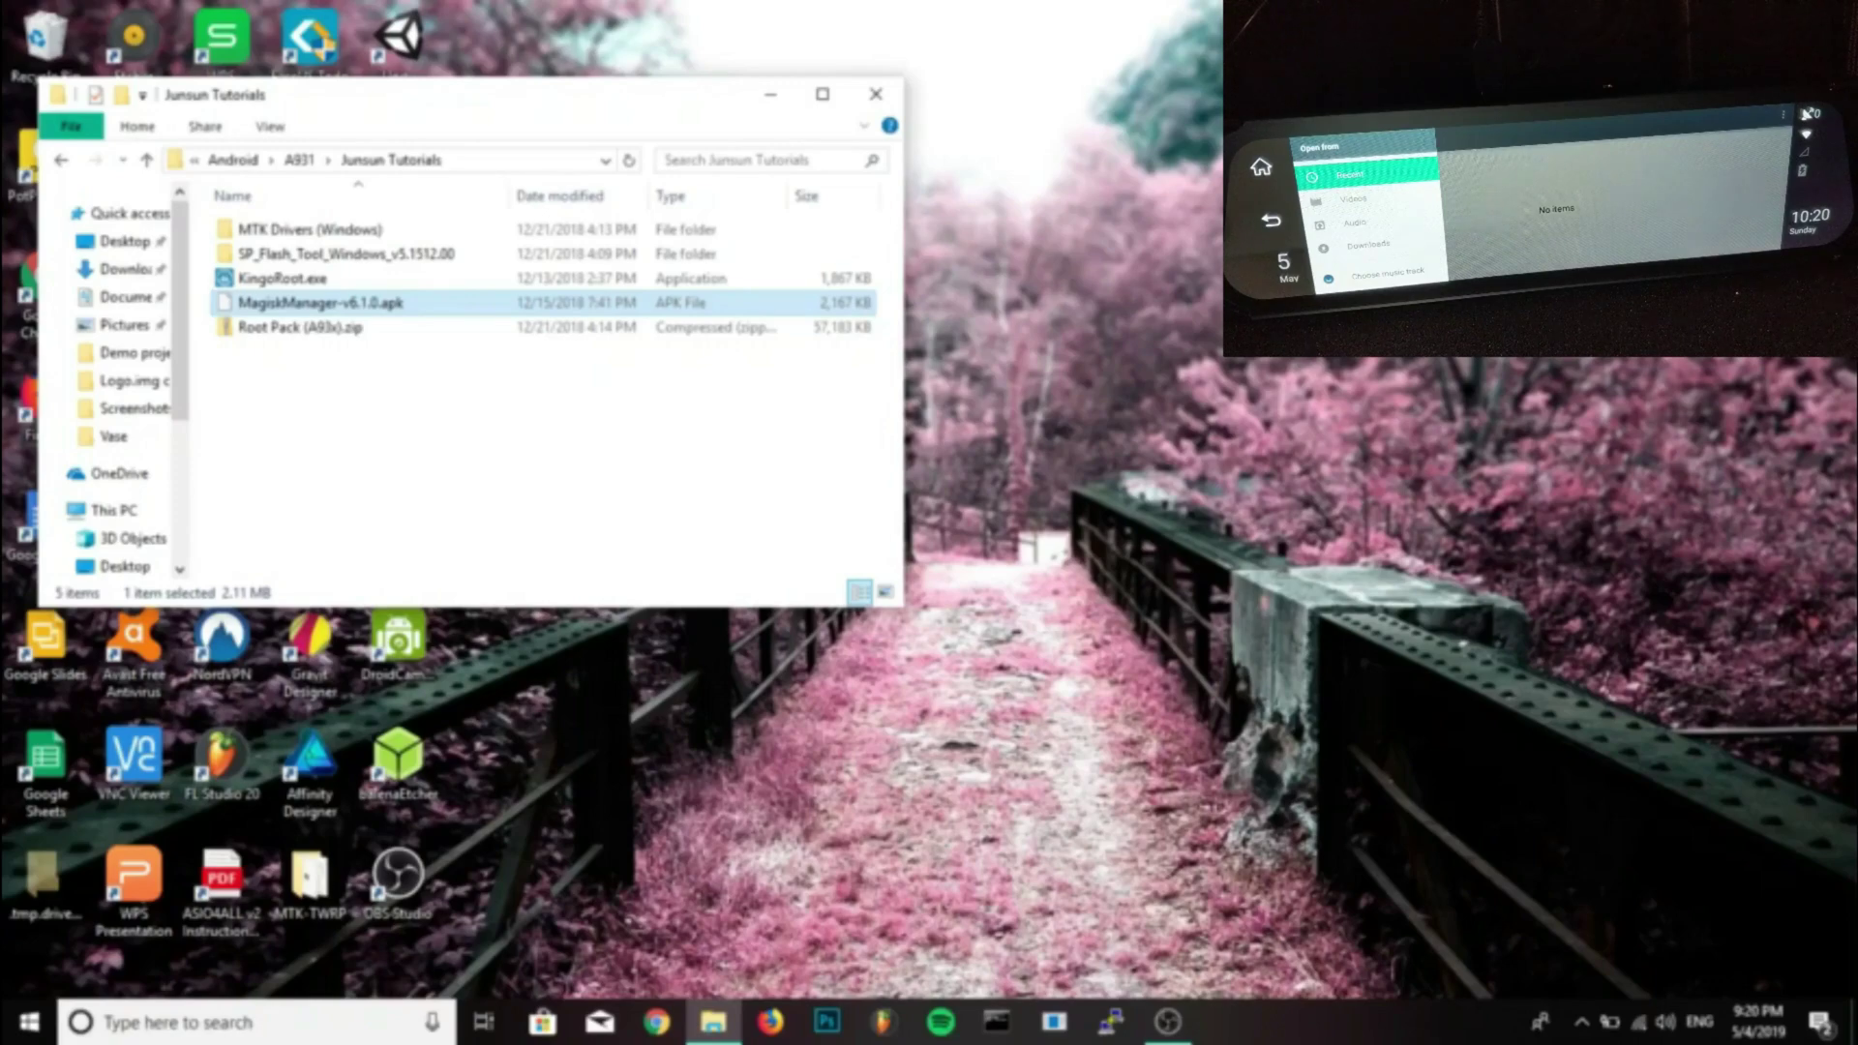
Go from A931 through From Junsun into full_E08_KM_4G_9.35_WJ_EN_1.6.91, then bring up the console
{"action": "left_click", "coordinate": [295, 162]}
{"action": "double_click", "coordinate": [290, 319]}
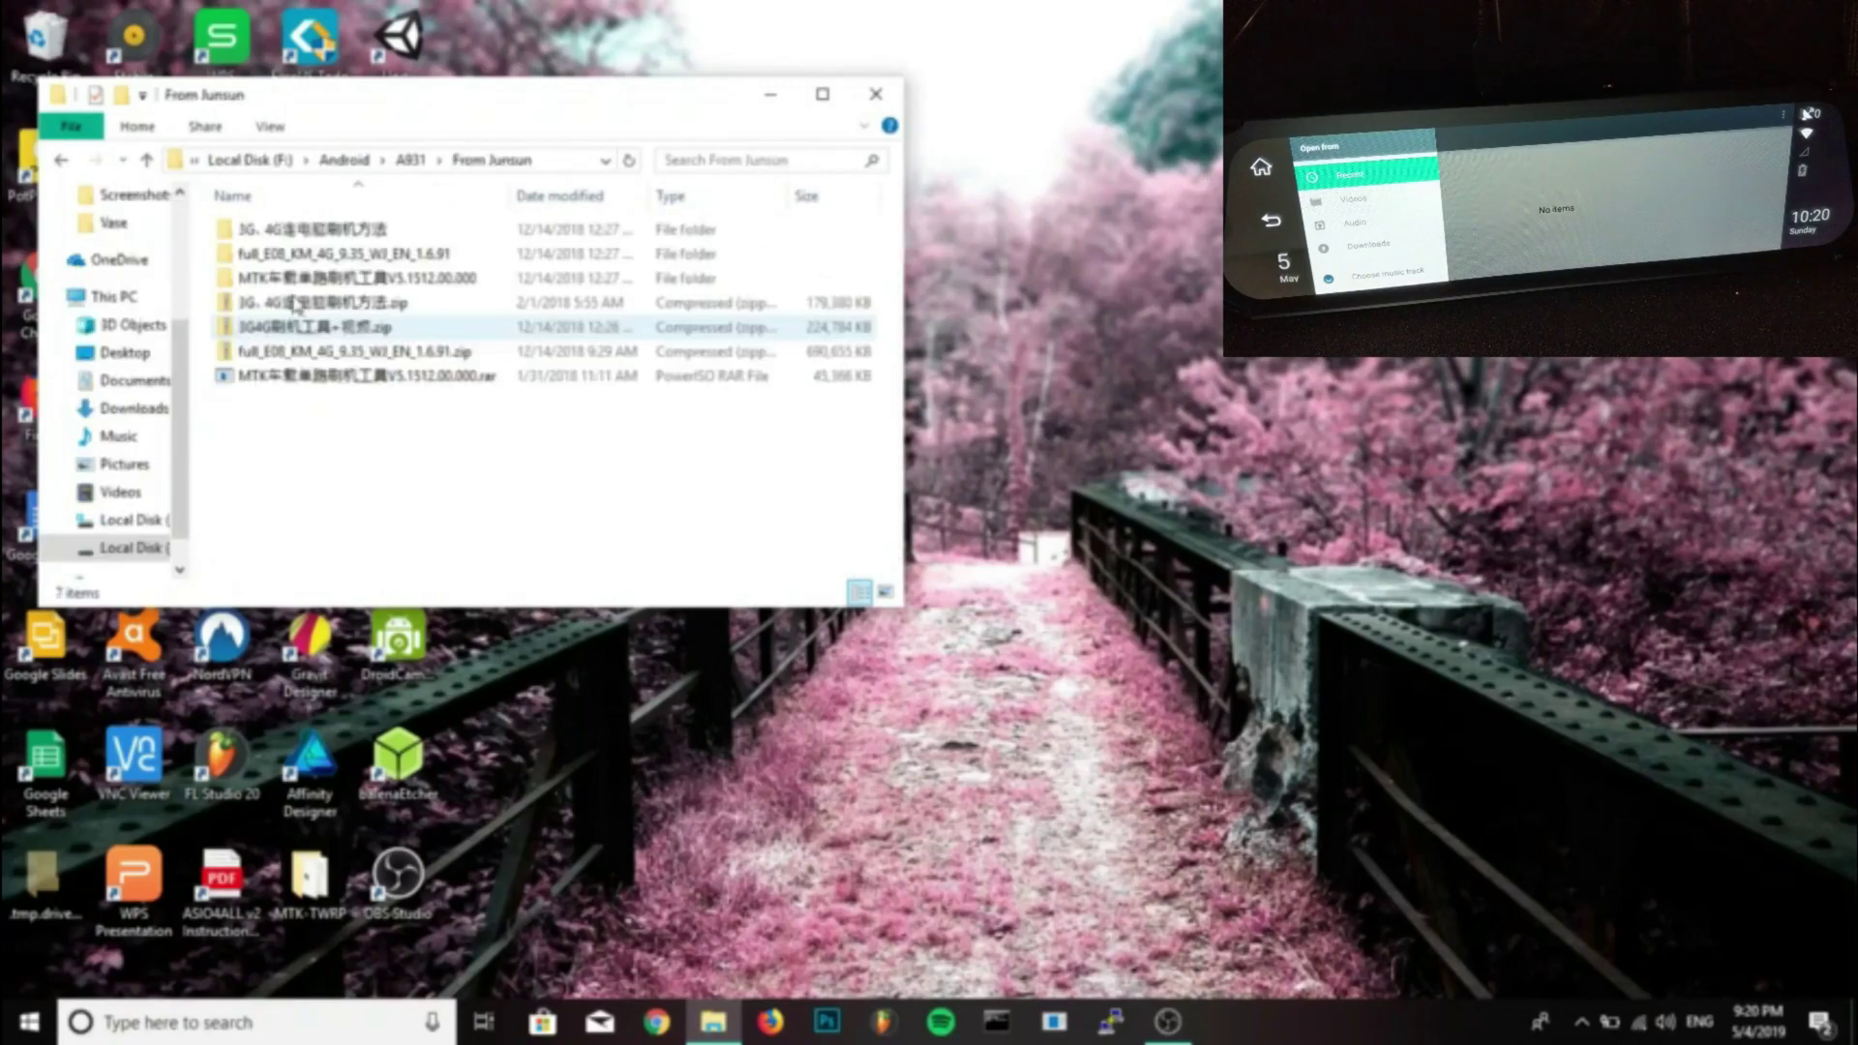
{"action": "double_click", "coordinate": [287, 255]}
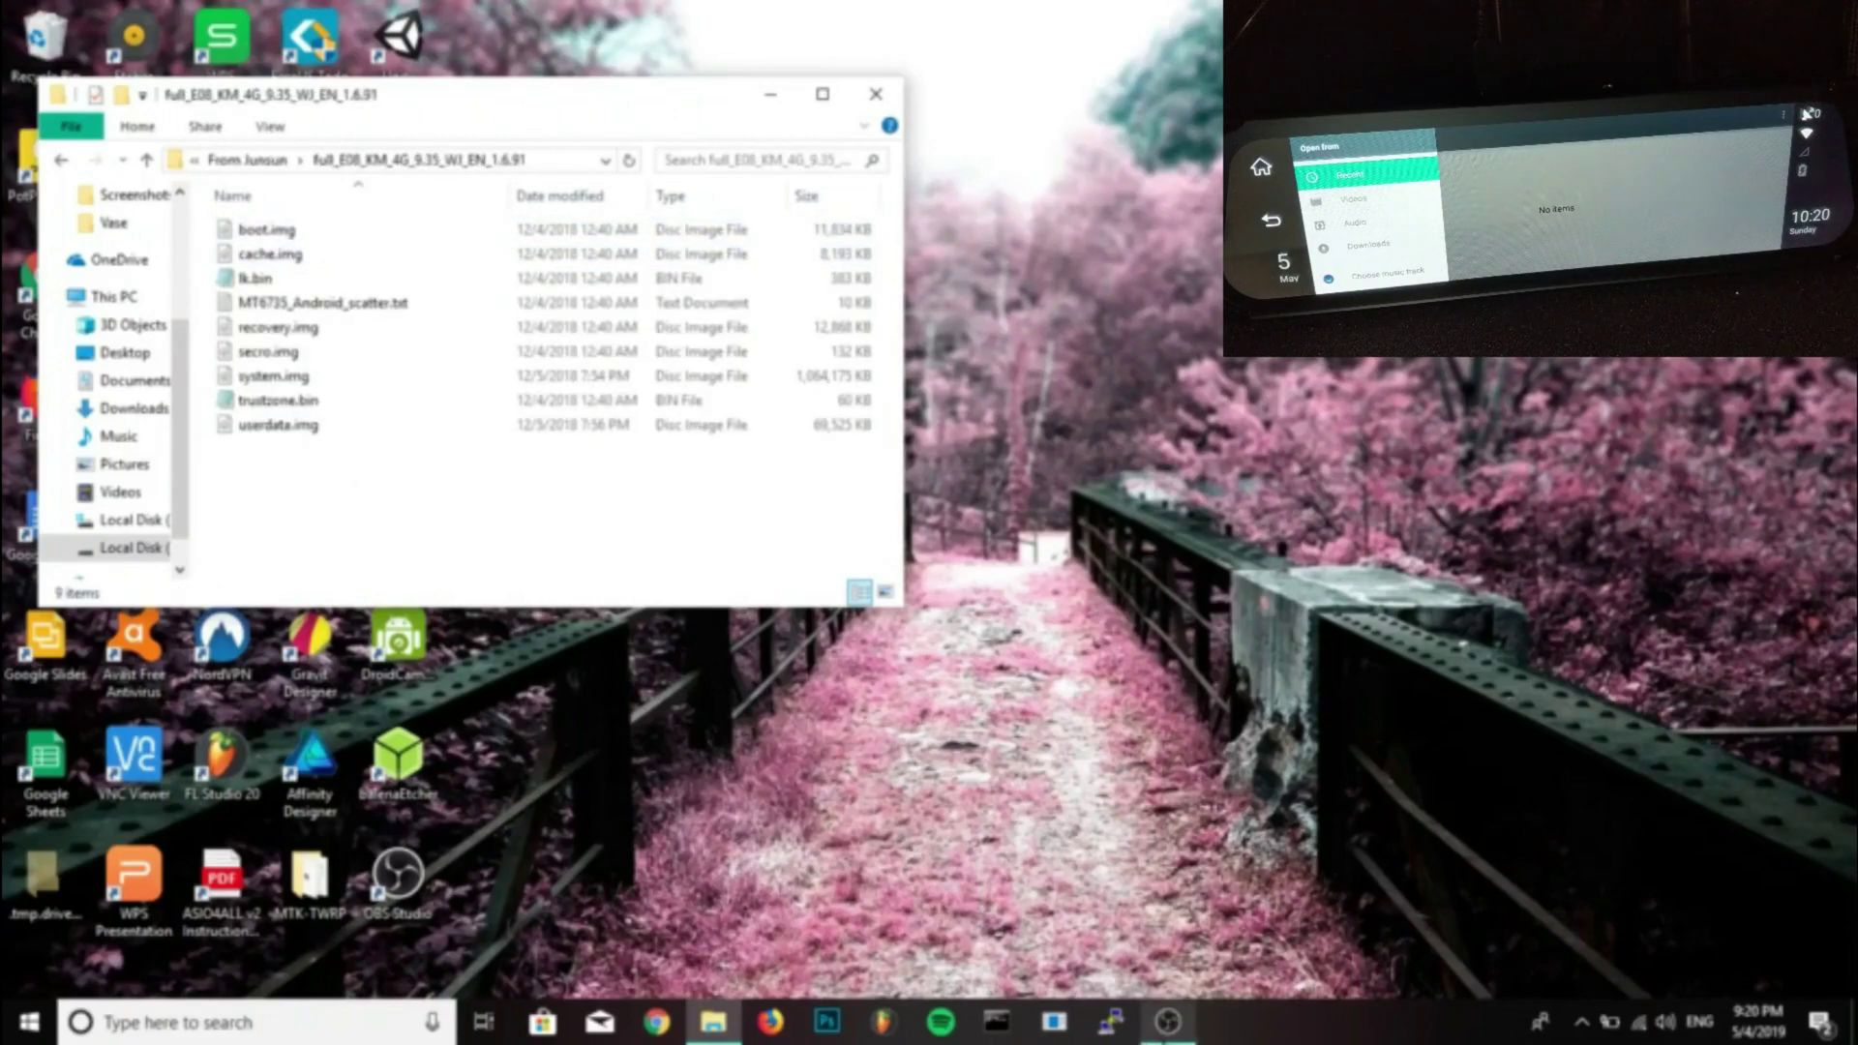
{"action": "mouse_move", "coordinate": [1167, 1020]}
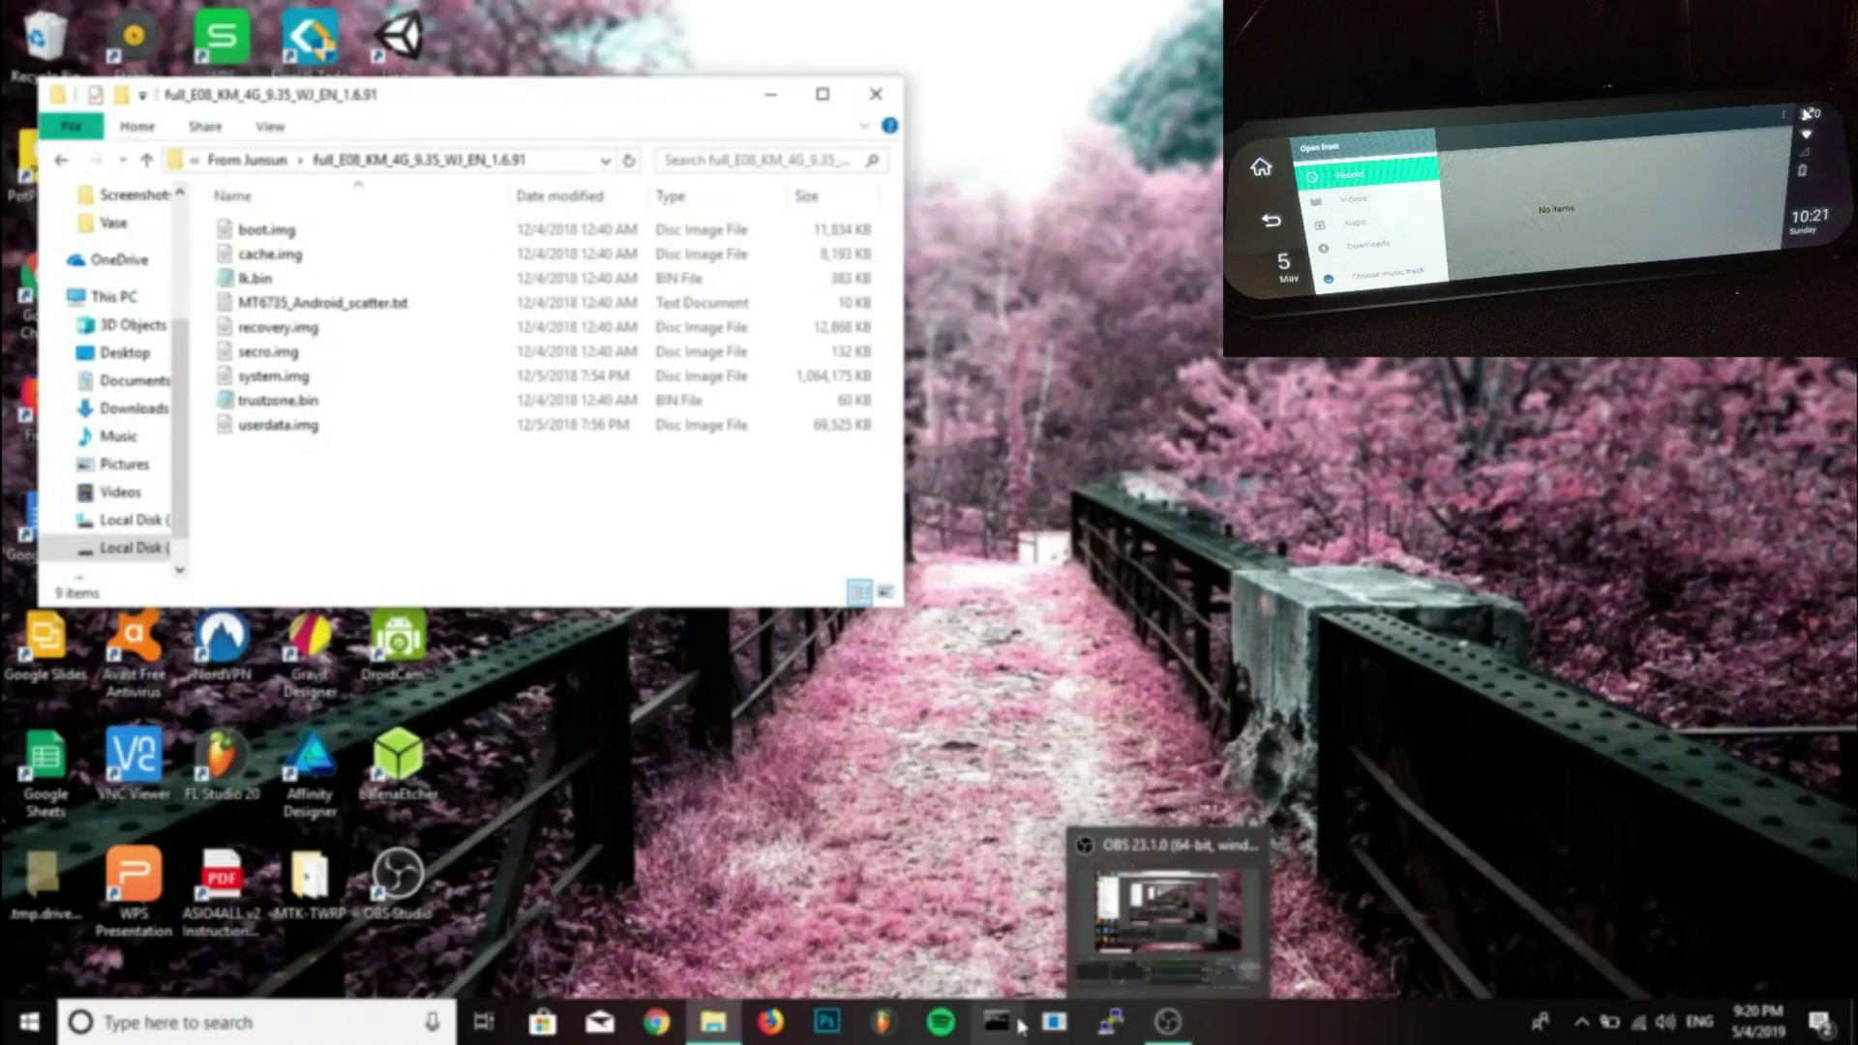
{"action": "left_click", "coordinate": [1167, 909]}
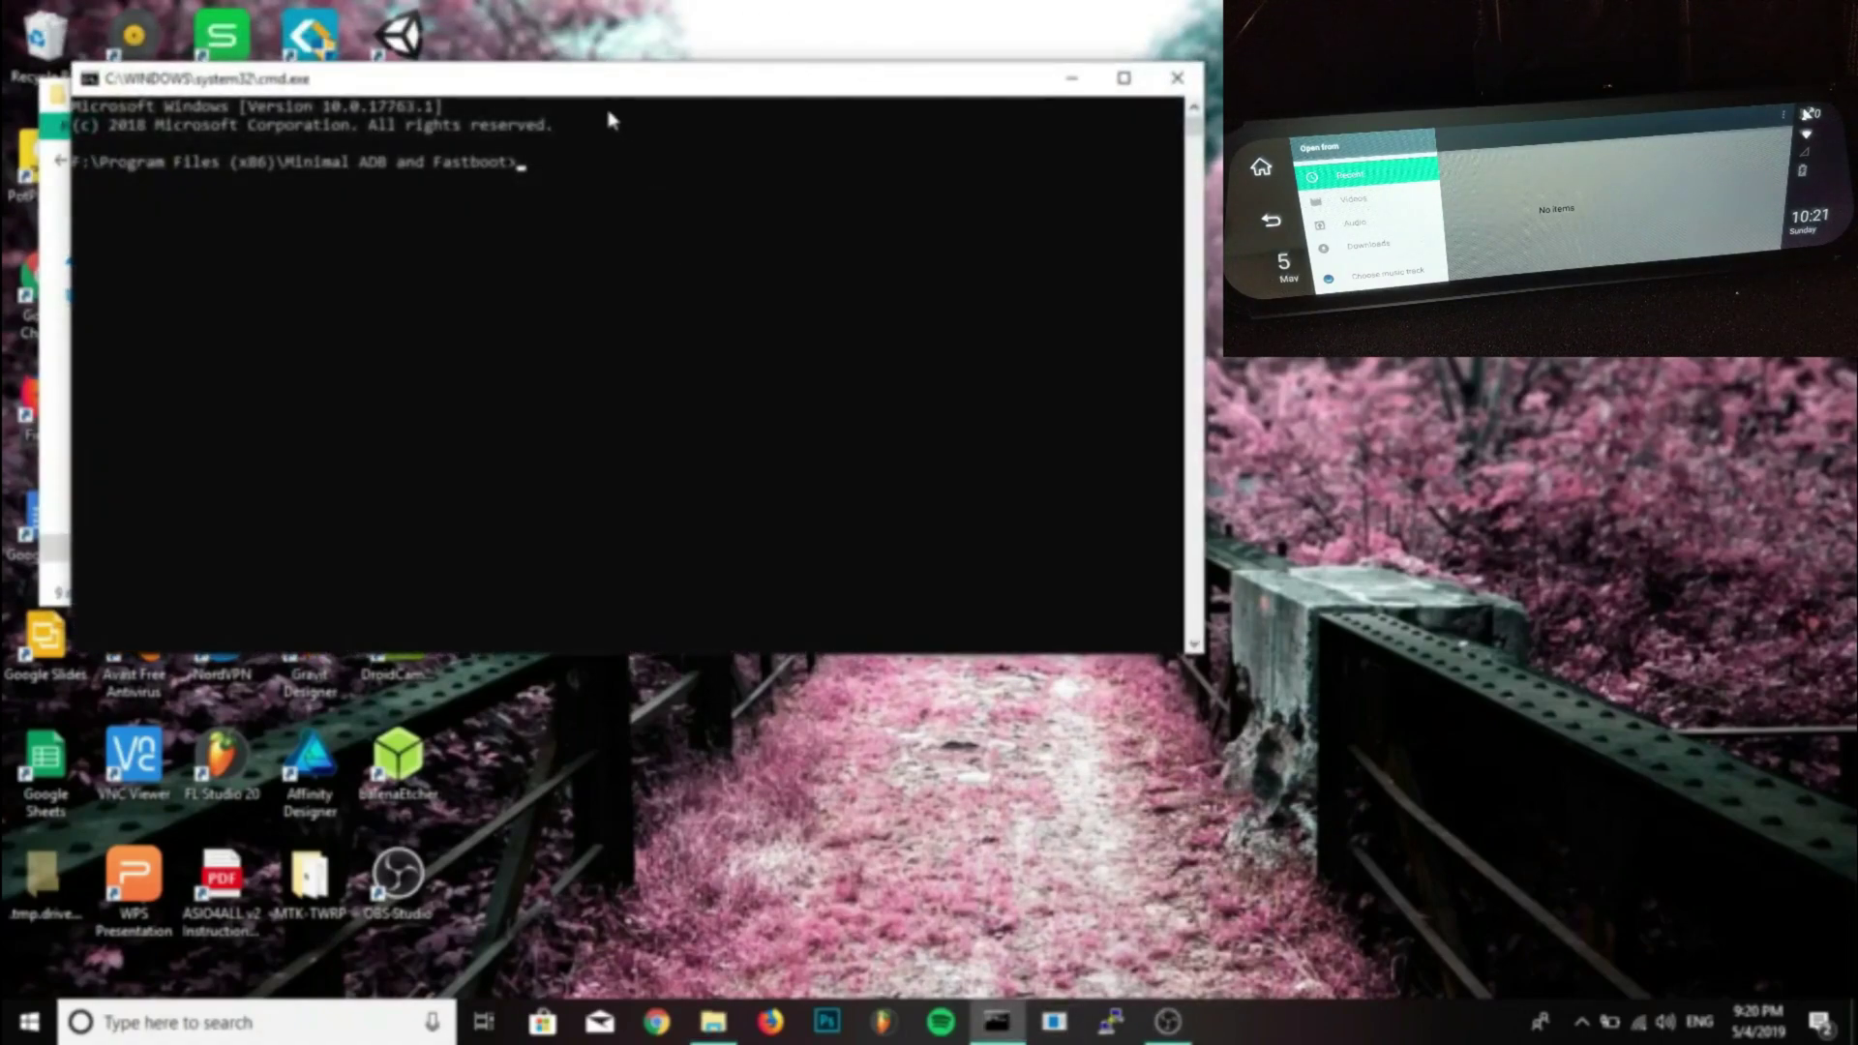
Move the console beside the firmware folder and begin typing the adb command
{"action": "left_click_drag", "start_coordinate": [594, 94], "coordinate": [1374, 422]}
{"action": "type", "text": "a"}
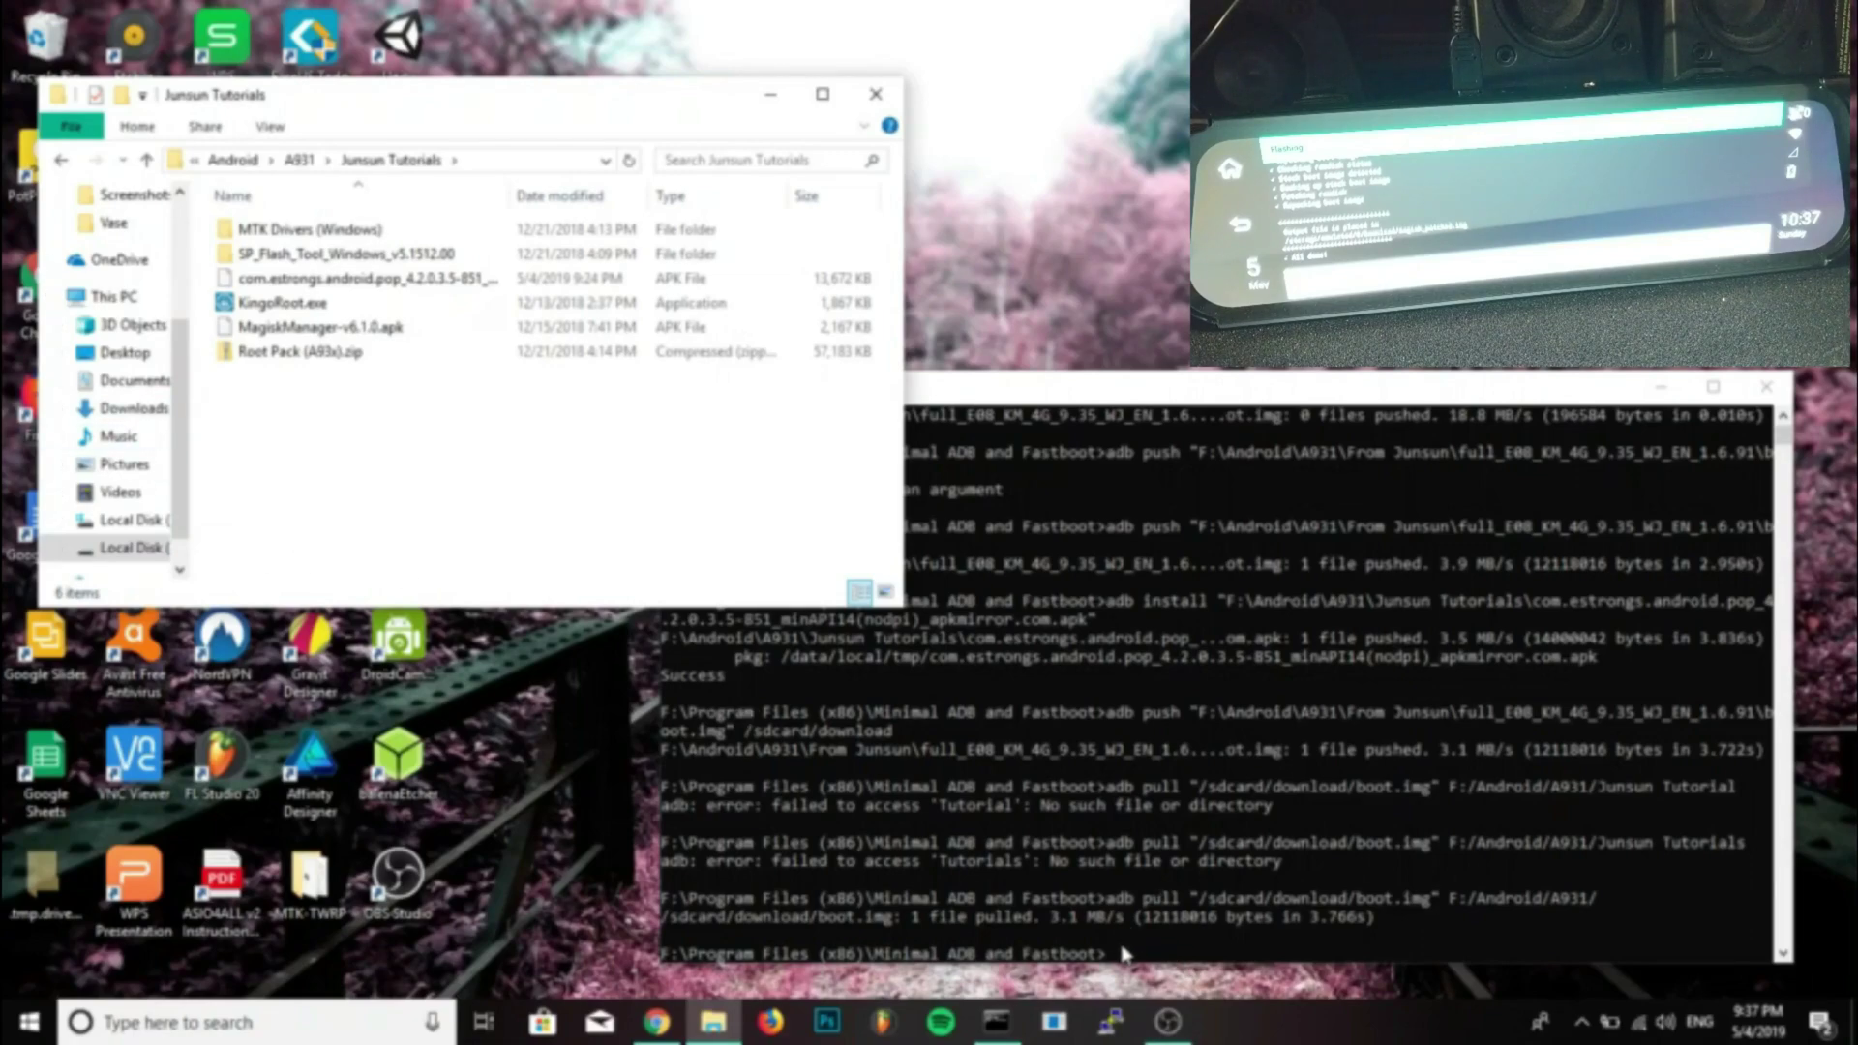
Copy the Junsun Tutorials folder address from File Explorer
{"action": "left_click", "coordinate": [366, 163]}
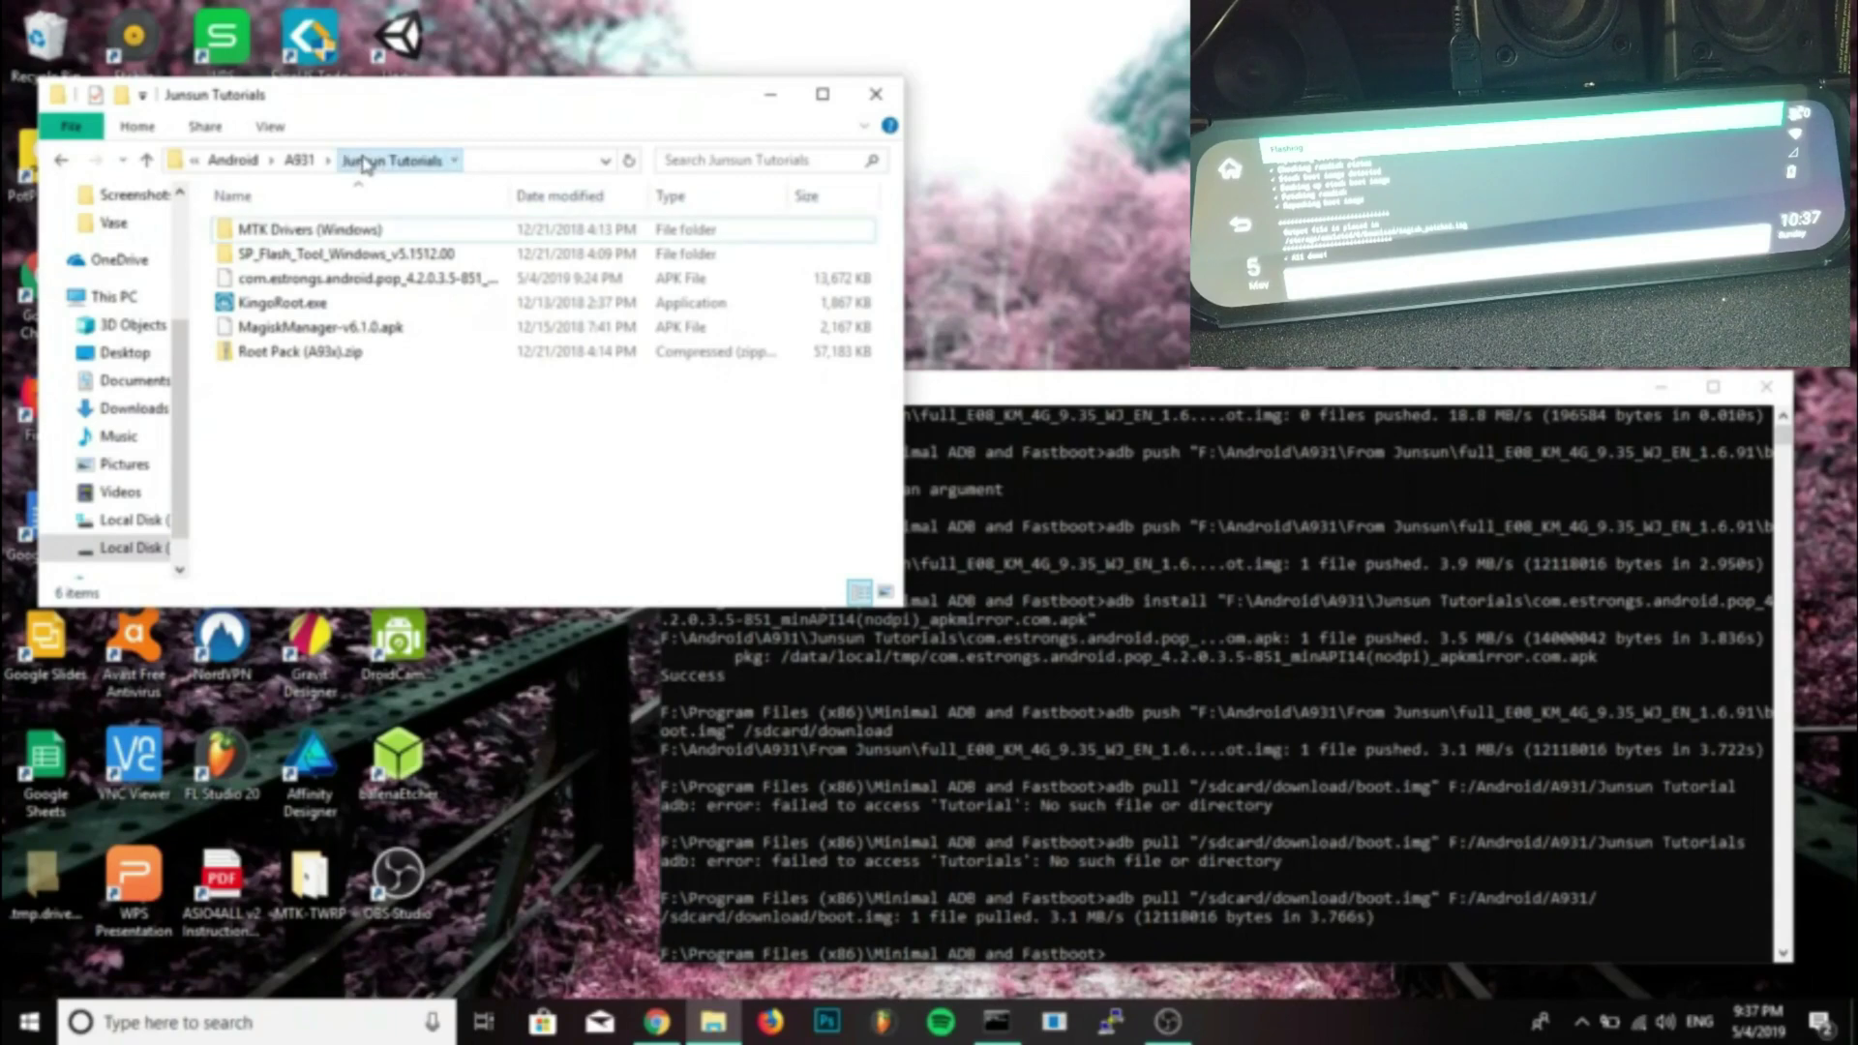
{"action": "left_click", "coordinate": [481, 166]}
{"action": "right_click", "coordinate": [482, 166]}
{"action": "left_click", "coordinate": [519, 245]}
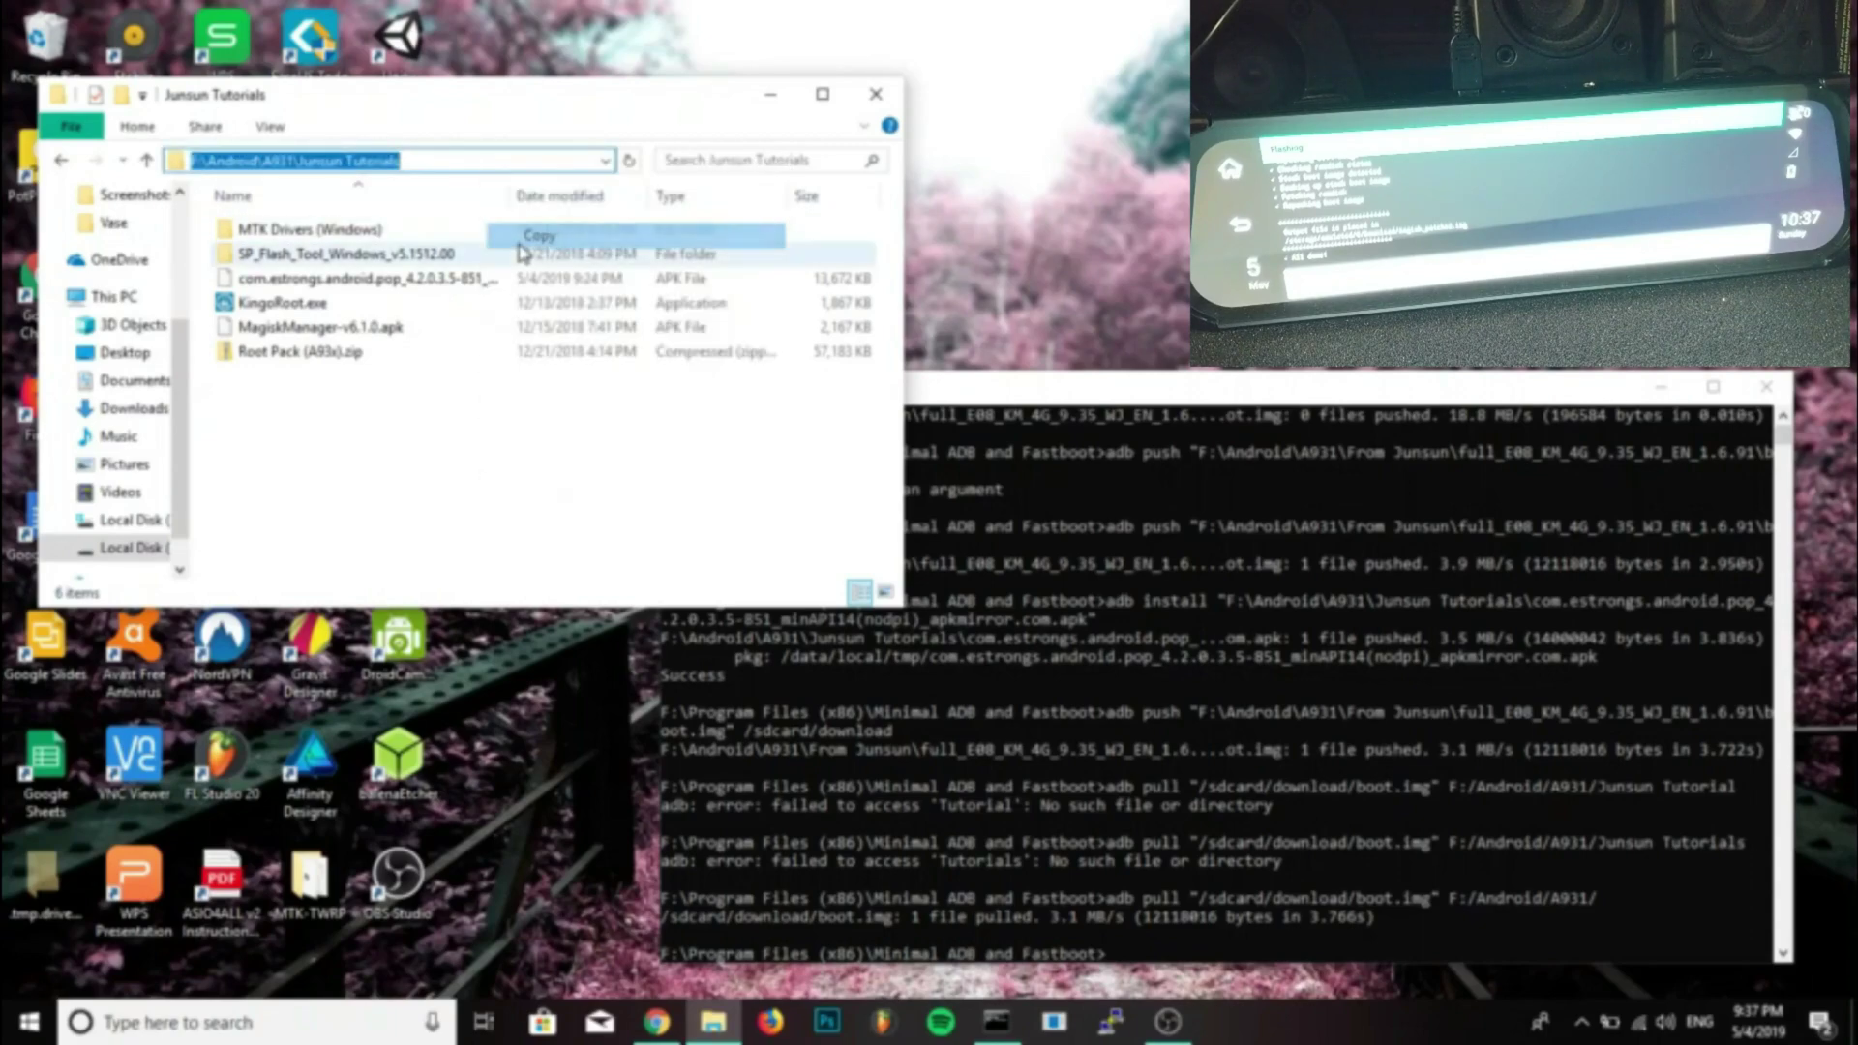
{"action": "left_click", "coordinate": [1122, 961]}
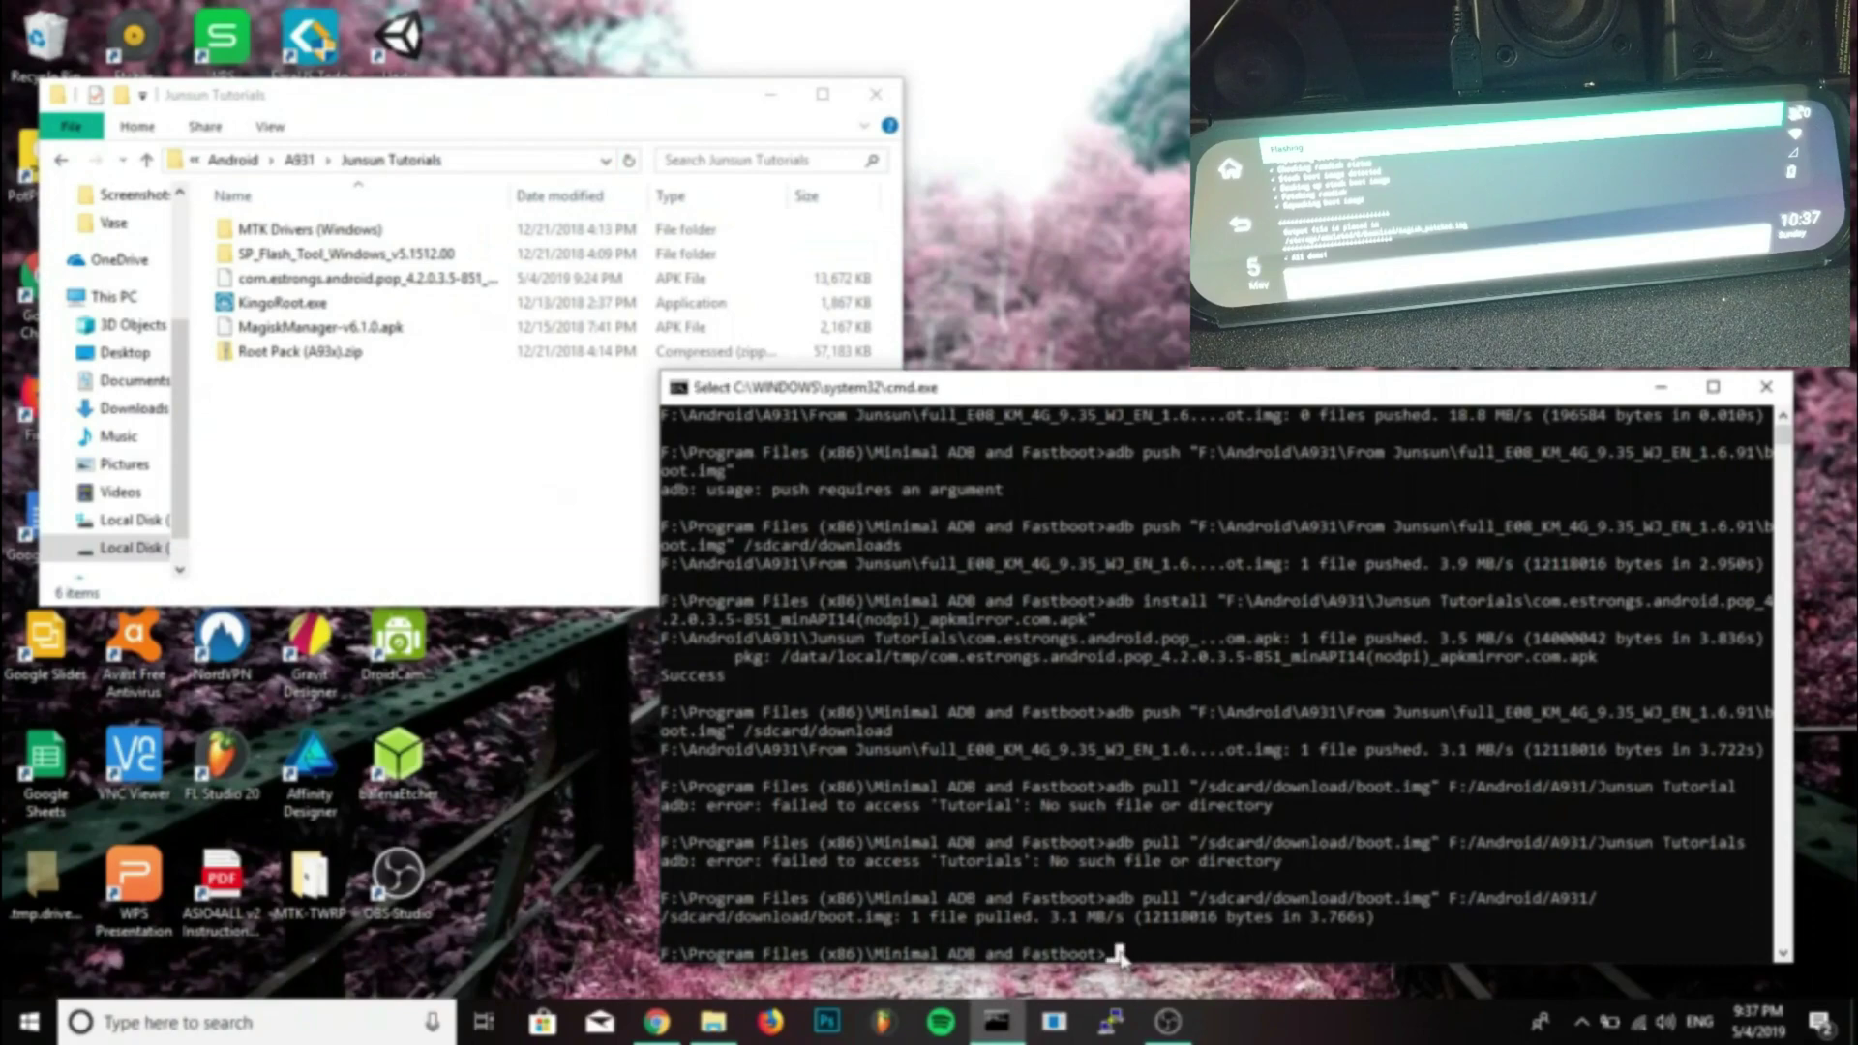
Run adb pull "/sdcard/Download/magisk_patched.img" to the pasted Junsun Tutorials path, then recall it
{"action": "type", "text": "adb"}
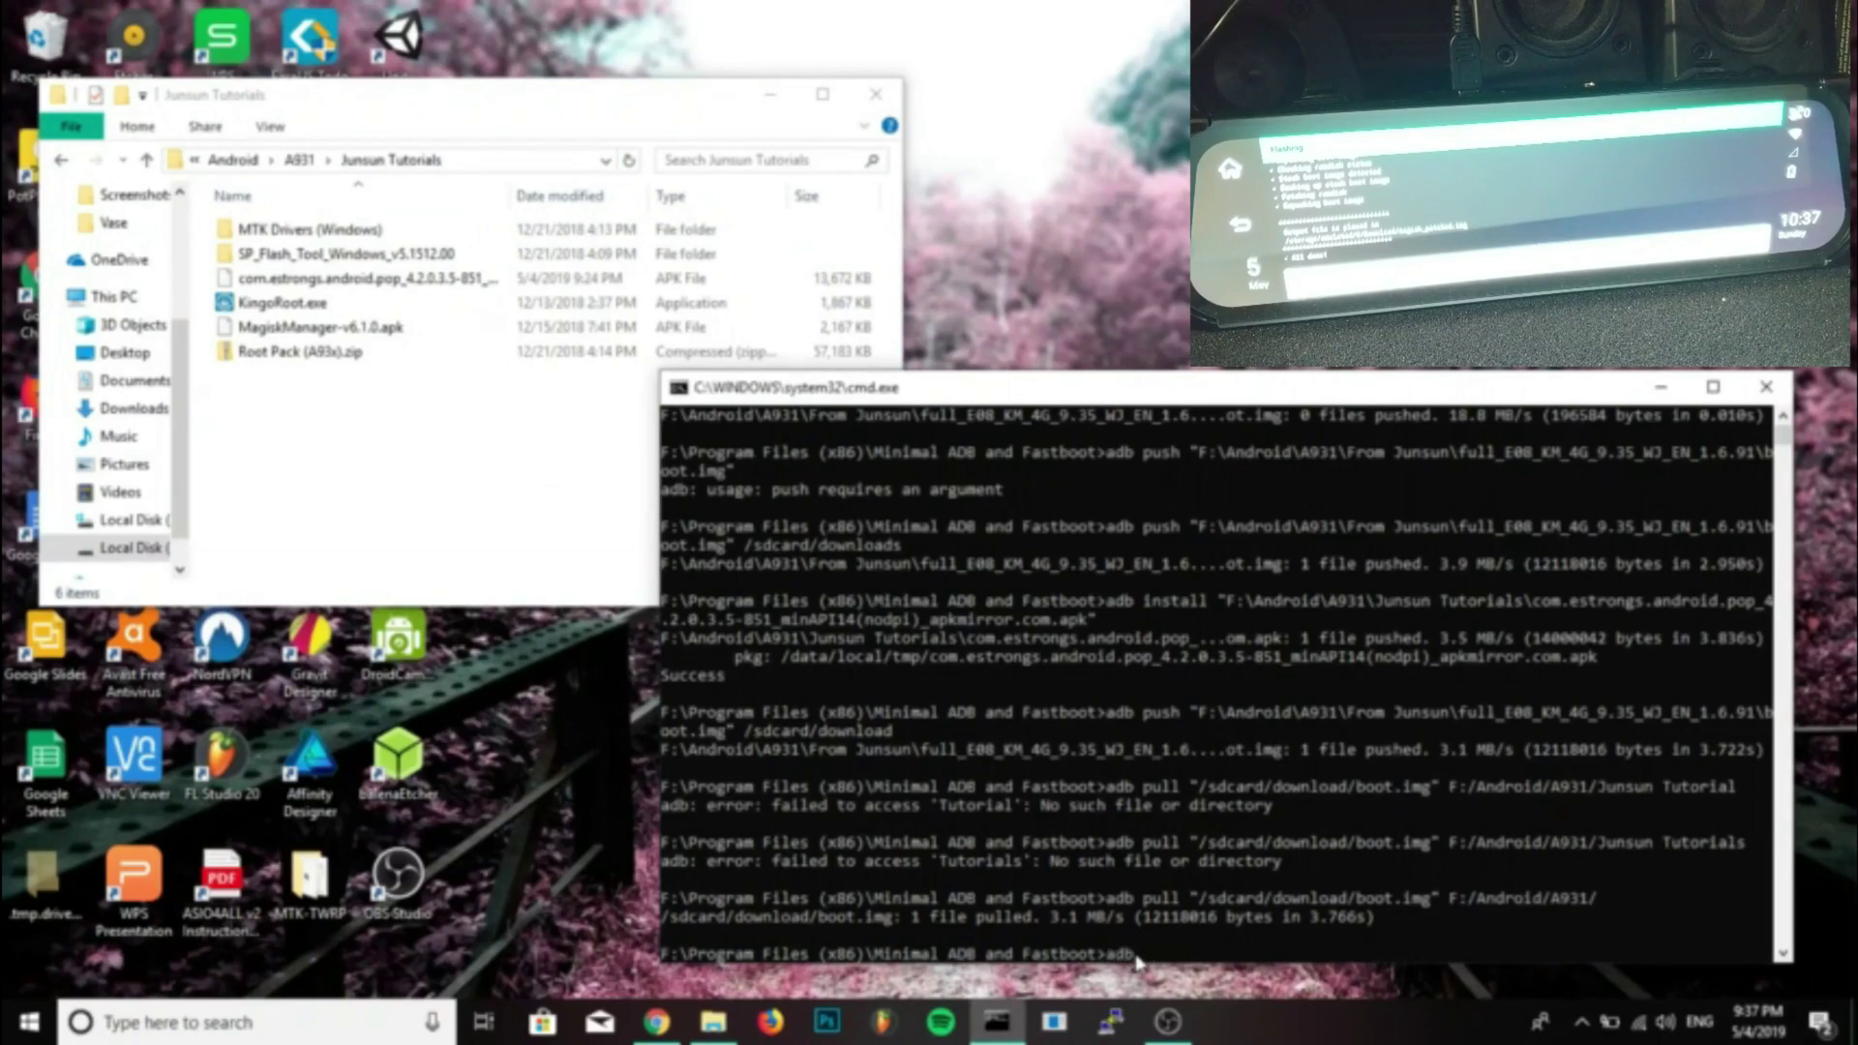
{"action": "type", "text": " pull \"/sdcard/download"}
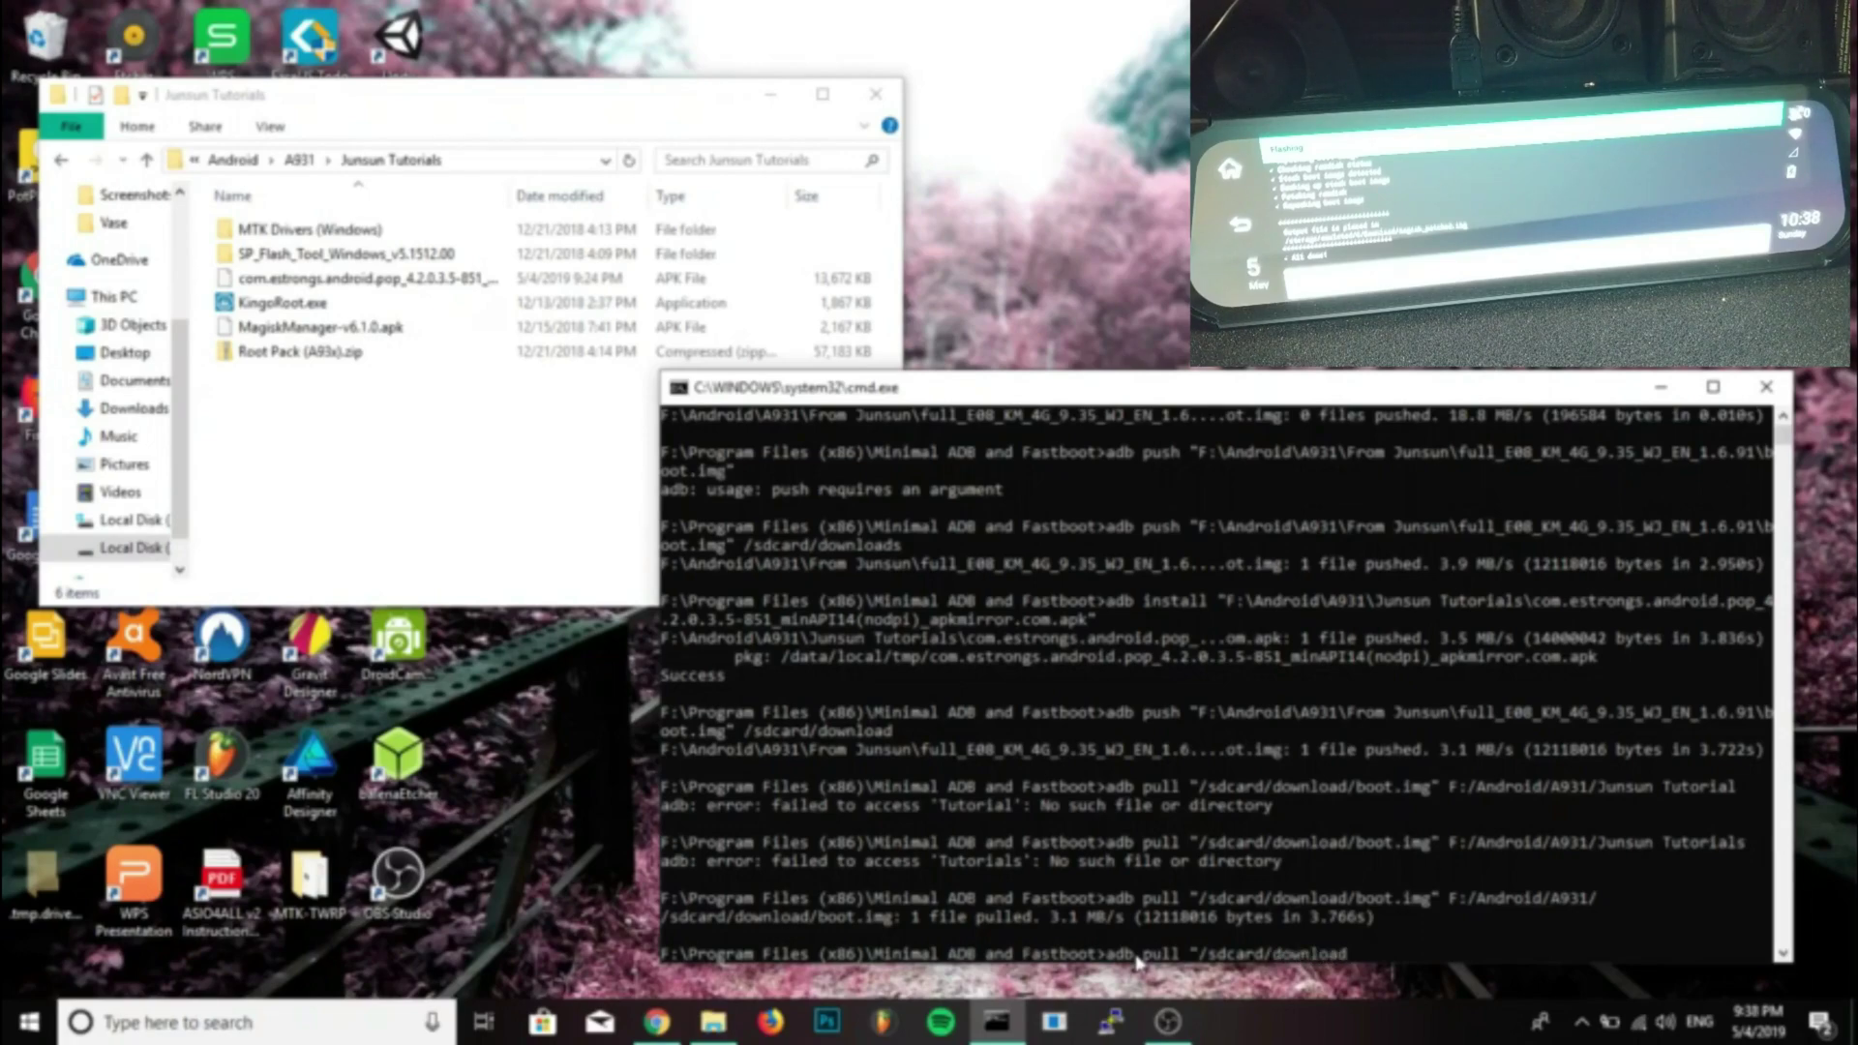
{"action": "key", "text": "BackSpace"}
{"action": "key", "text": "BackSpace"}
{"action": "key", "text": "BackSpace"}
{"action": "key", "text": "BackSpace"}
{"action": "key", "text": "BackSpace"}
{"action": "key", "text": "BackSpace"}
{"action": "key", "text": "BackSpace"}
{"action": "key", "text": "BackSpace"}
{"action": "type", "text": "Download/Magis"}
{"action": "key", "text": "BackSpace"}
{"action": "key", "text": "BackSpace"}
{"action": "key", "text": "BackSpace"}
{"action": "key", "text": "BackSpace"}
{"action": "key", "text": "BackSpace"}
{"action": "type", "text": "magisk_patched.img"}
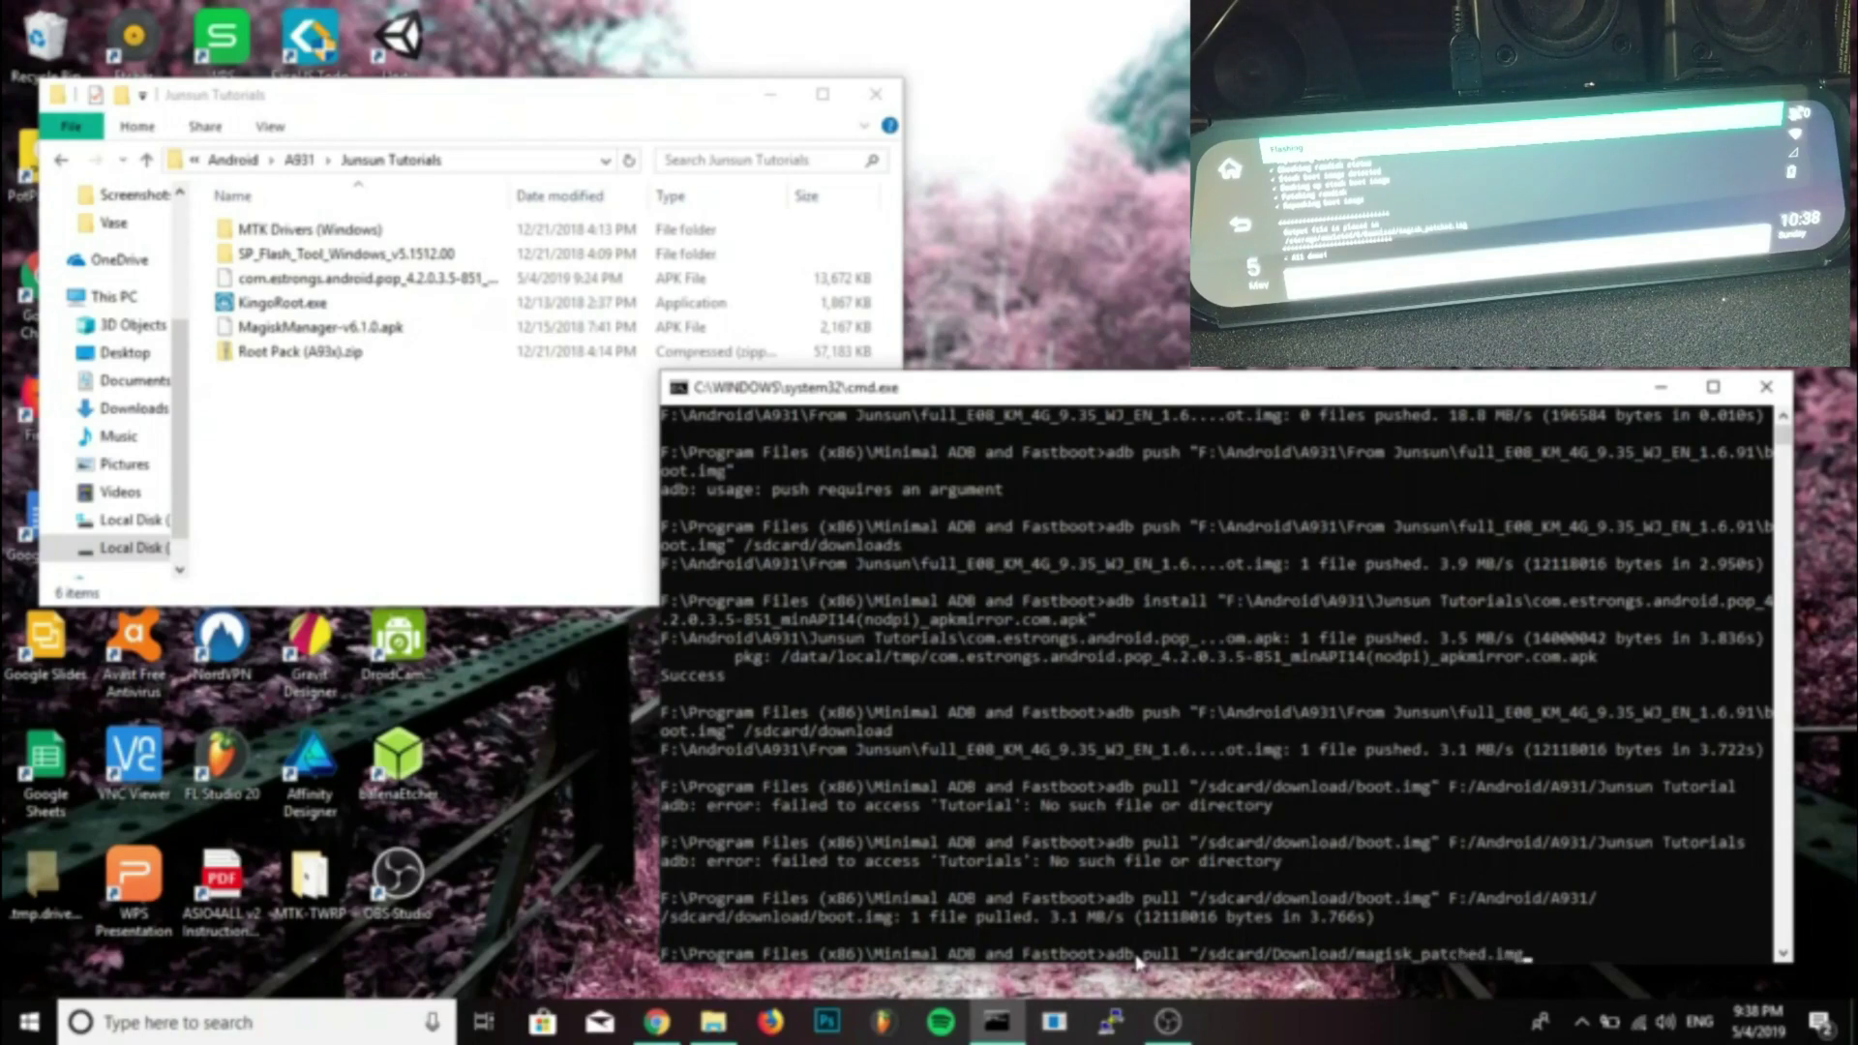
{"action": "type", "text": "\""}
{"action": "key", "text": "ctrl+v"}
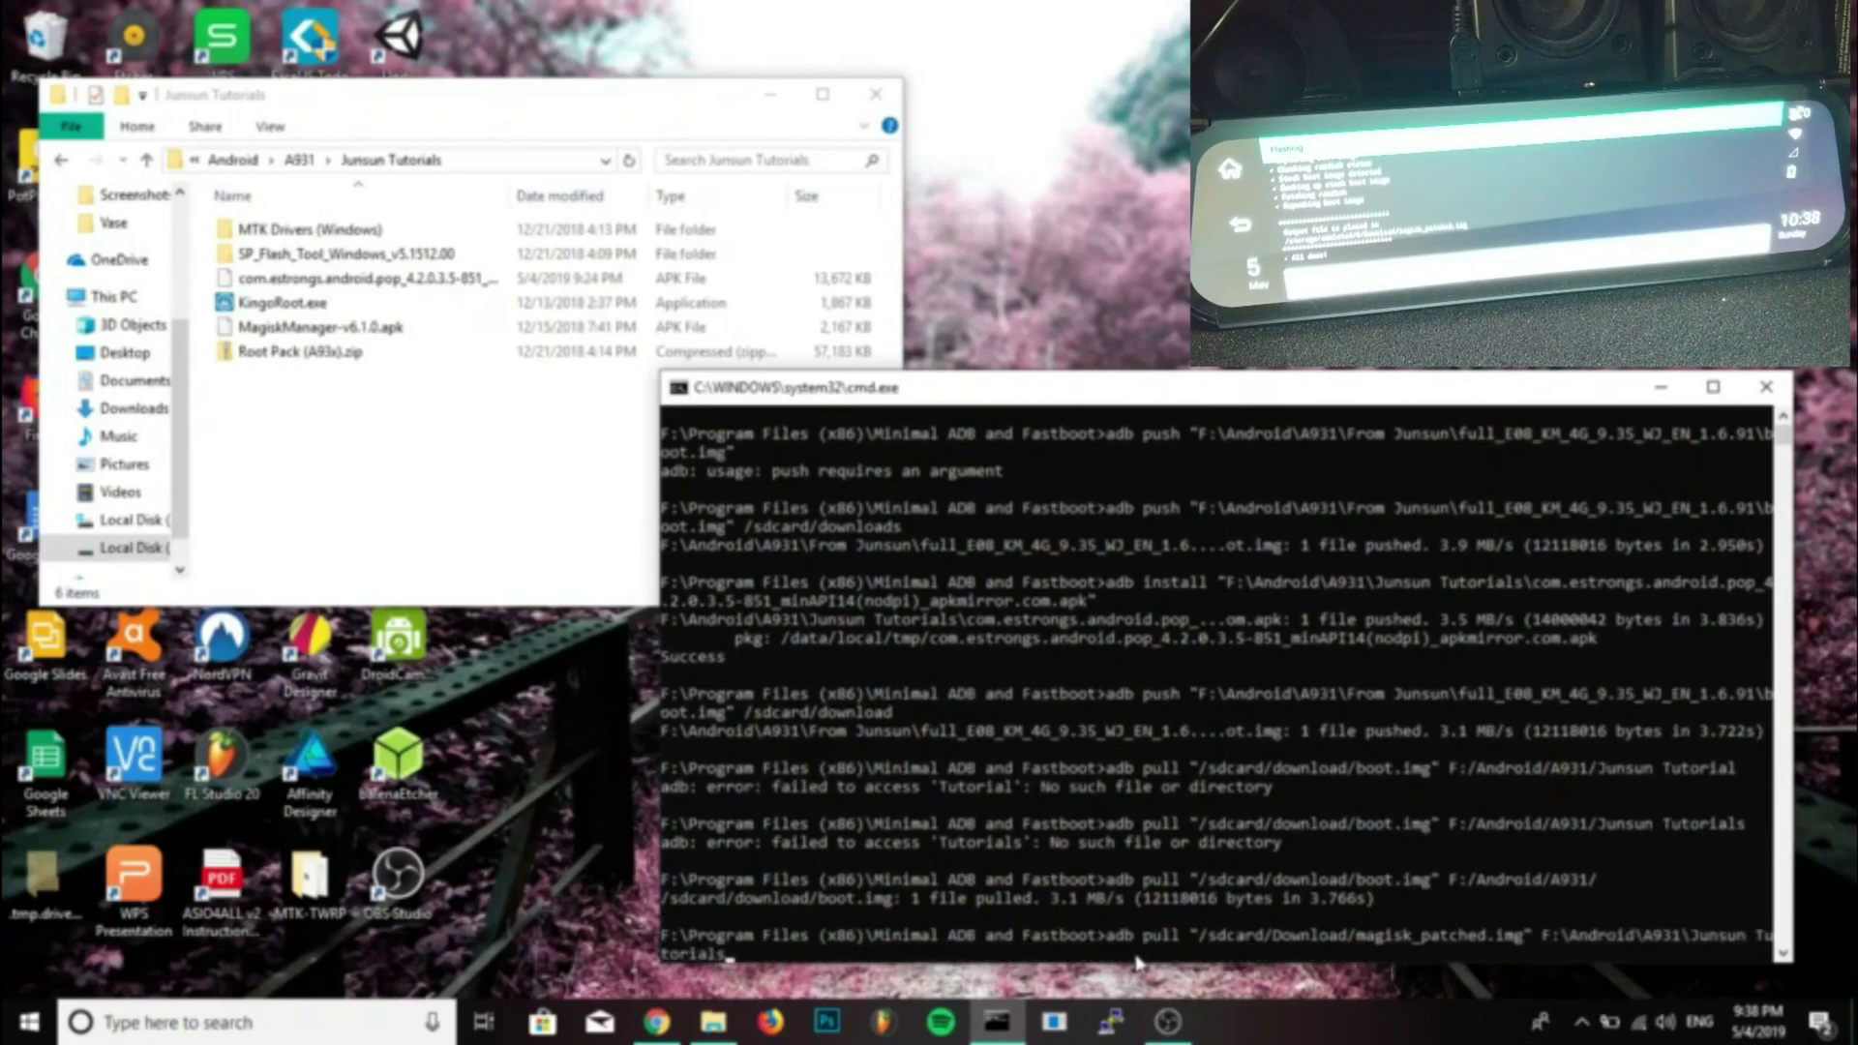
{"action": "key", "text": "Return"}
{"action": "key", "text": "Up"}
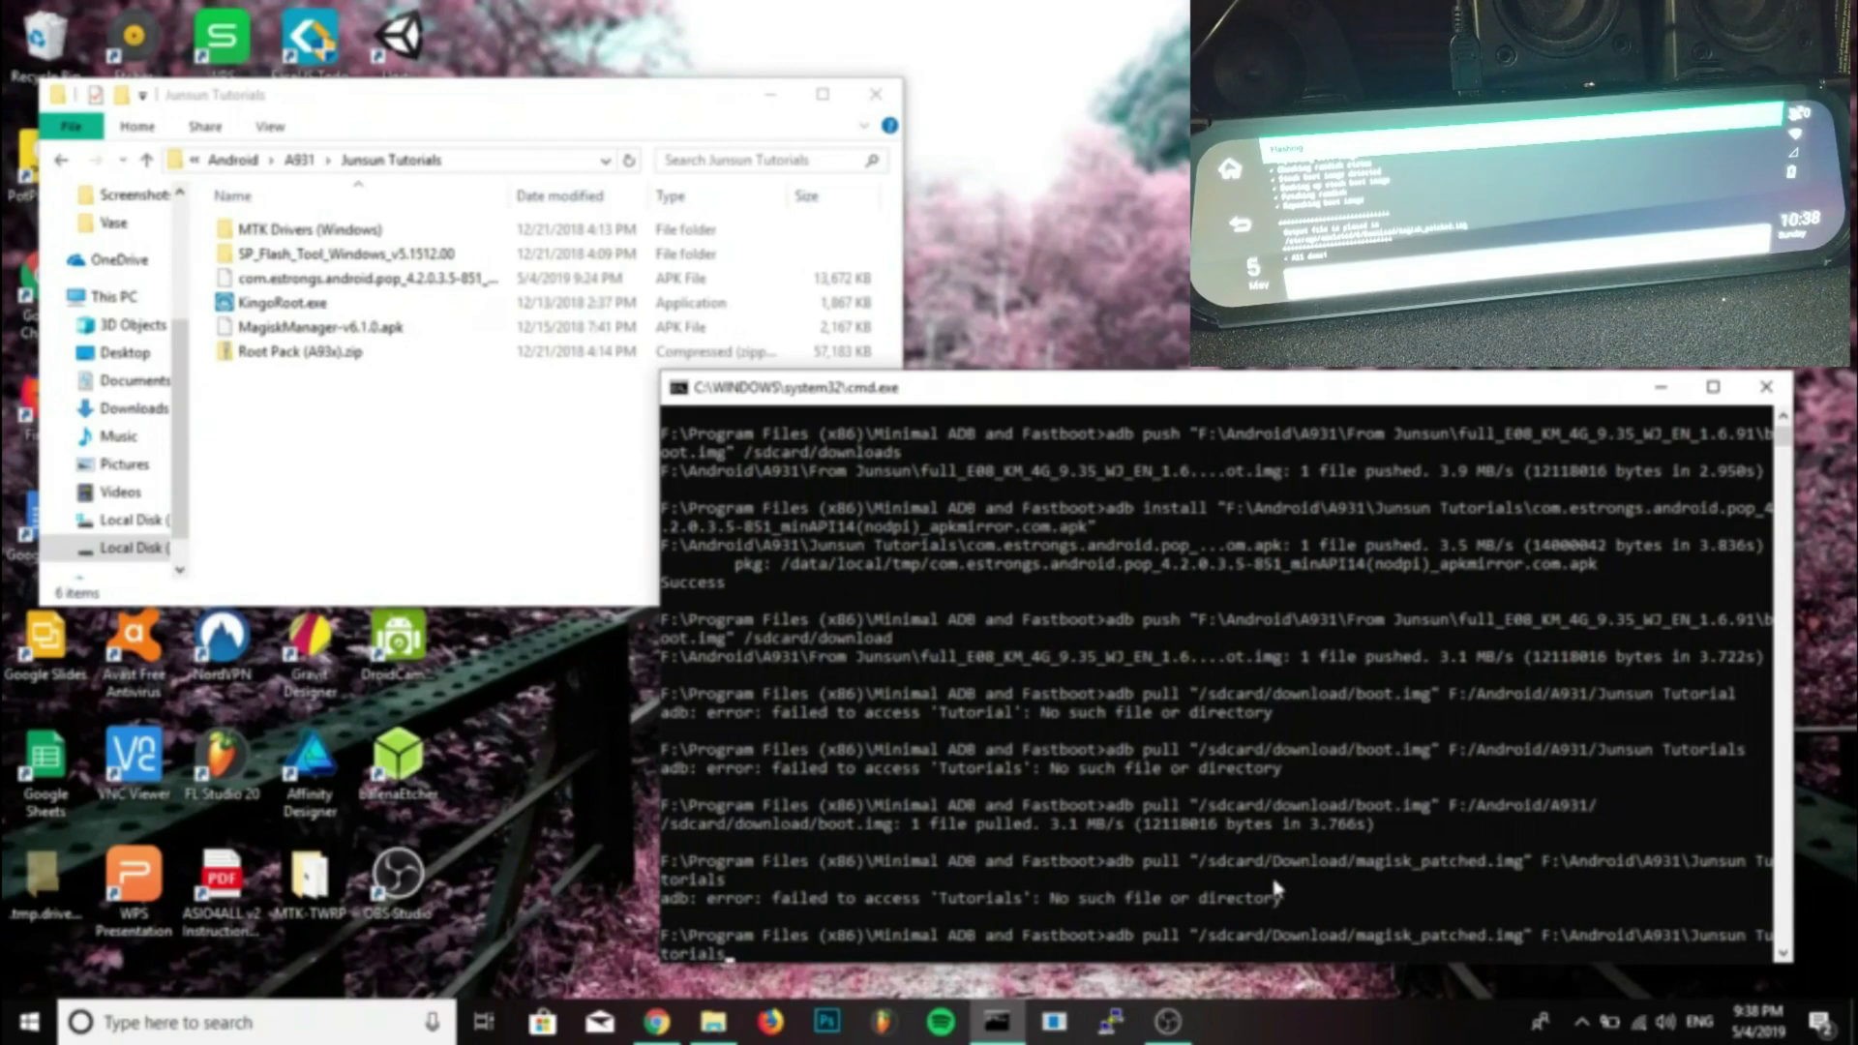
{"action": "right_click", "coordinate": [377, 170]}
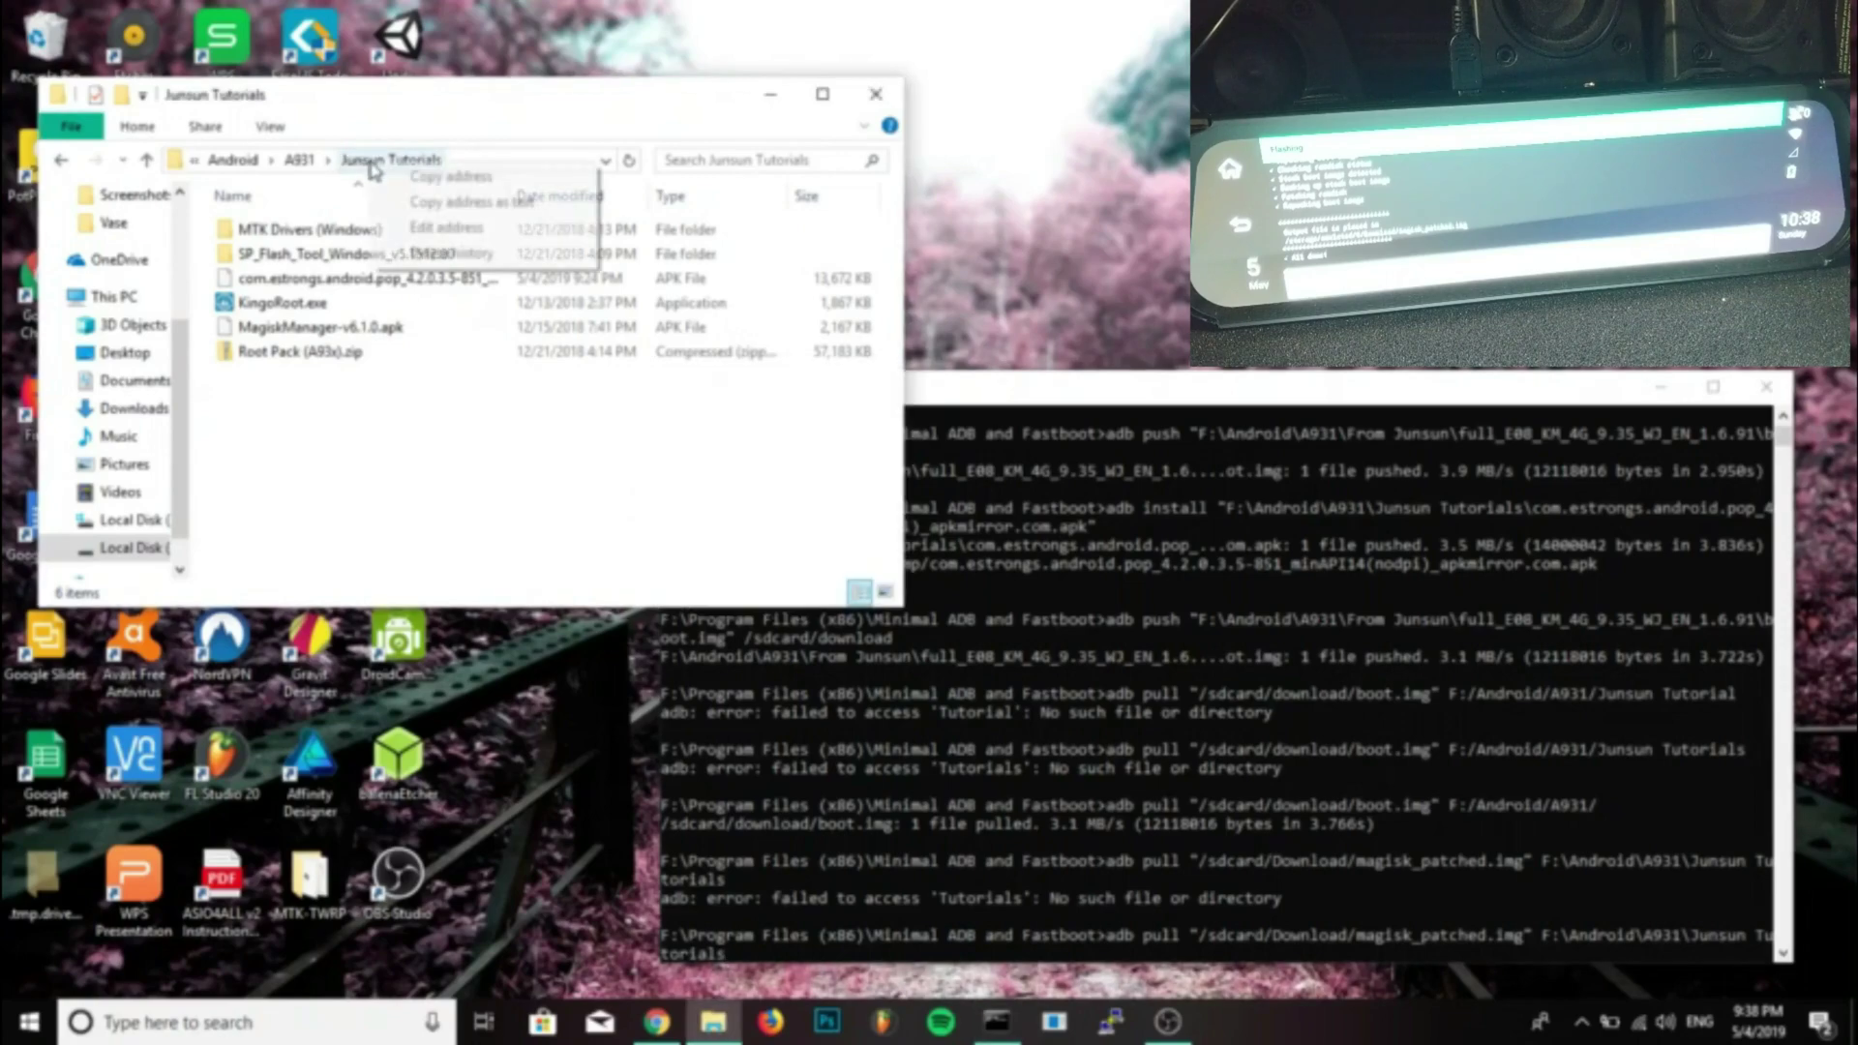
Rename the Junsun Tutorials folder to JunsunTutorials and open it
{"action": "left_click", "coordinate": [392, 391]}
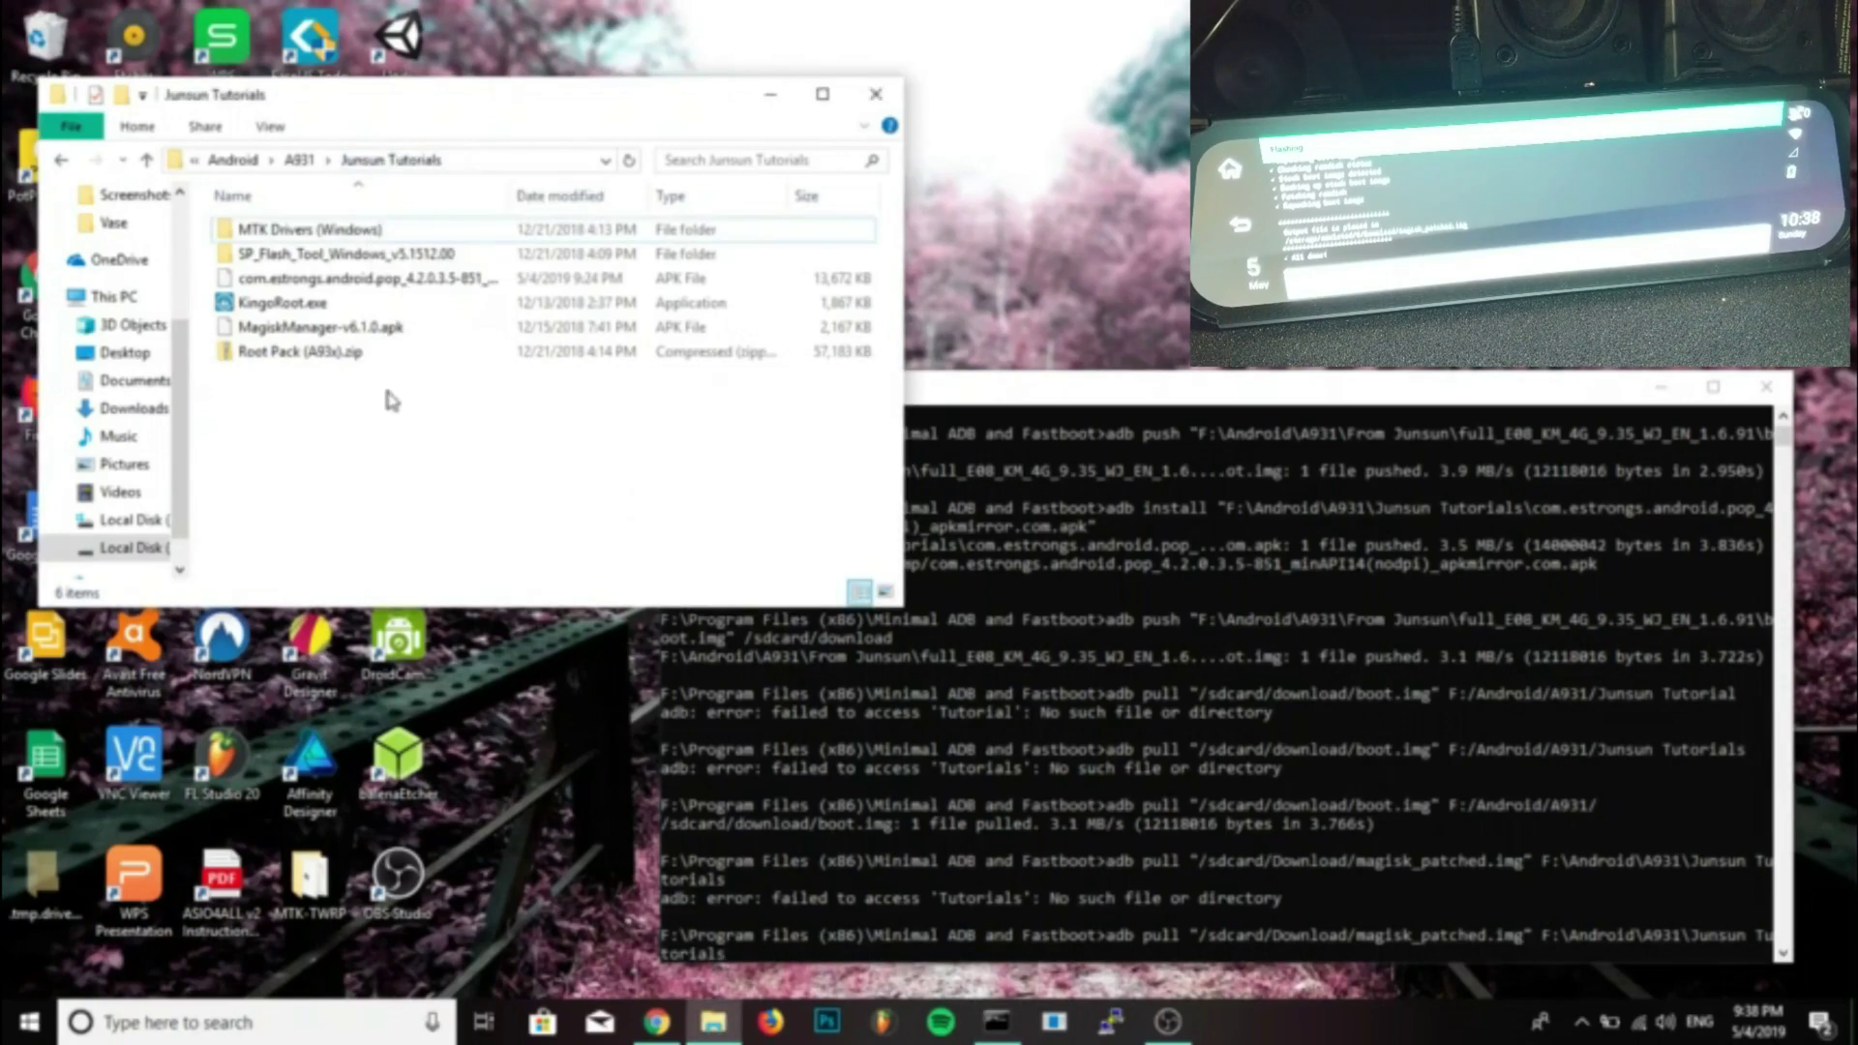
{"action": "left_click", "coordinate": [300, 160]}
{"action": "right_click", "coordinate": [315, 358]}
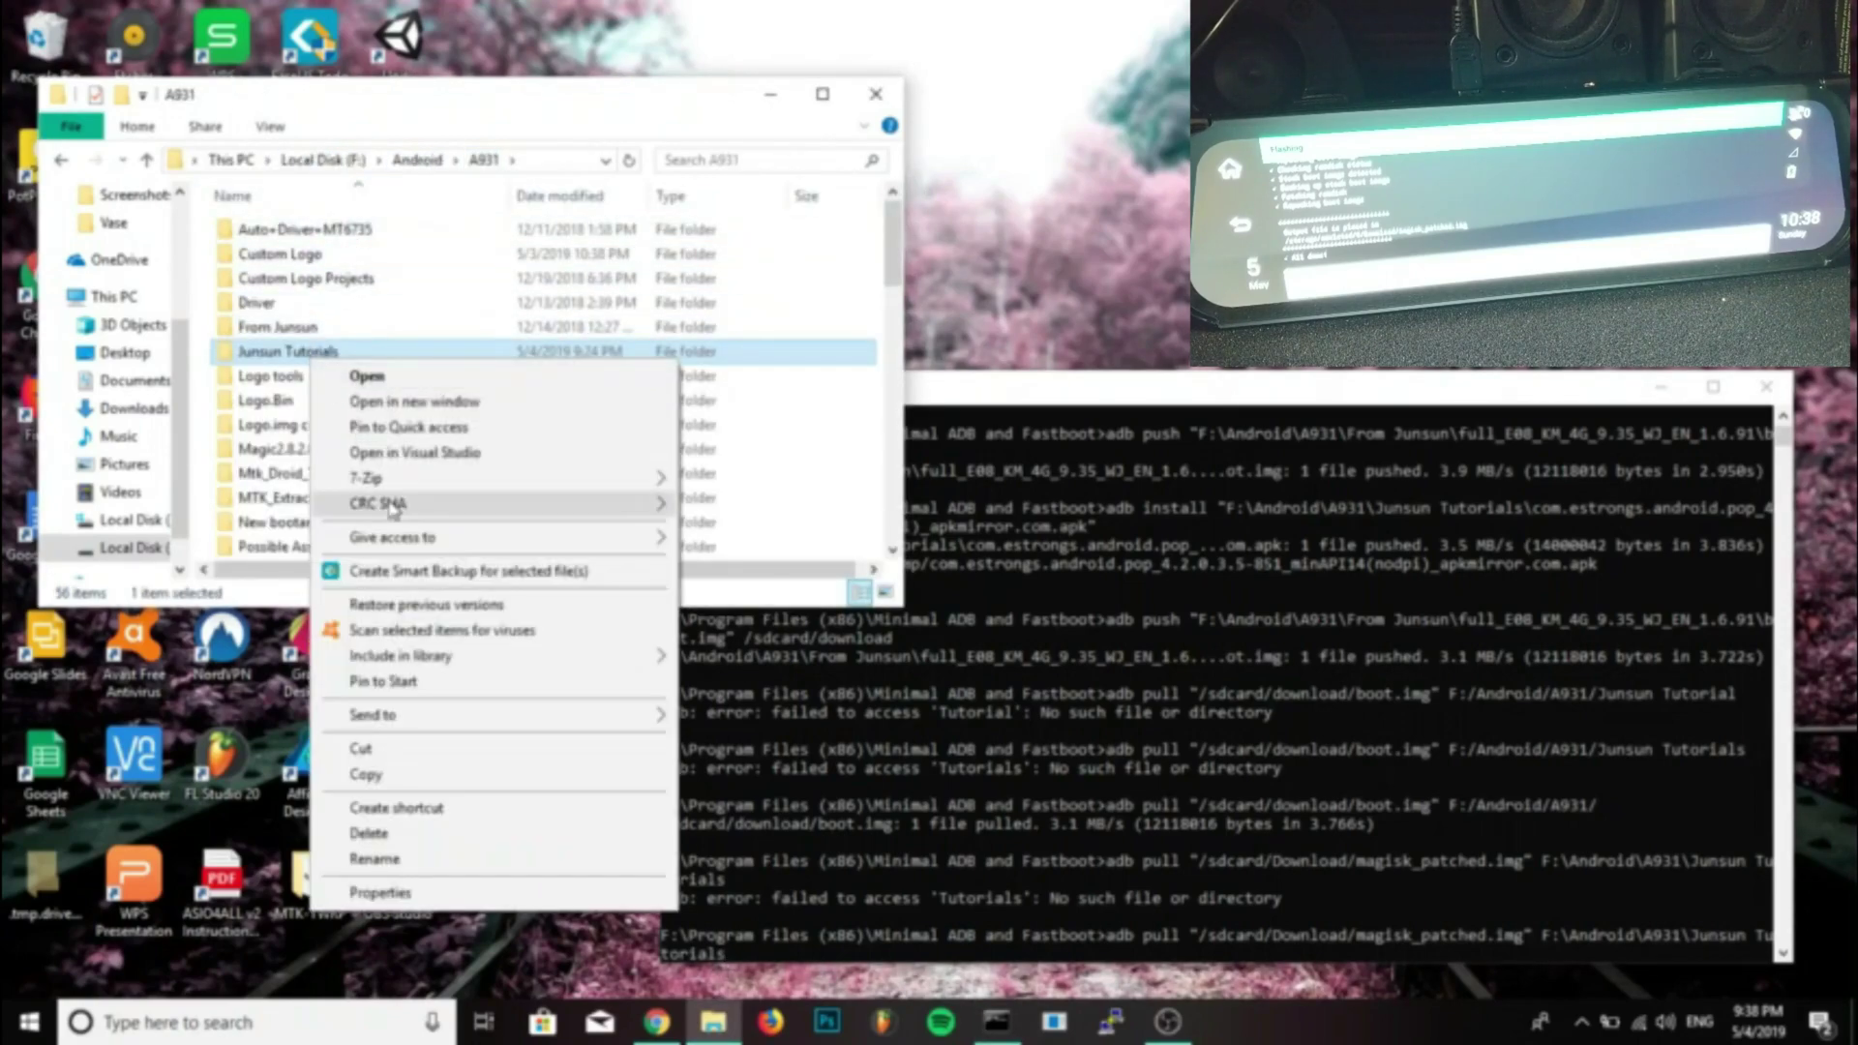
{"action": "left_click", "coordinate": [374, 859]}
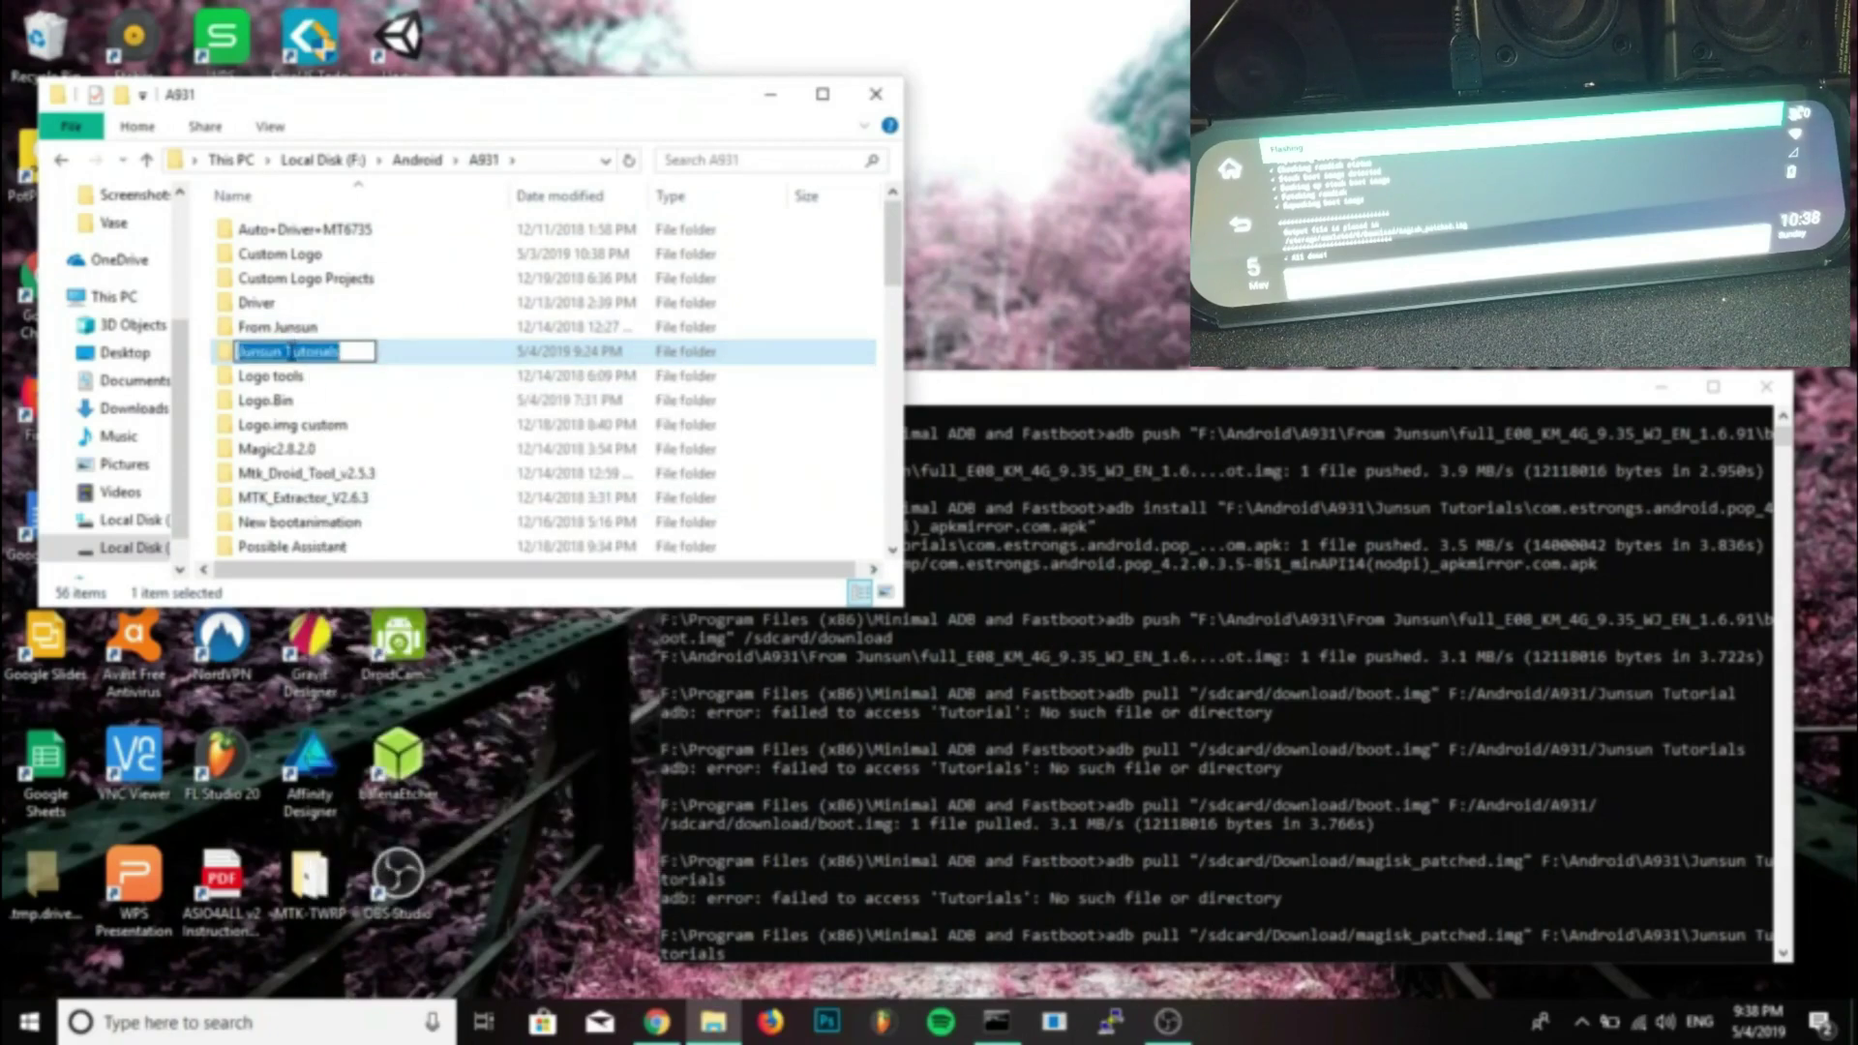
{"action": "left_click", "coordinate": [288, 352]}
{"action": "key", "text": "BackSpace"}
{"action": "key", "text": "Return"}
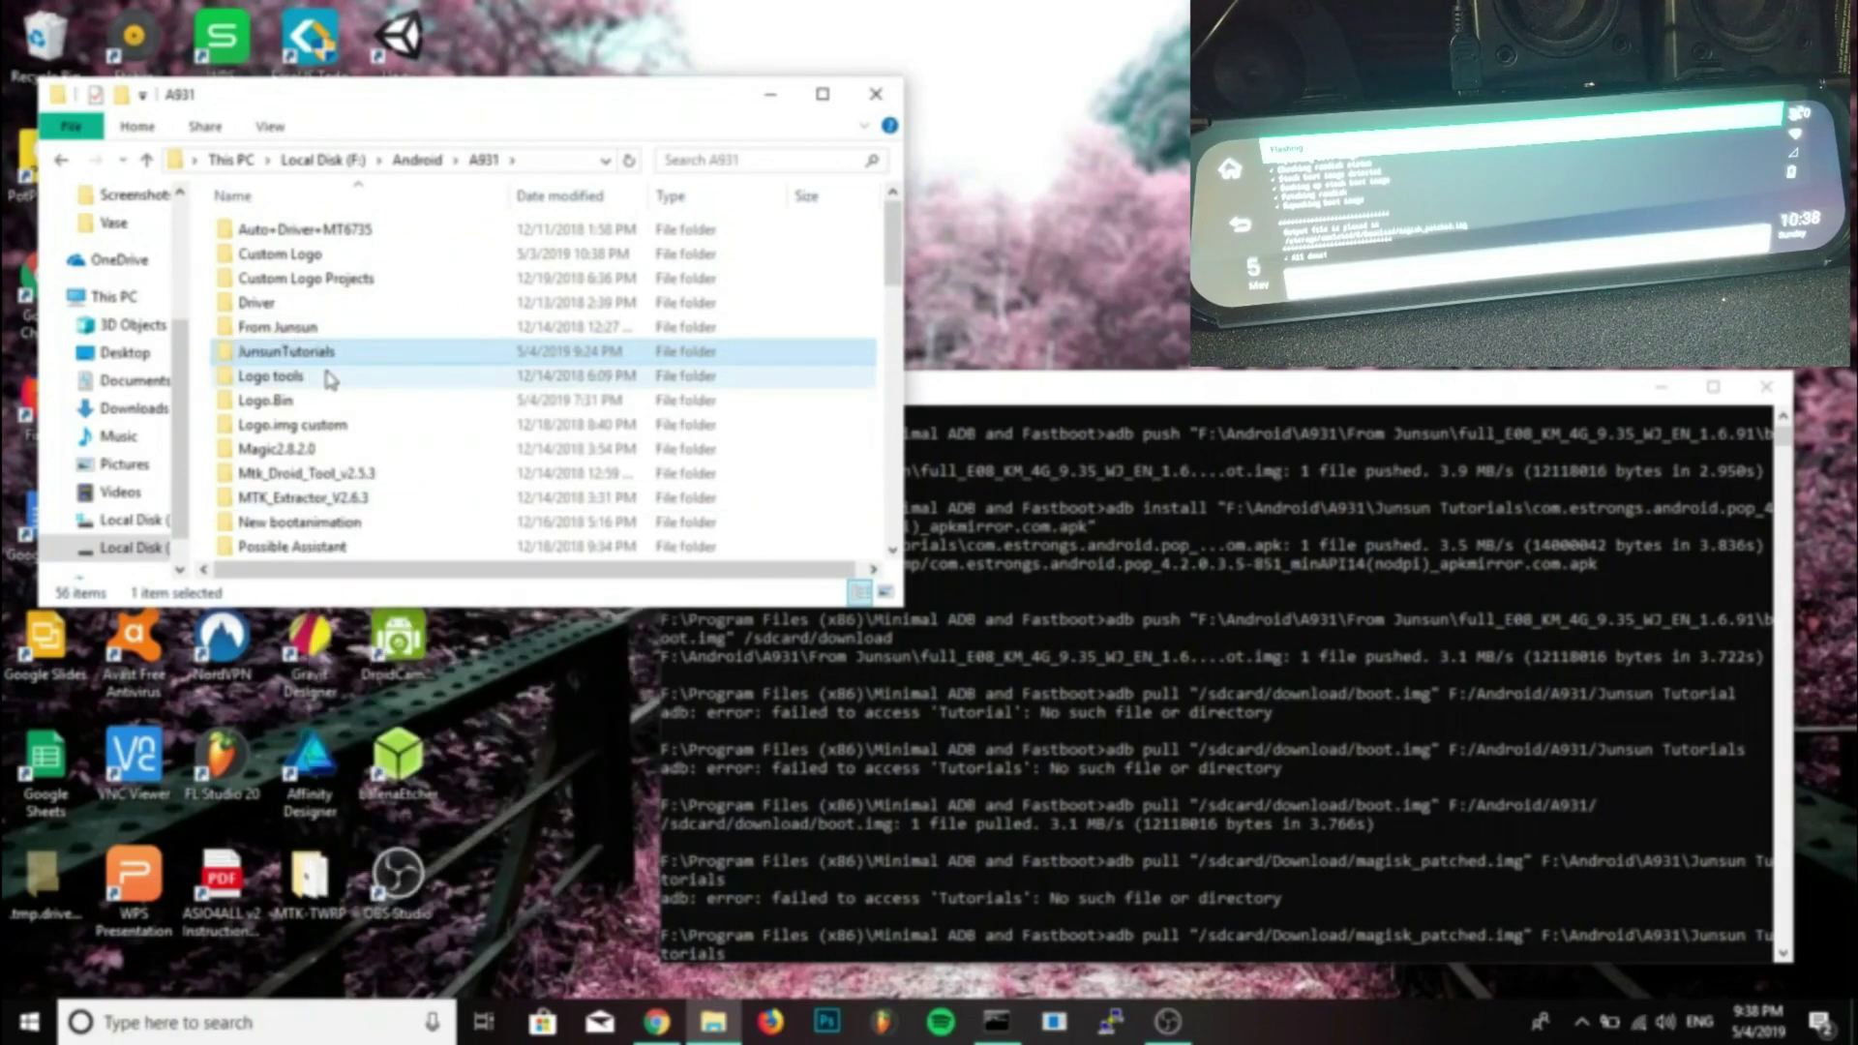
{"action": "double_click", "coordinate": [404, 355]}
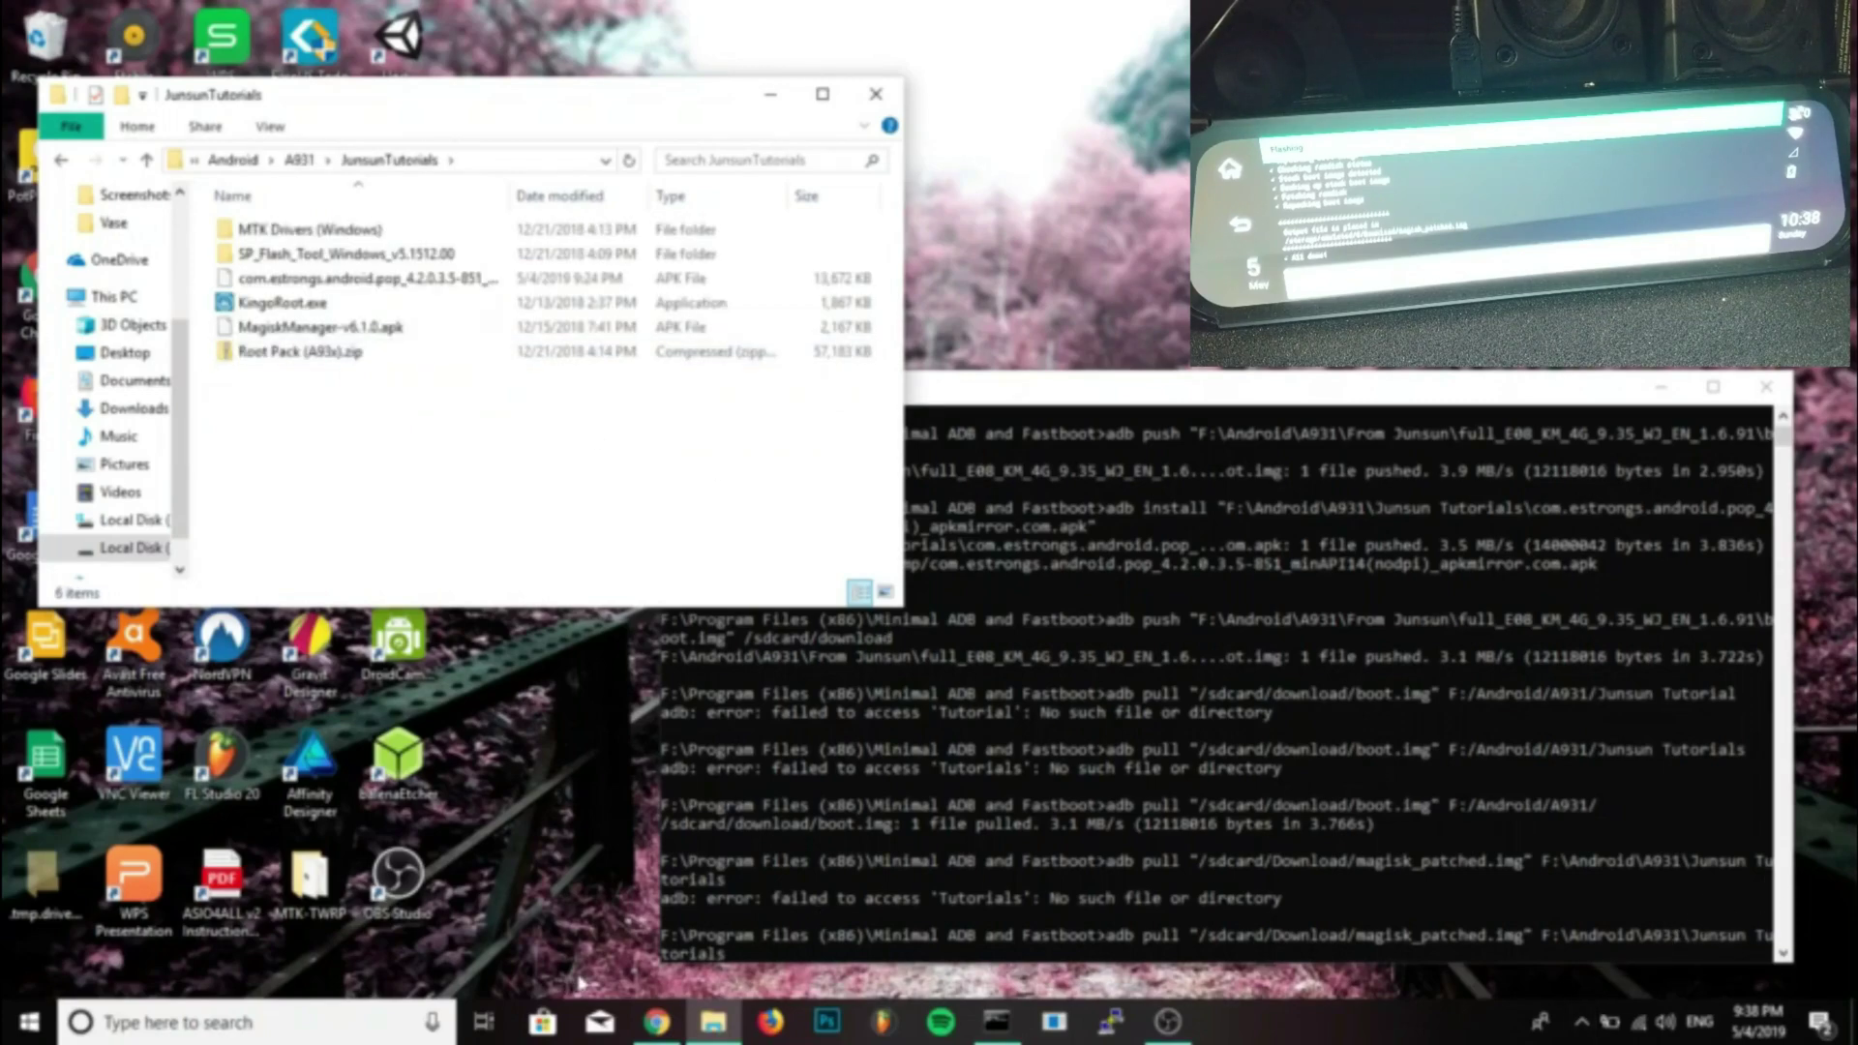
Remove the space from the pull path and rerun the magisk_patched.img pull
{"action": "left_click", "coordinate": [685, 958]}
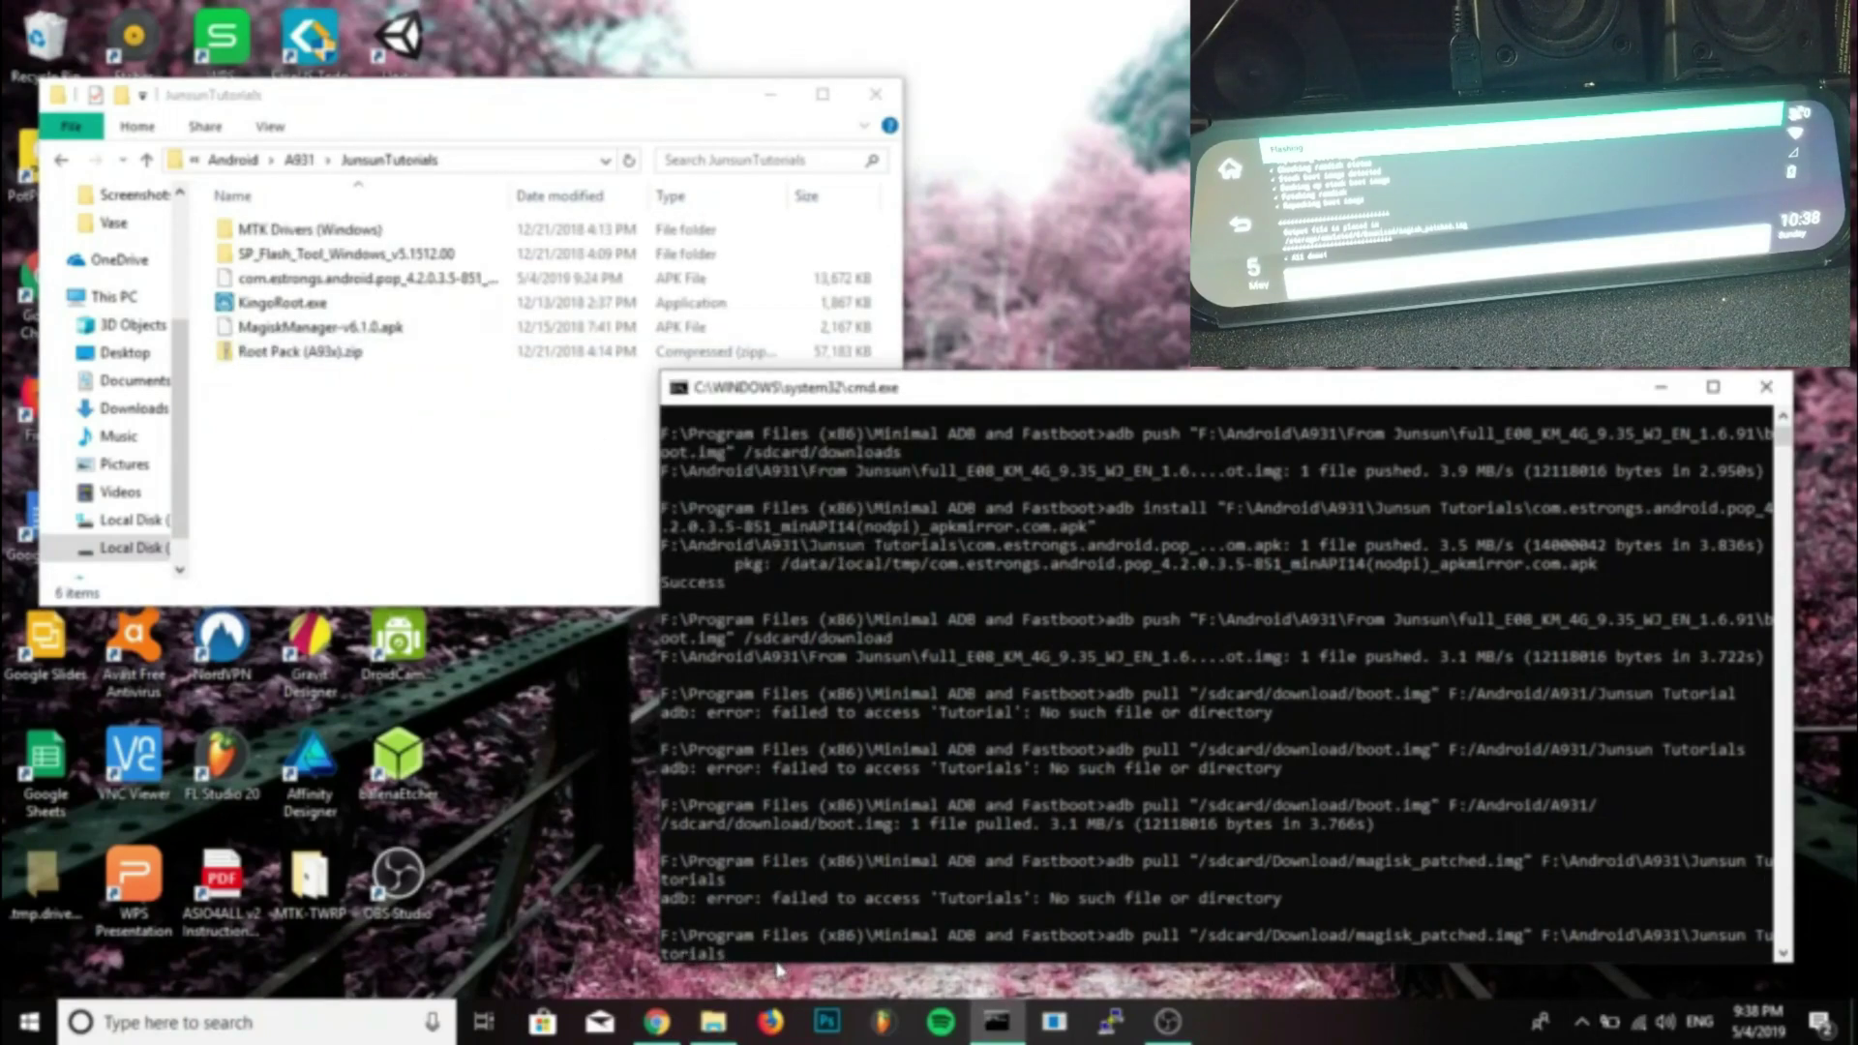
{"action": "key", "text": "Left"}
{"action": "key", "text": "Left"}
{"action": "key", "text": "Left"}
{"action": "key", "text": "Left"}
{"action": "key", "text": "BackSpace"}
{"action": "key", "text": "Return"}
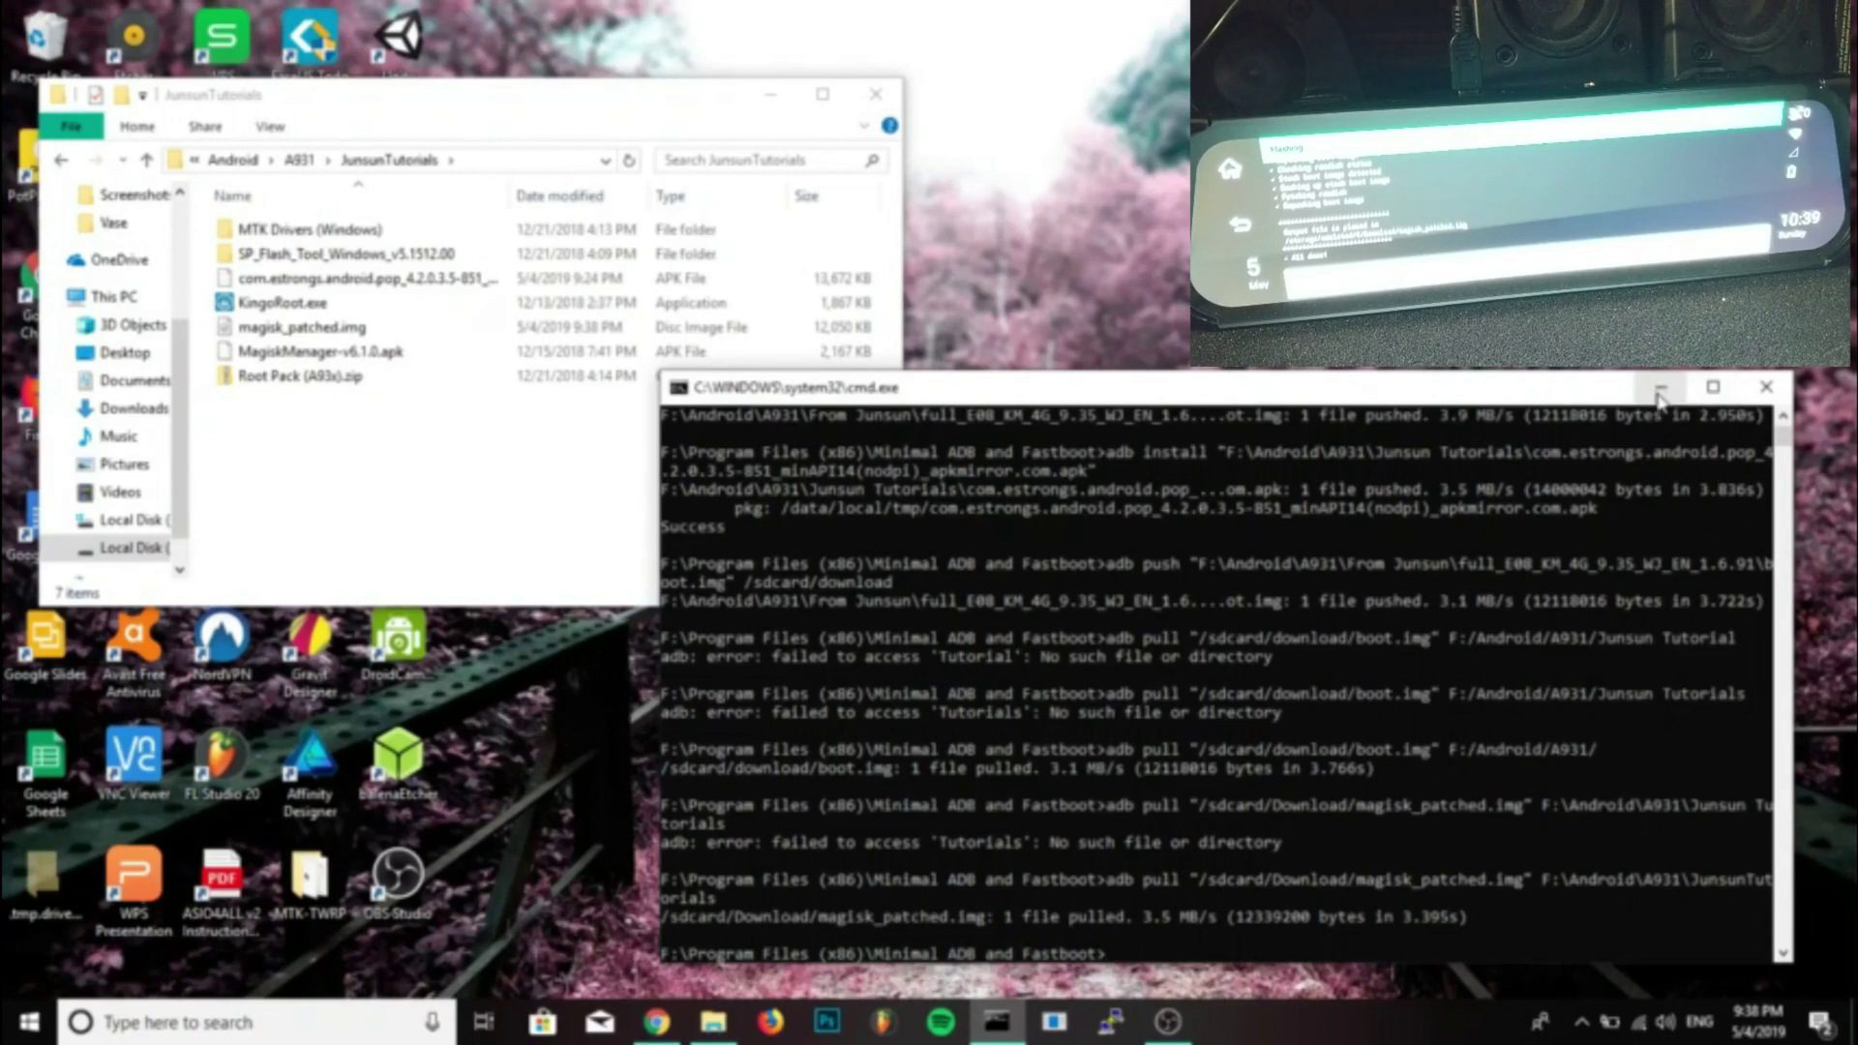
Close the console and launch flash_tool.exe from SP_Flash_Tool_Windows_v5.1512.00
{"action": "left_click", "coordinate": [1766, 388]}
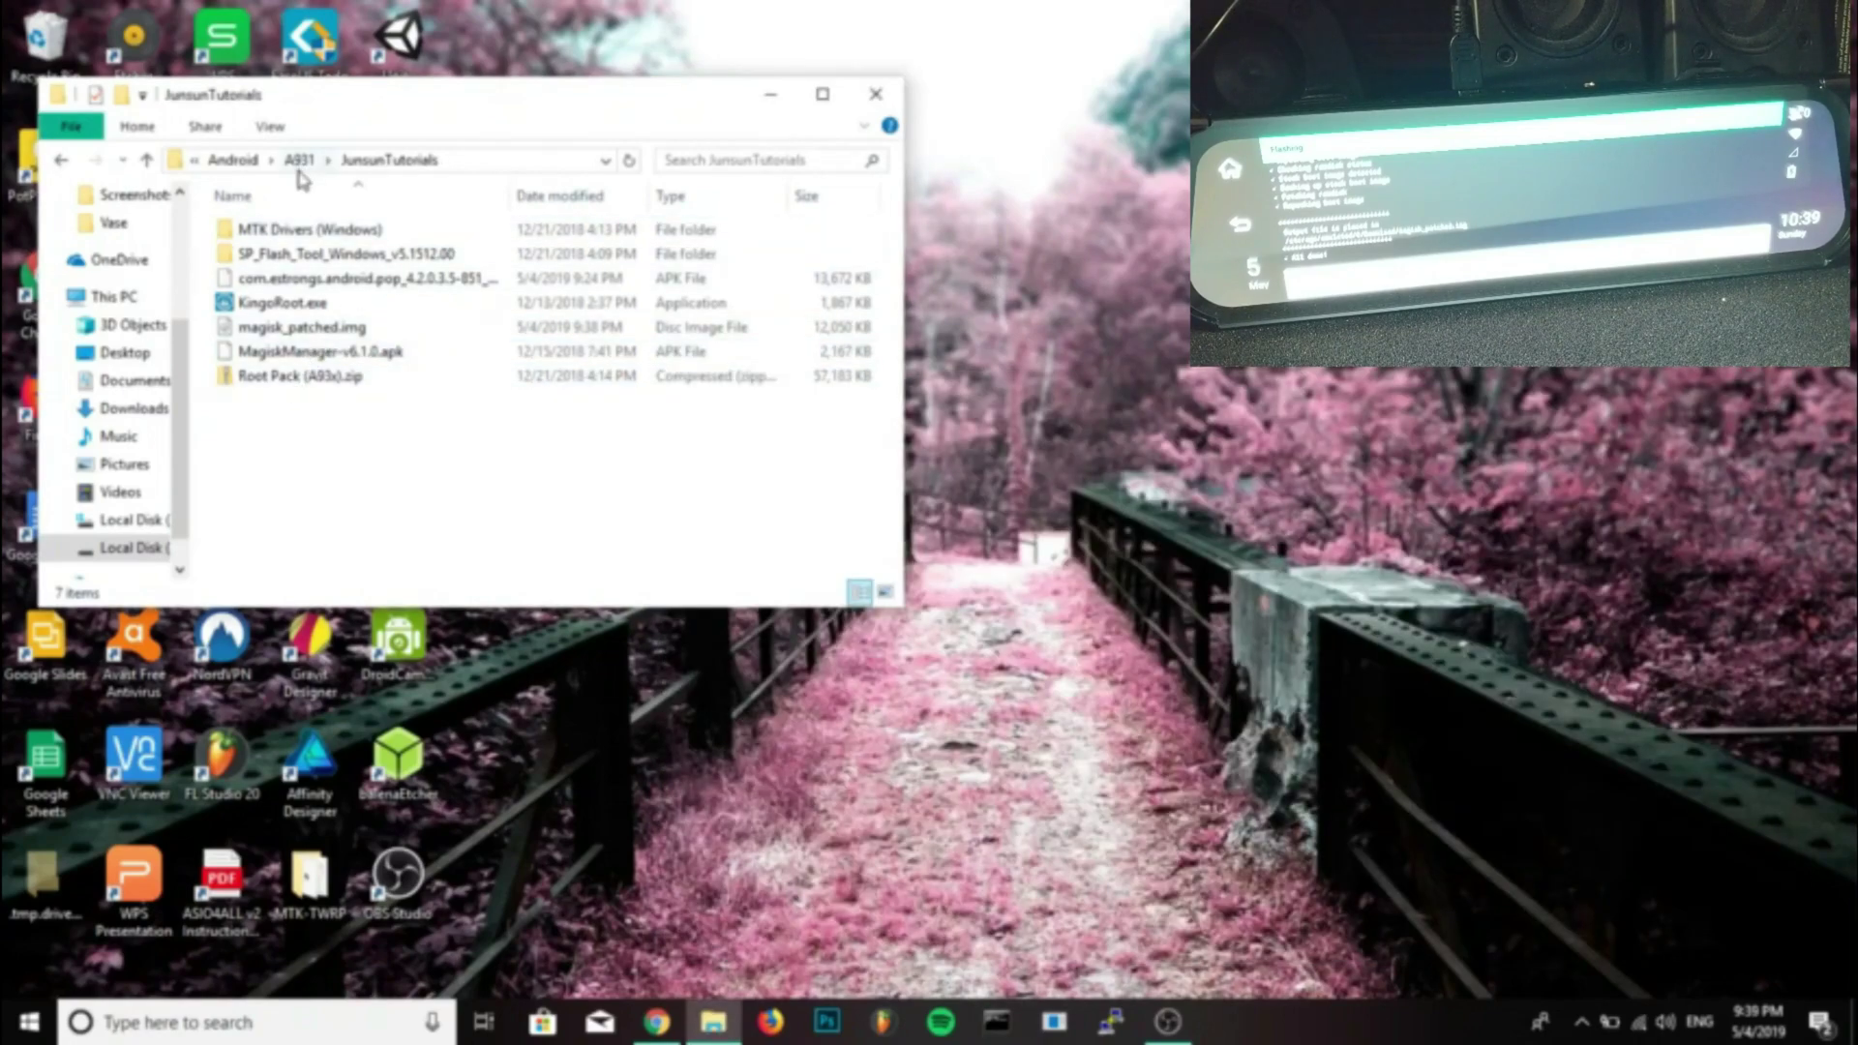
{"action": "left_click", "coordinate": [290, 255]}
{"action": "double_click", "coordinate": [290, 255]}
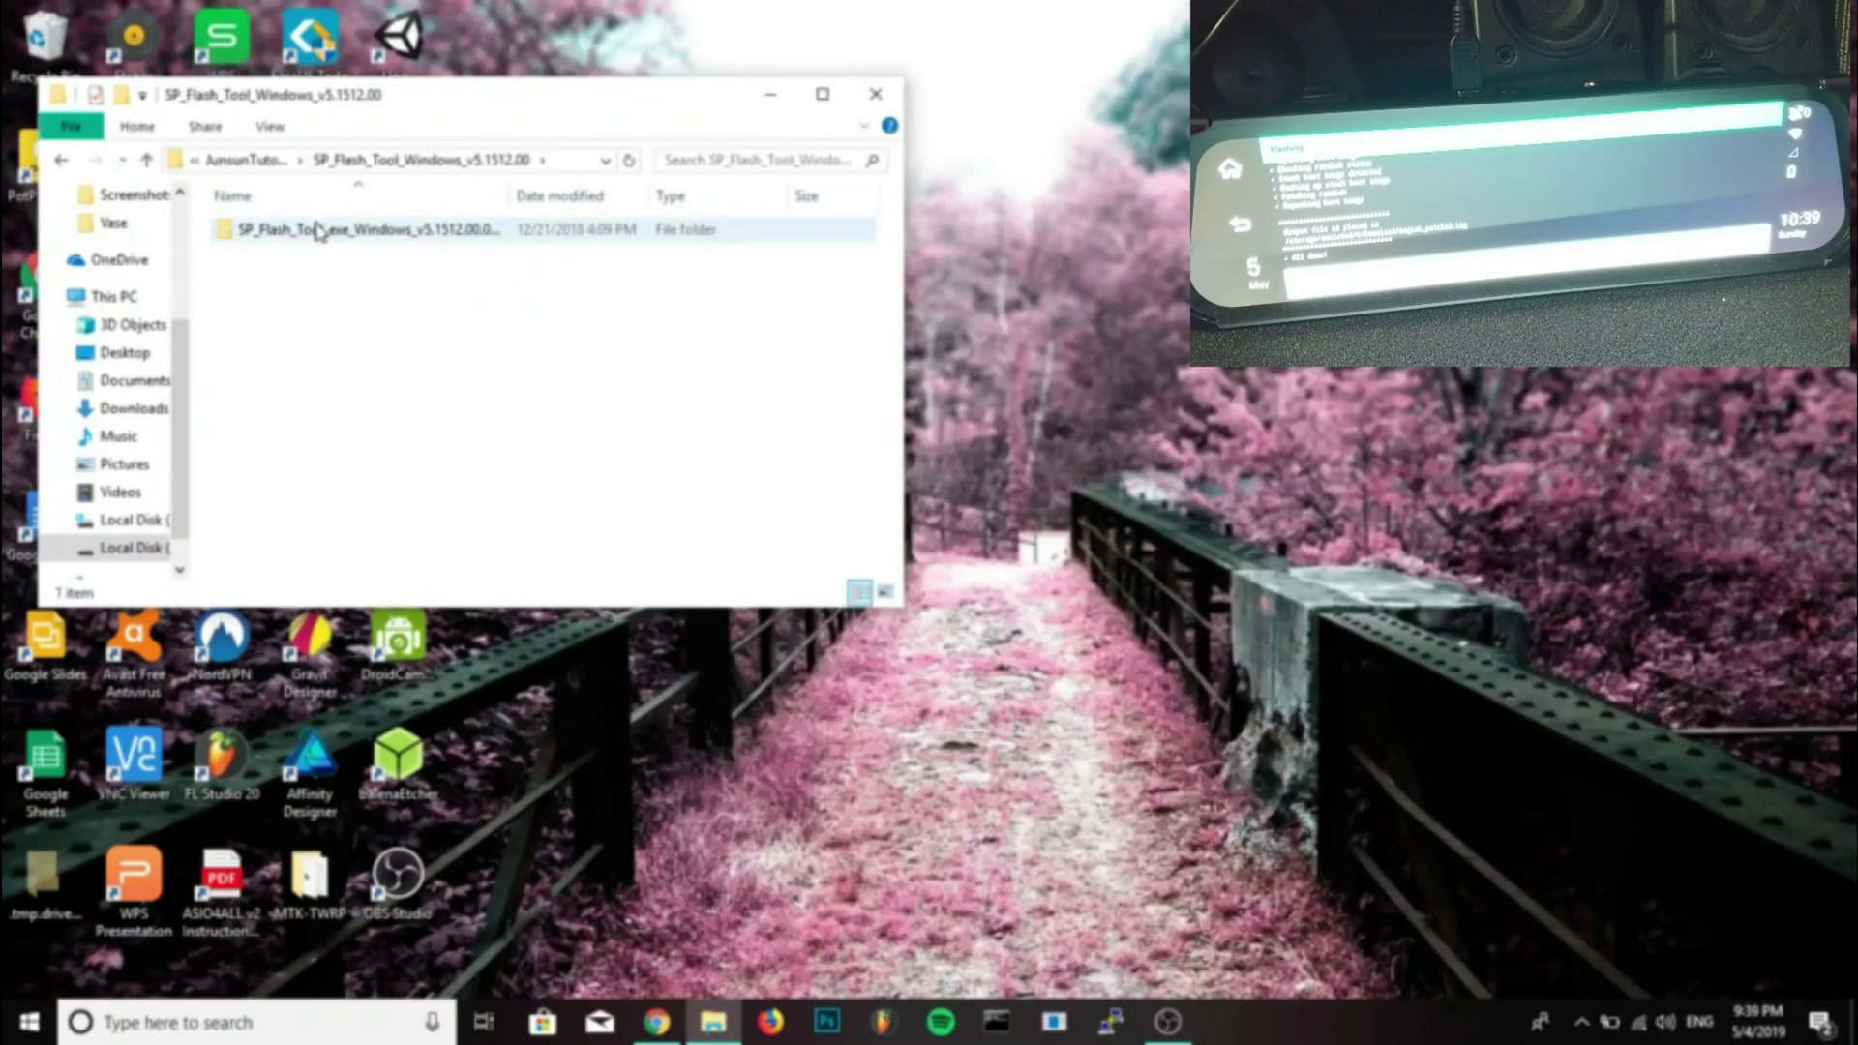
{"action": "double_click", "coordinate": [320, 230]}
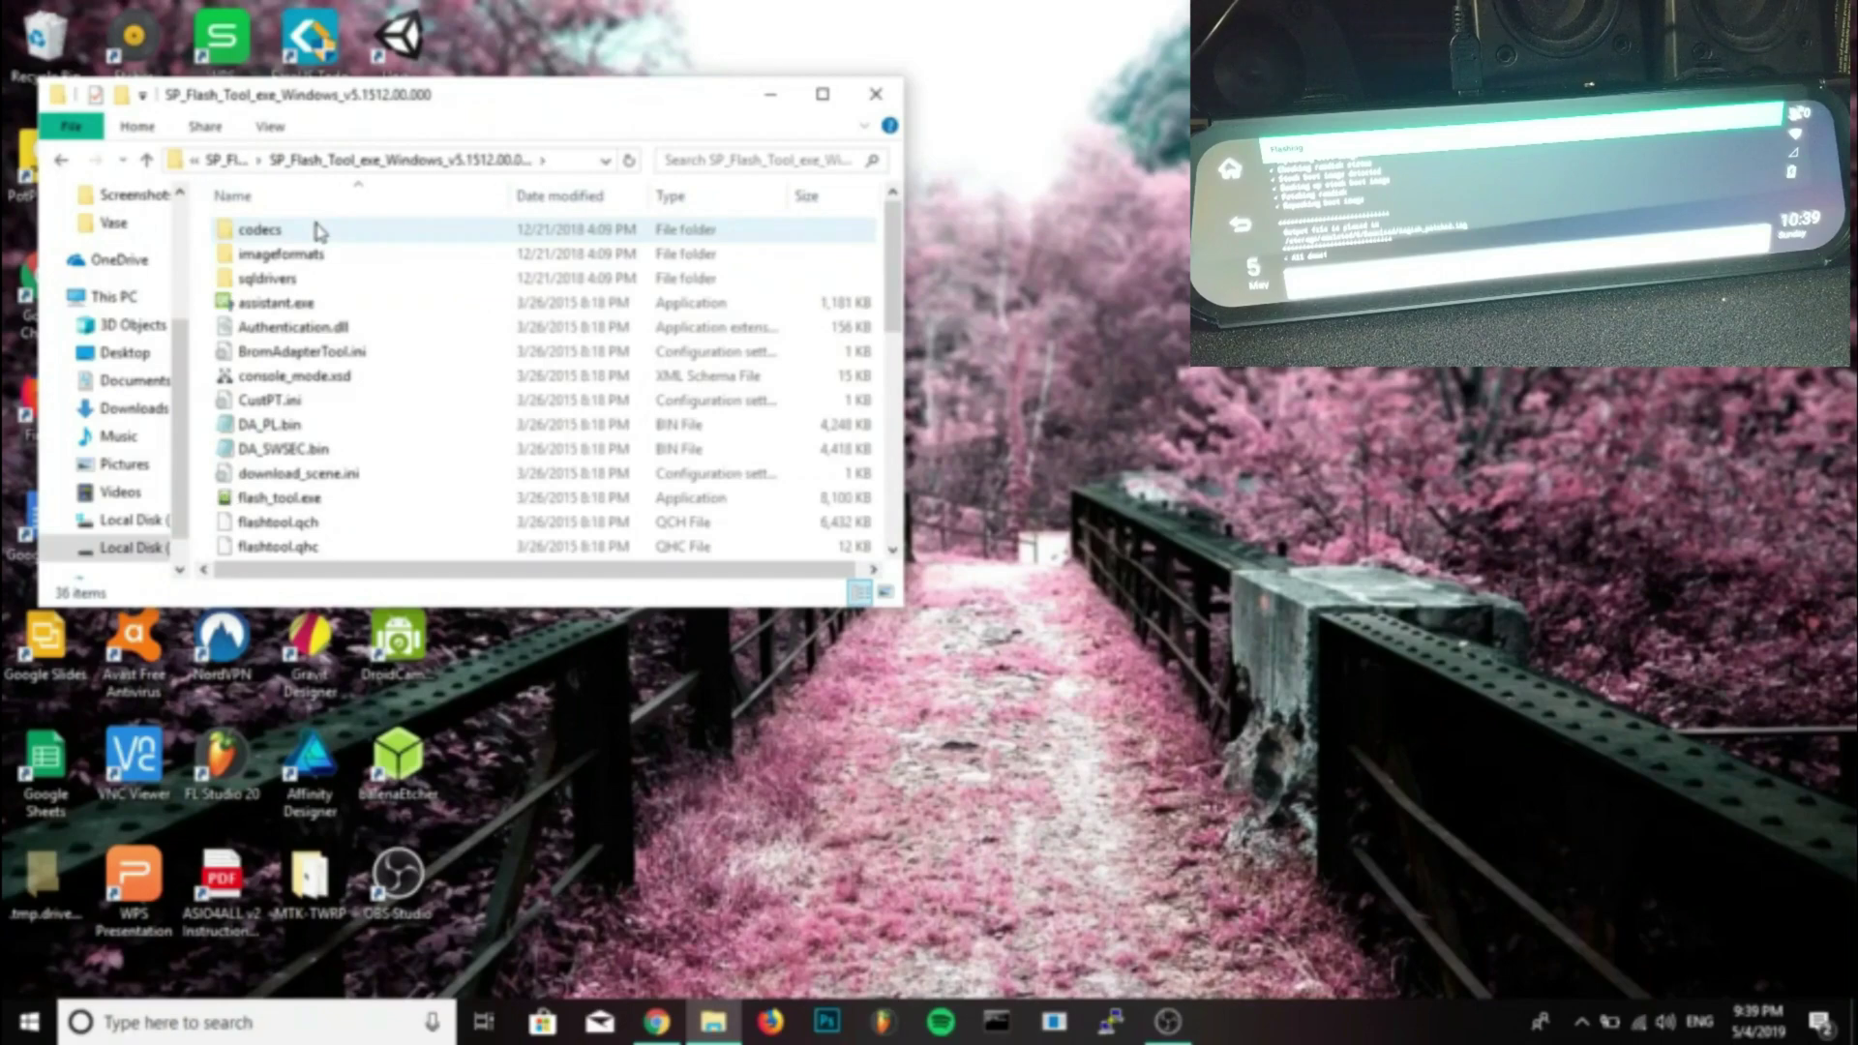
{"action": "double_click", "coordinate": [302, 498]}
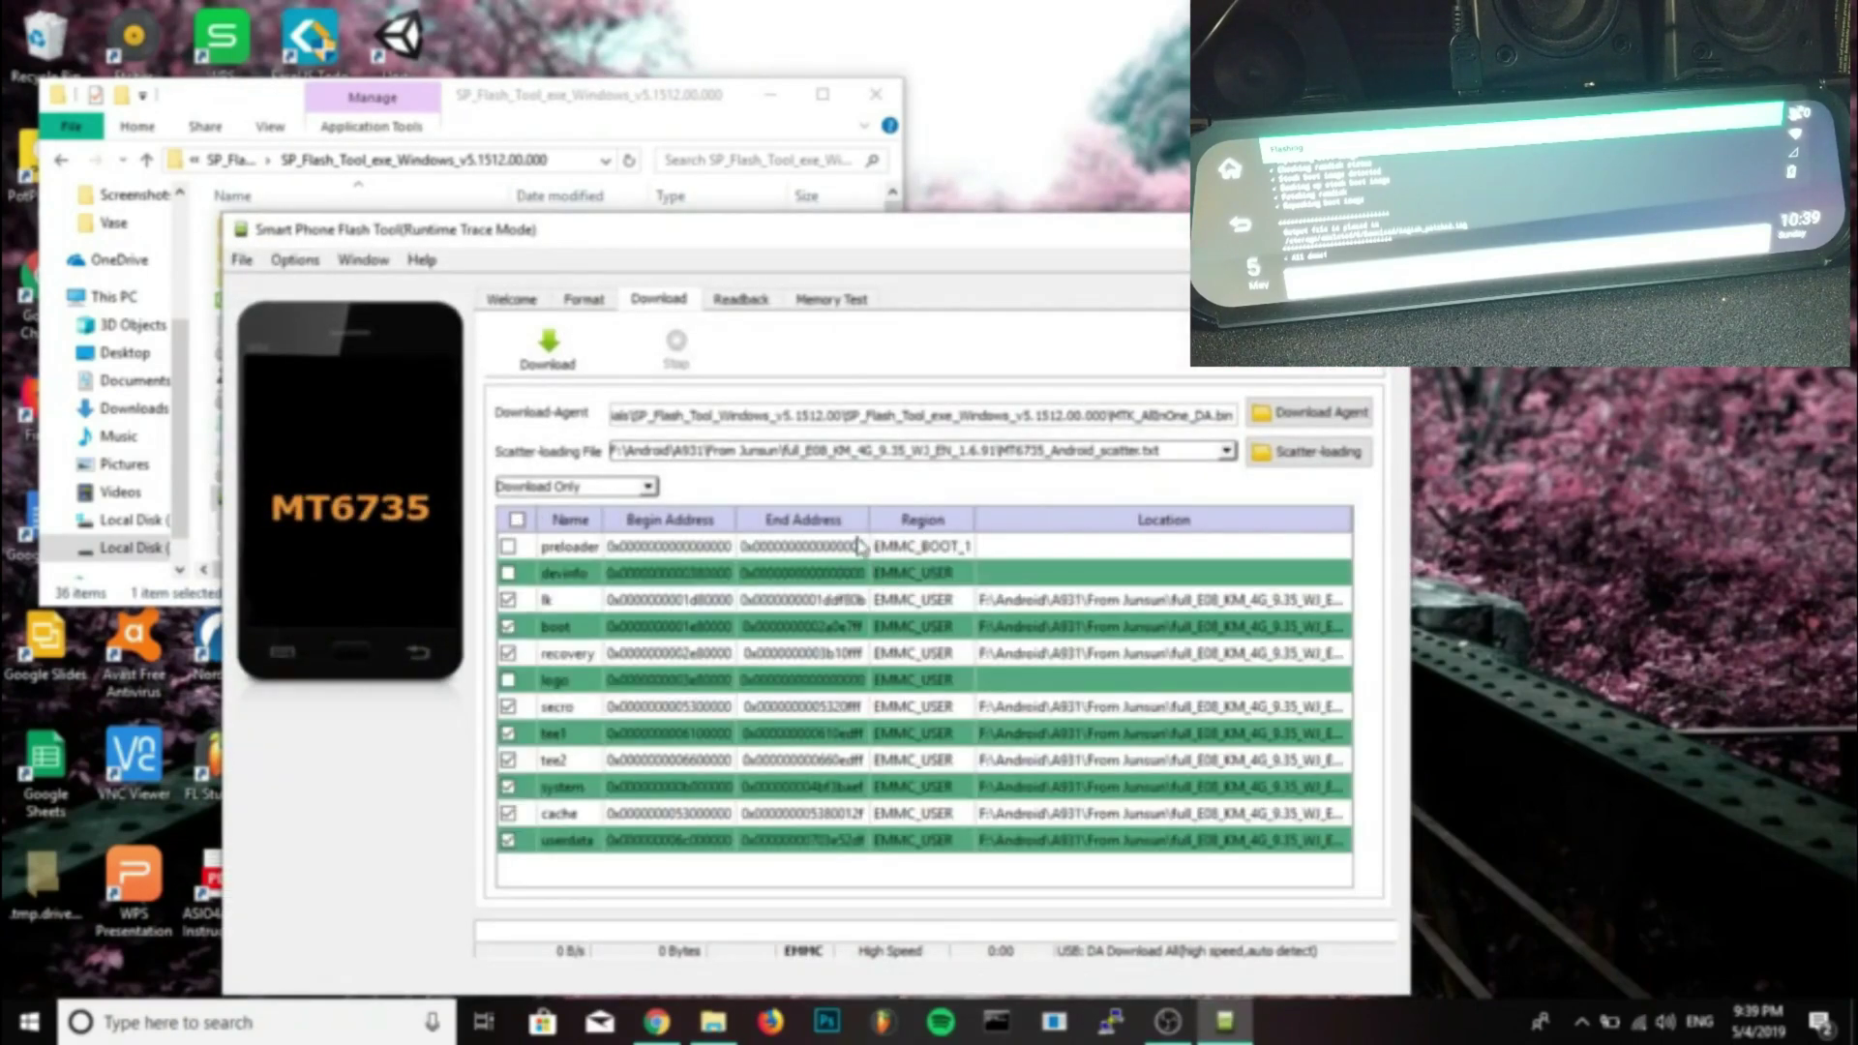
{"action": "left_click_drag", "start_coordinate": [830, 231], "coordinate": [867, 100]}
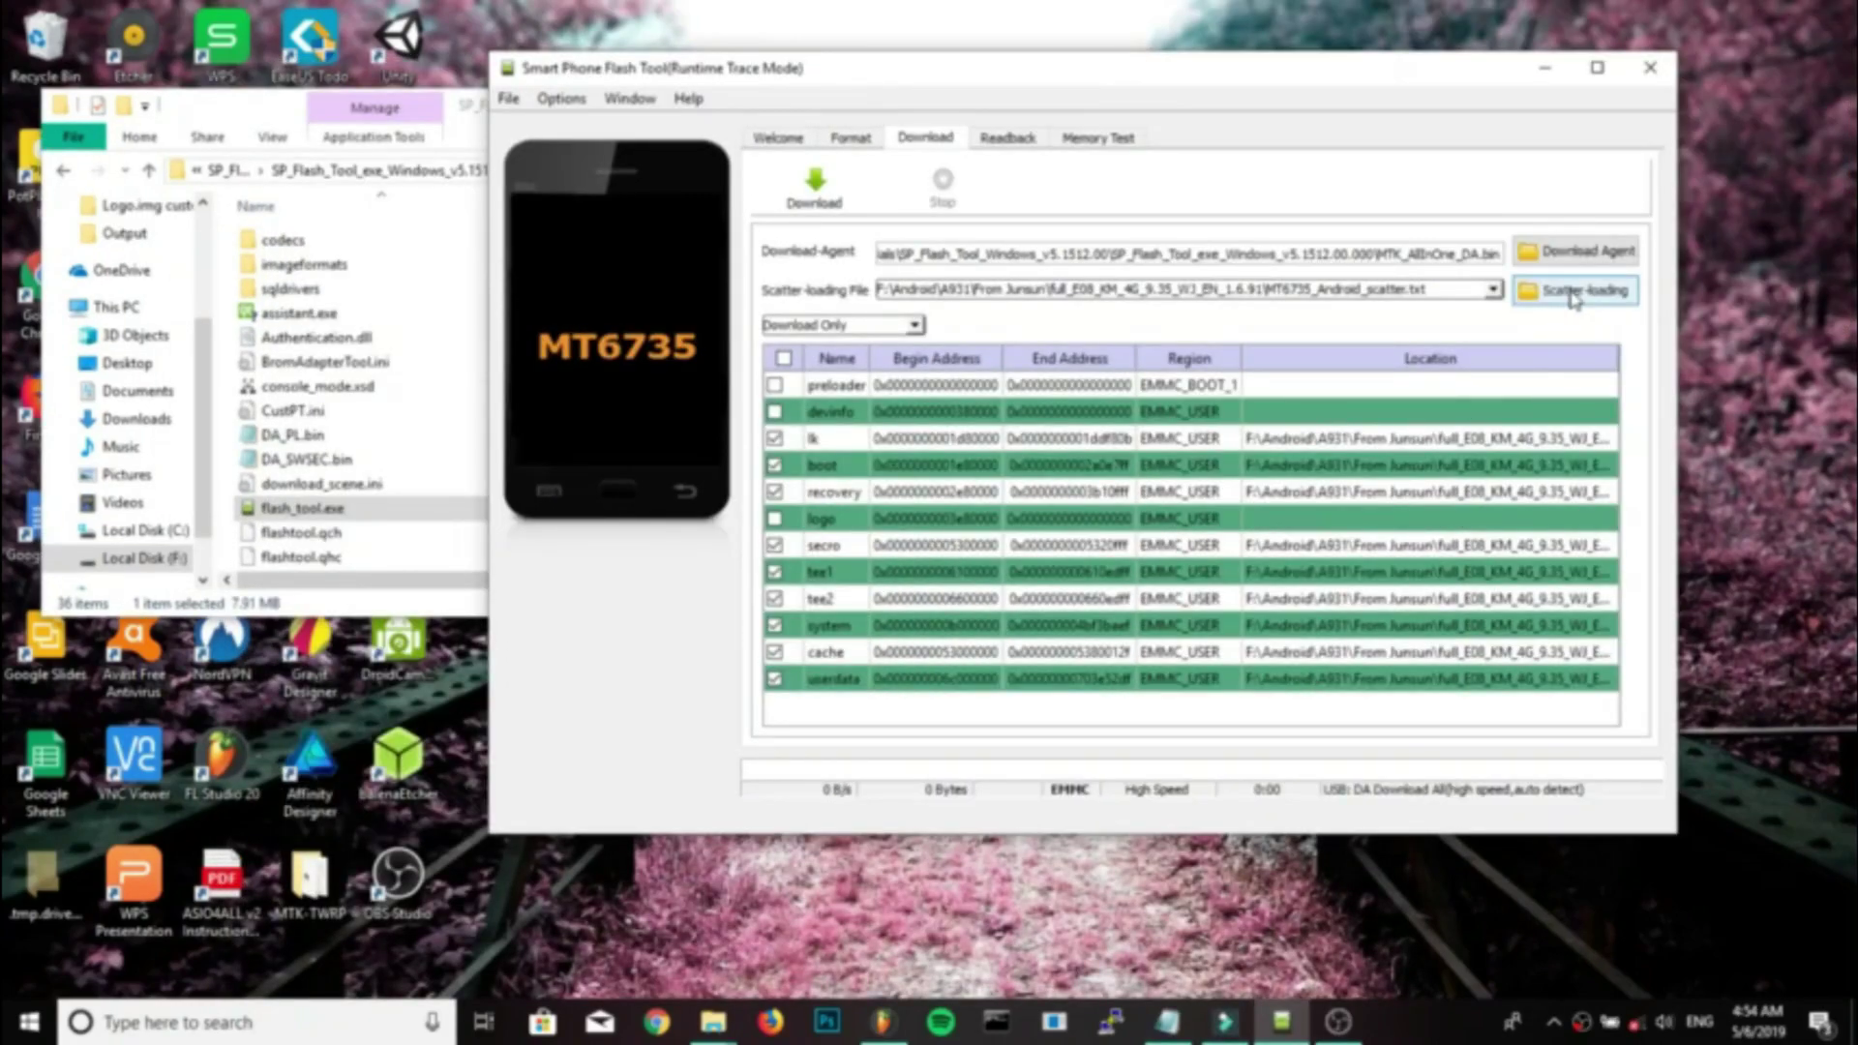
Load MT6735_Android_scatter.txt as the scatter file
{"action": "left_click", "coordinate": [1574, 292]}
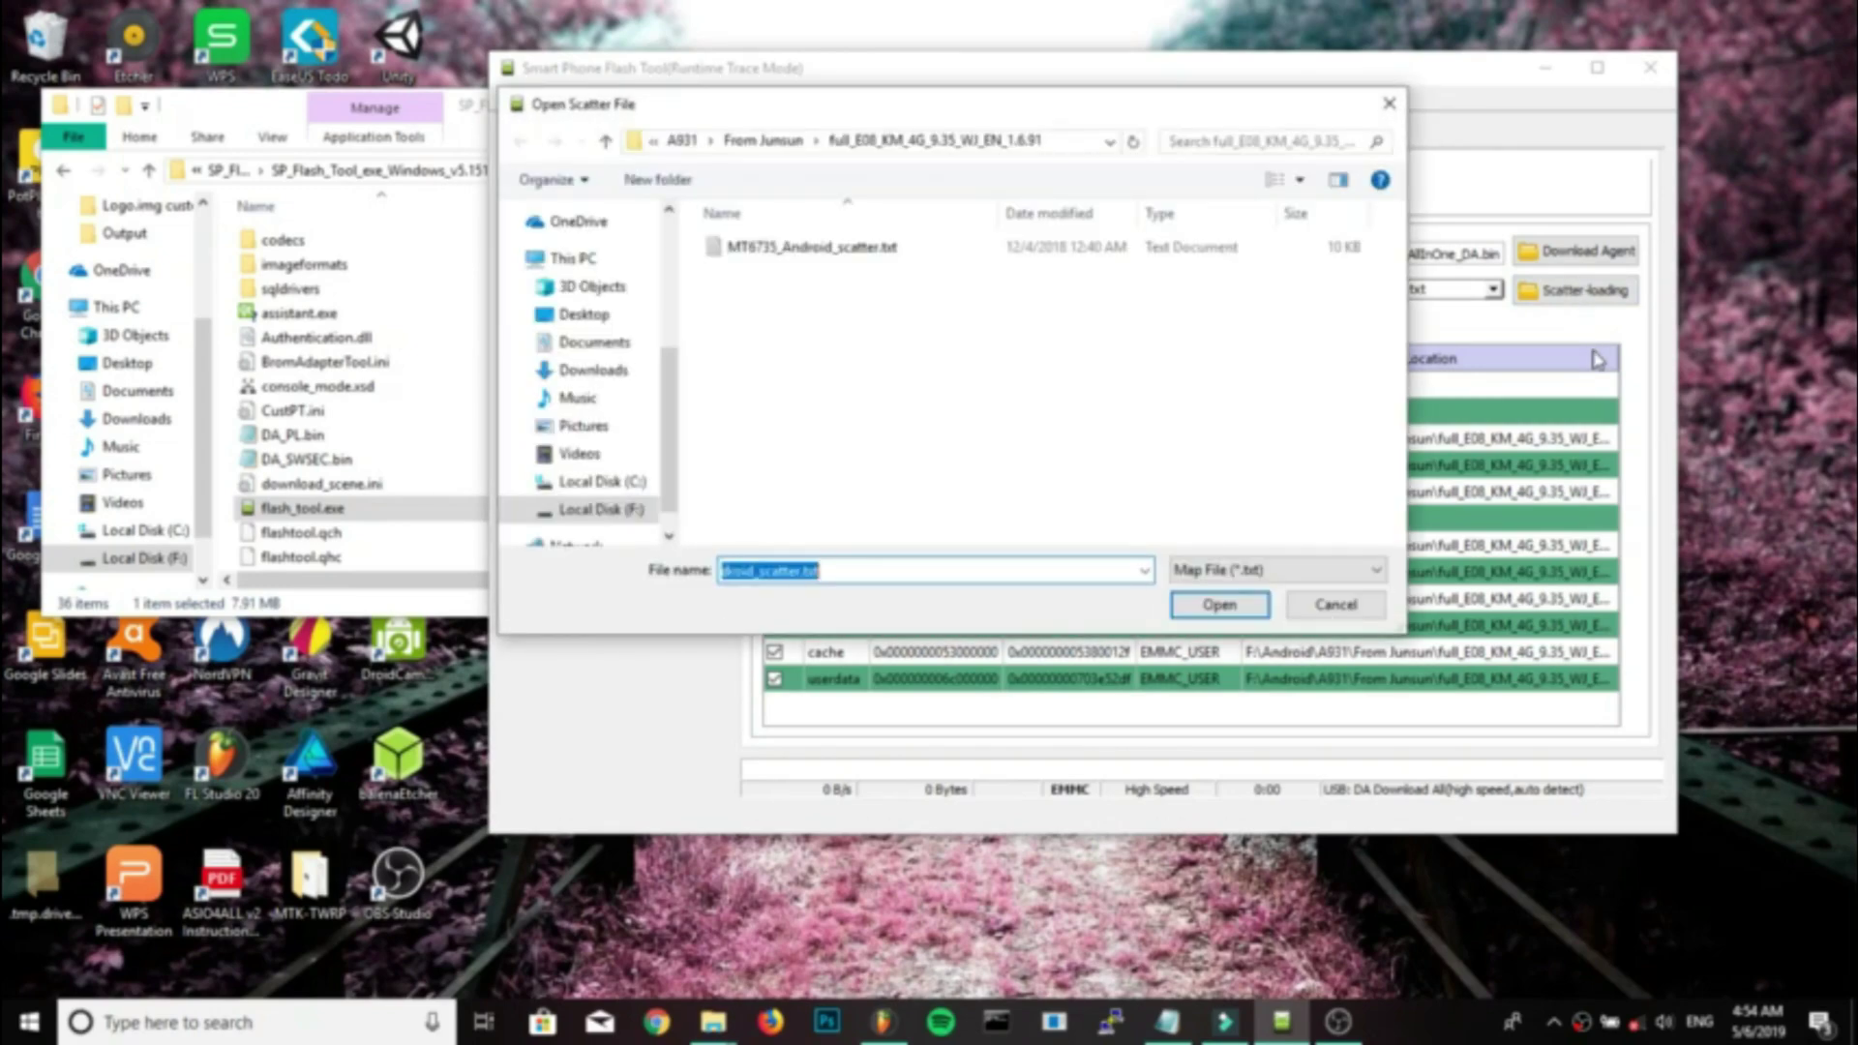
{"action": "left_click", "coordinate": [887, 251]}
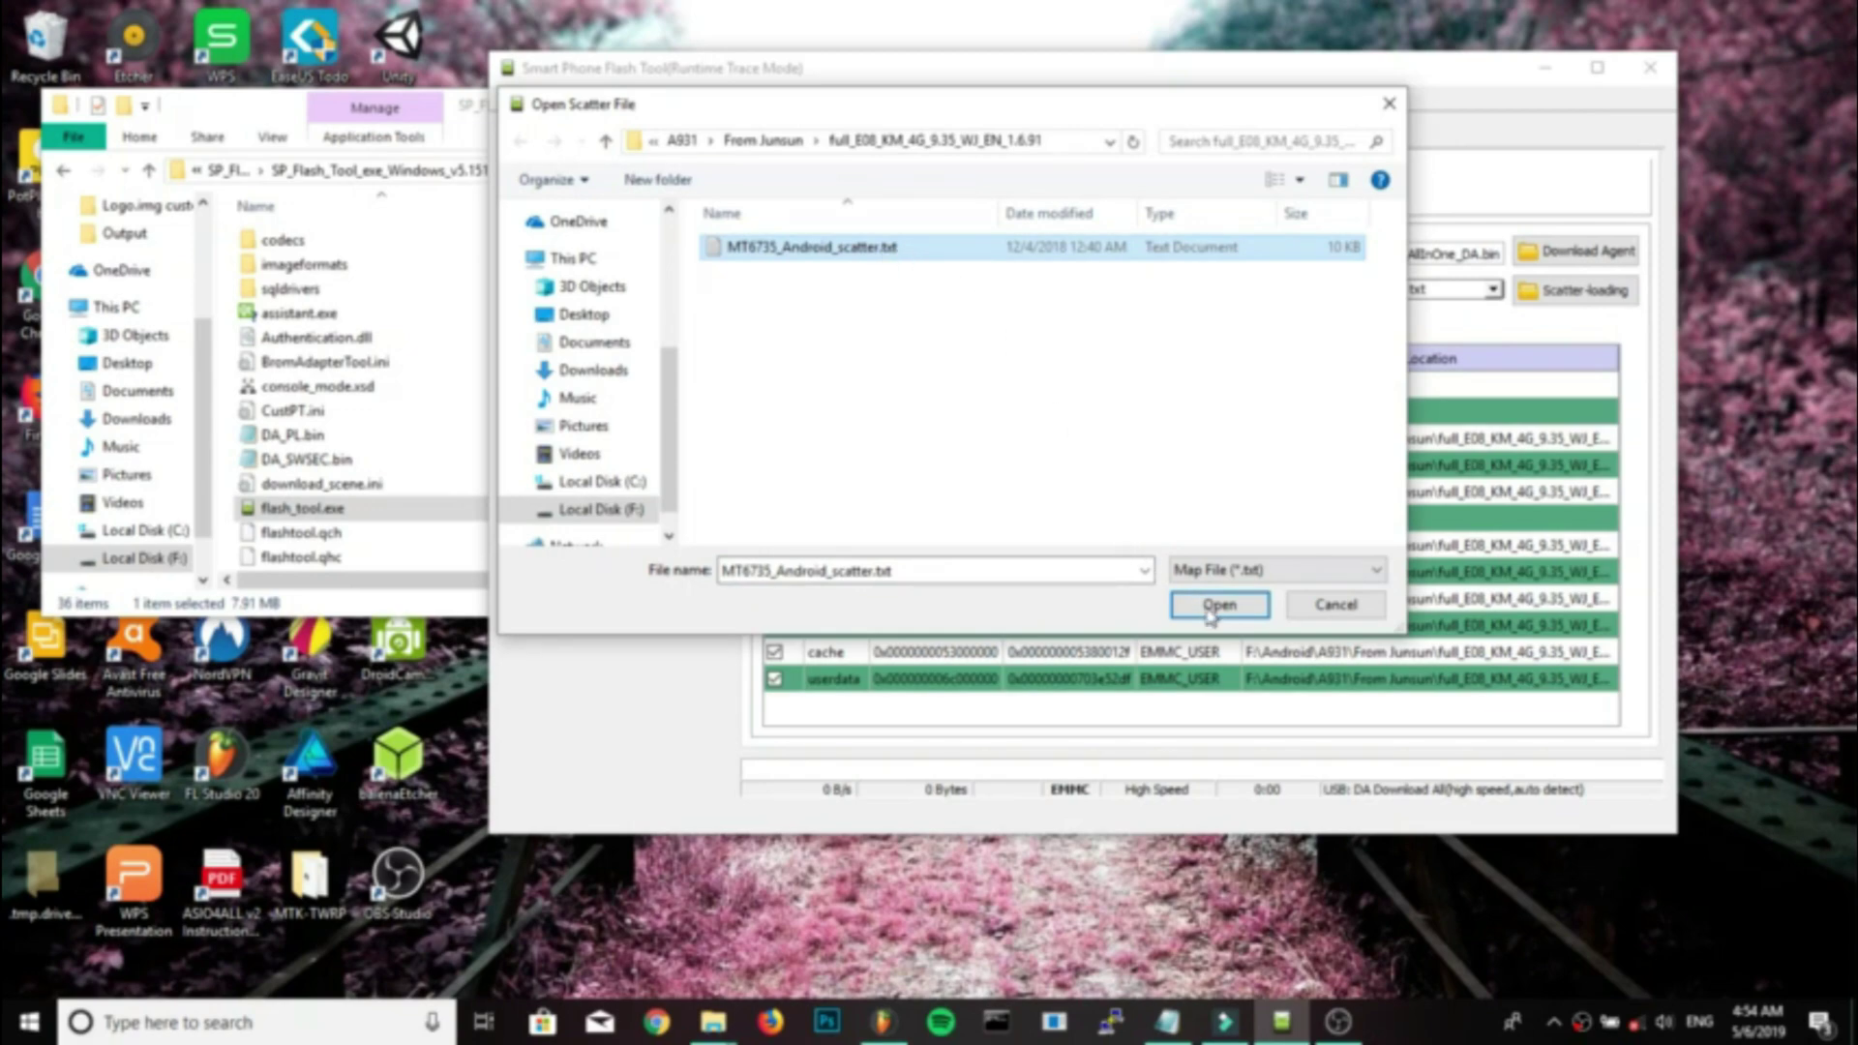
{"action": "left_click", "coordinate": [1217, 605]}
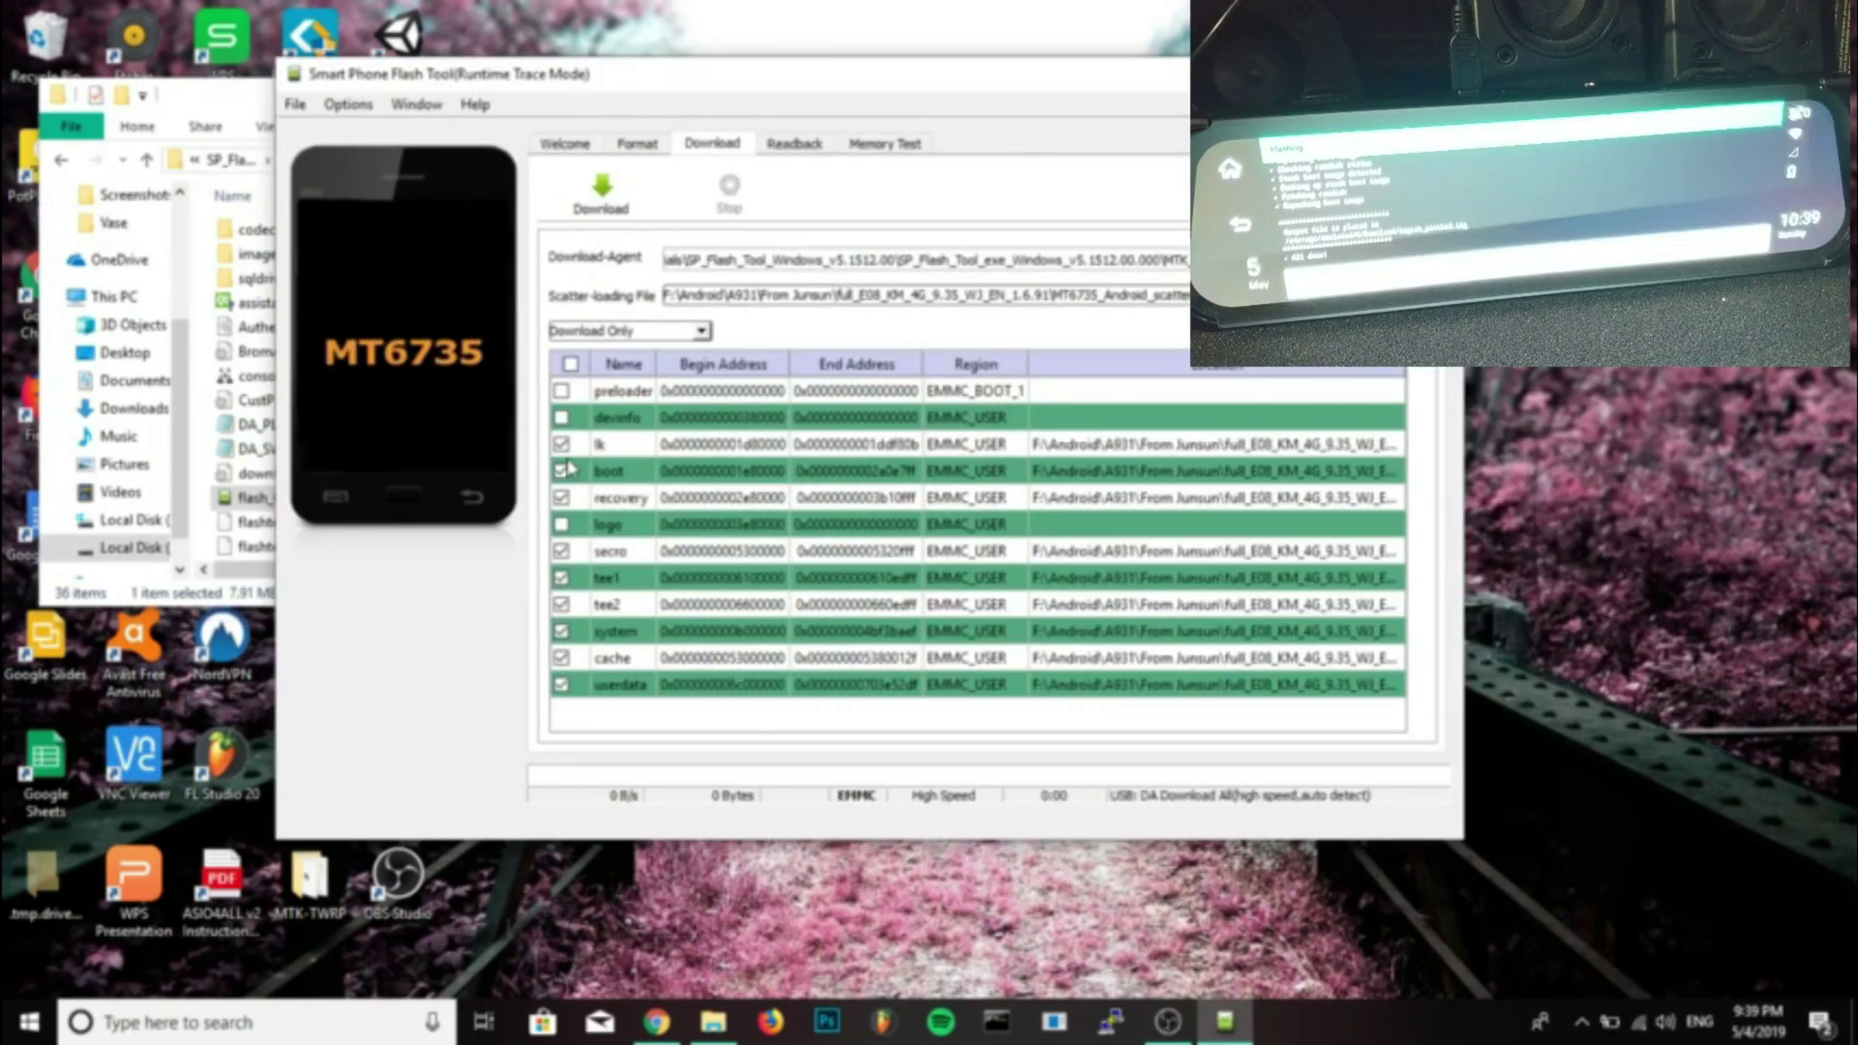
Untick all partitions and browse to JunsunTutorials for a new boot image
{"action": "left_click", "coordinate": [569, 364]}
{"action": "left_click", "coordinate": [569, 364]}
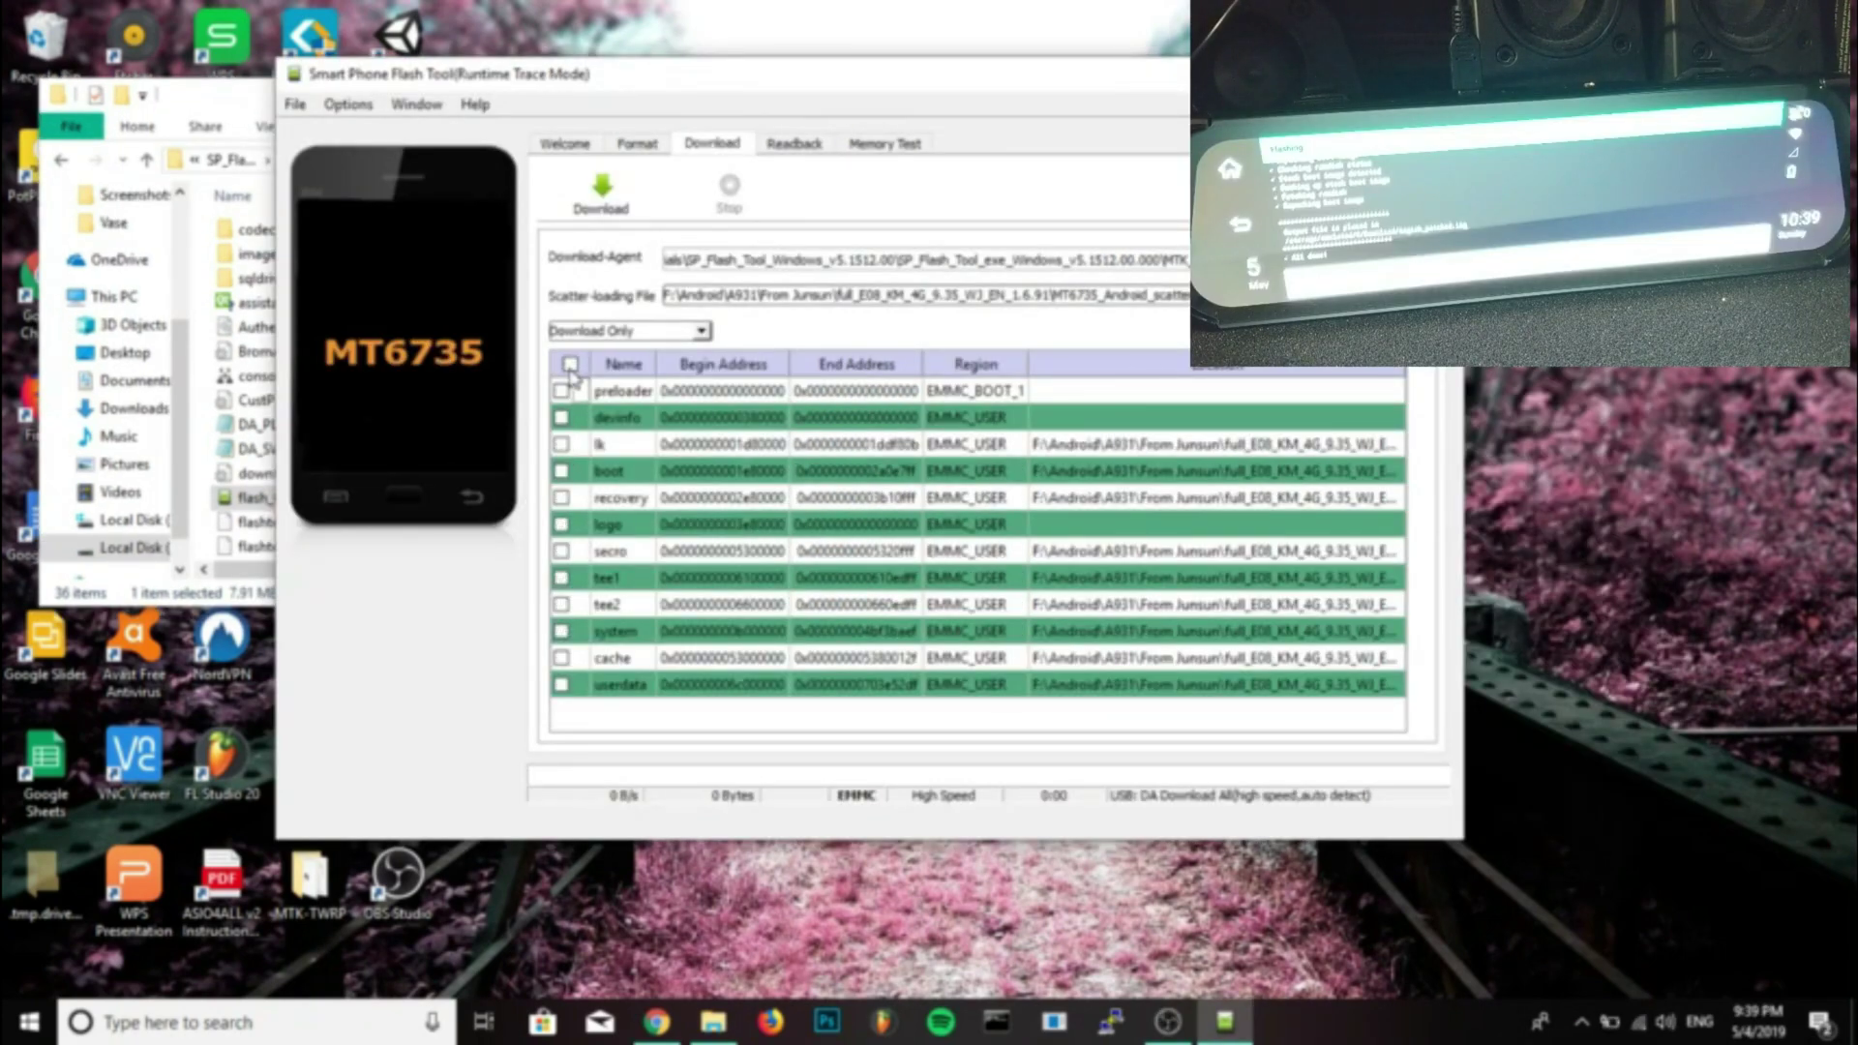
{"action": "left_click", "coordinate": [1108, 479]}
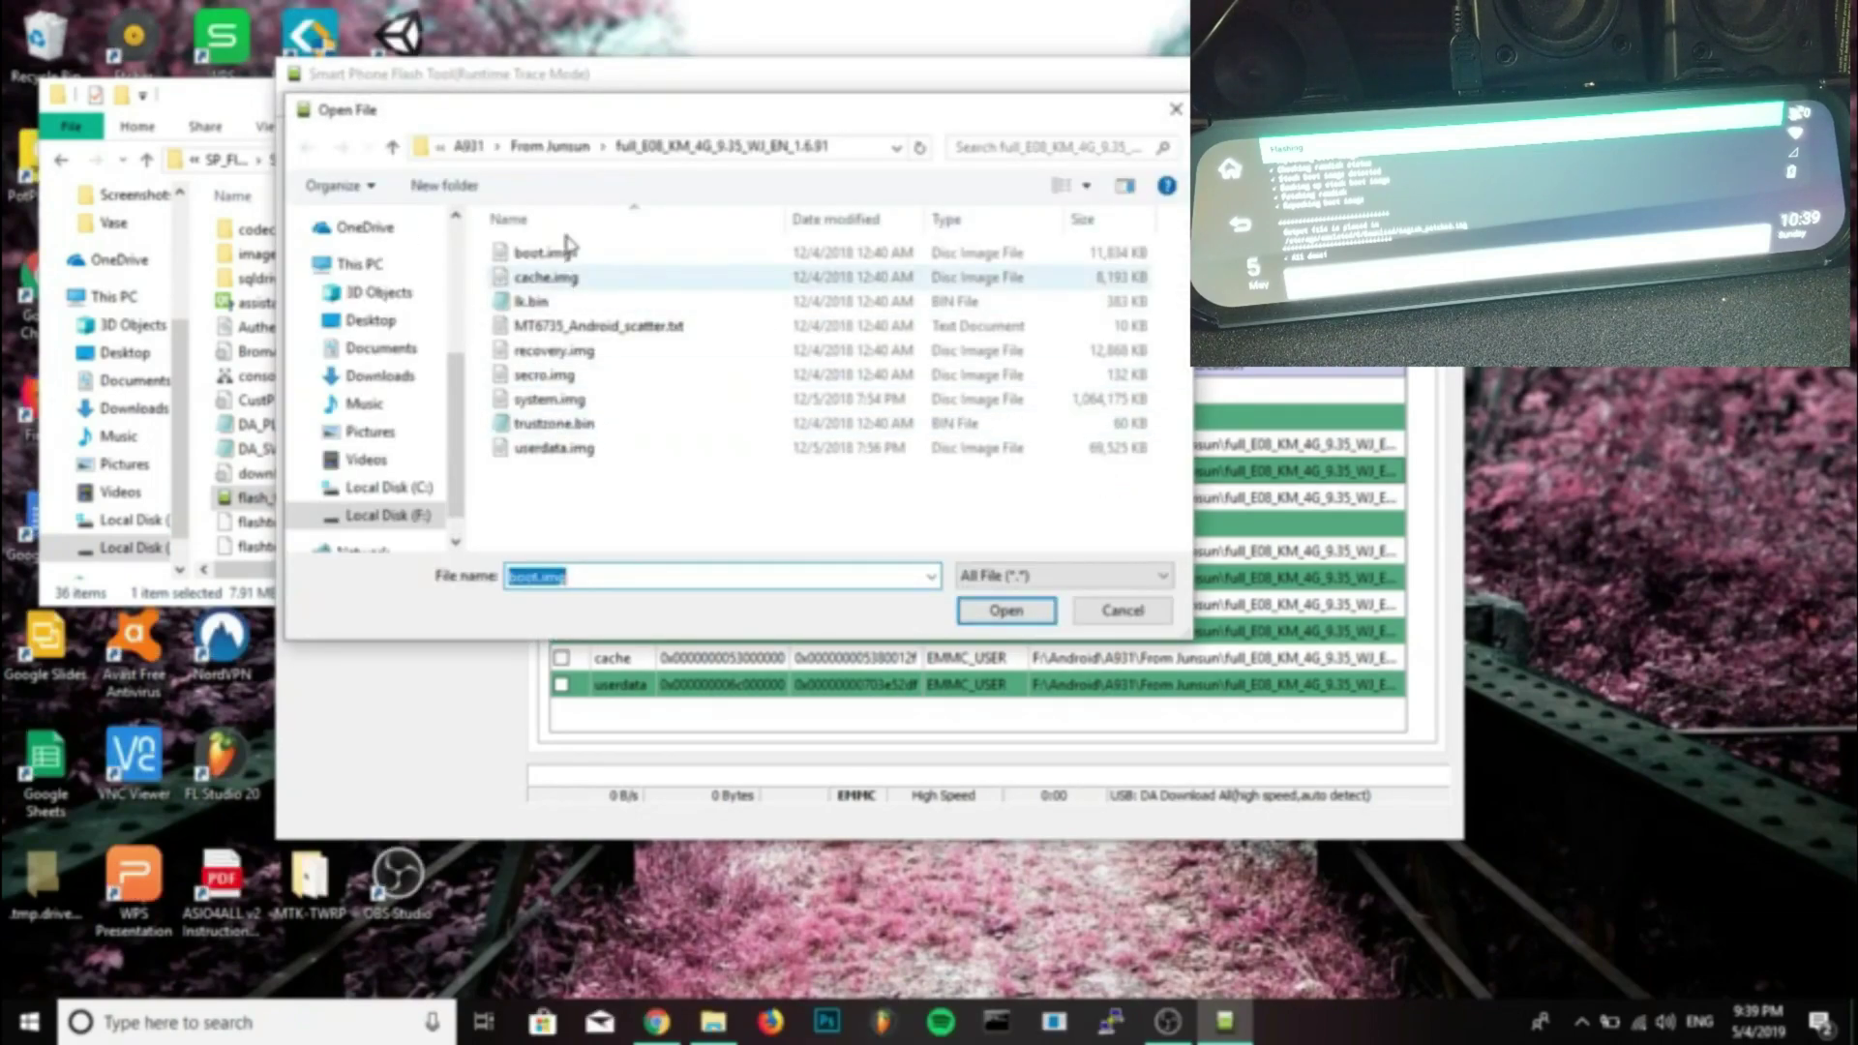
{"action": "left_click", "coordinate": [548, 146]}
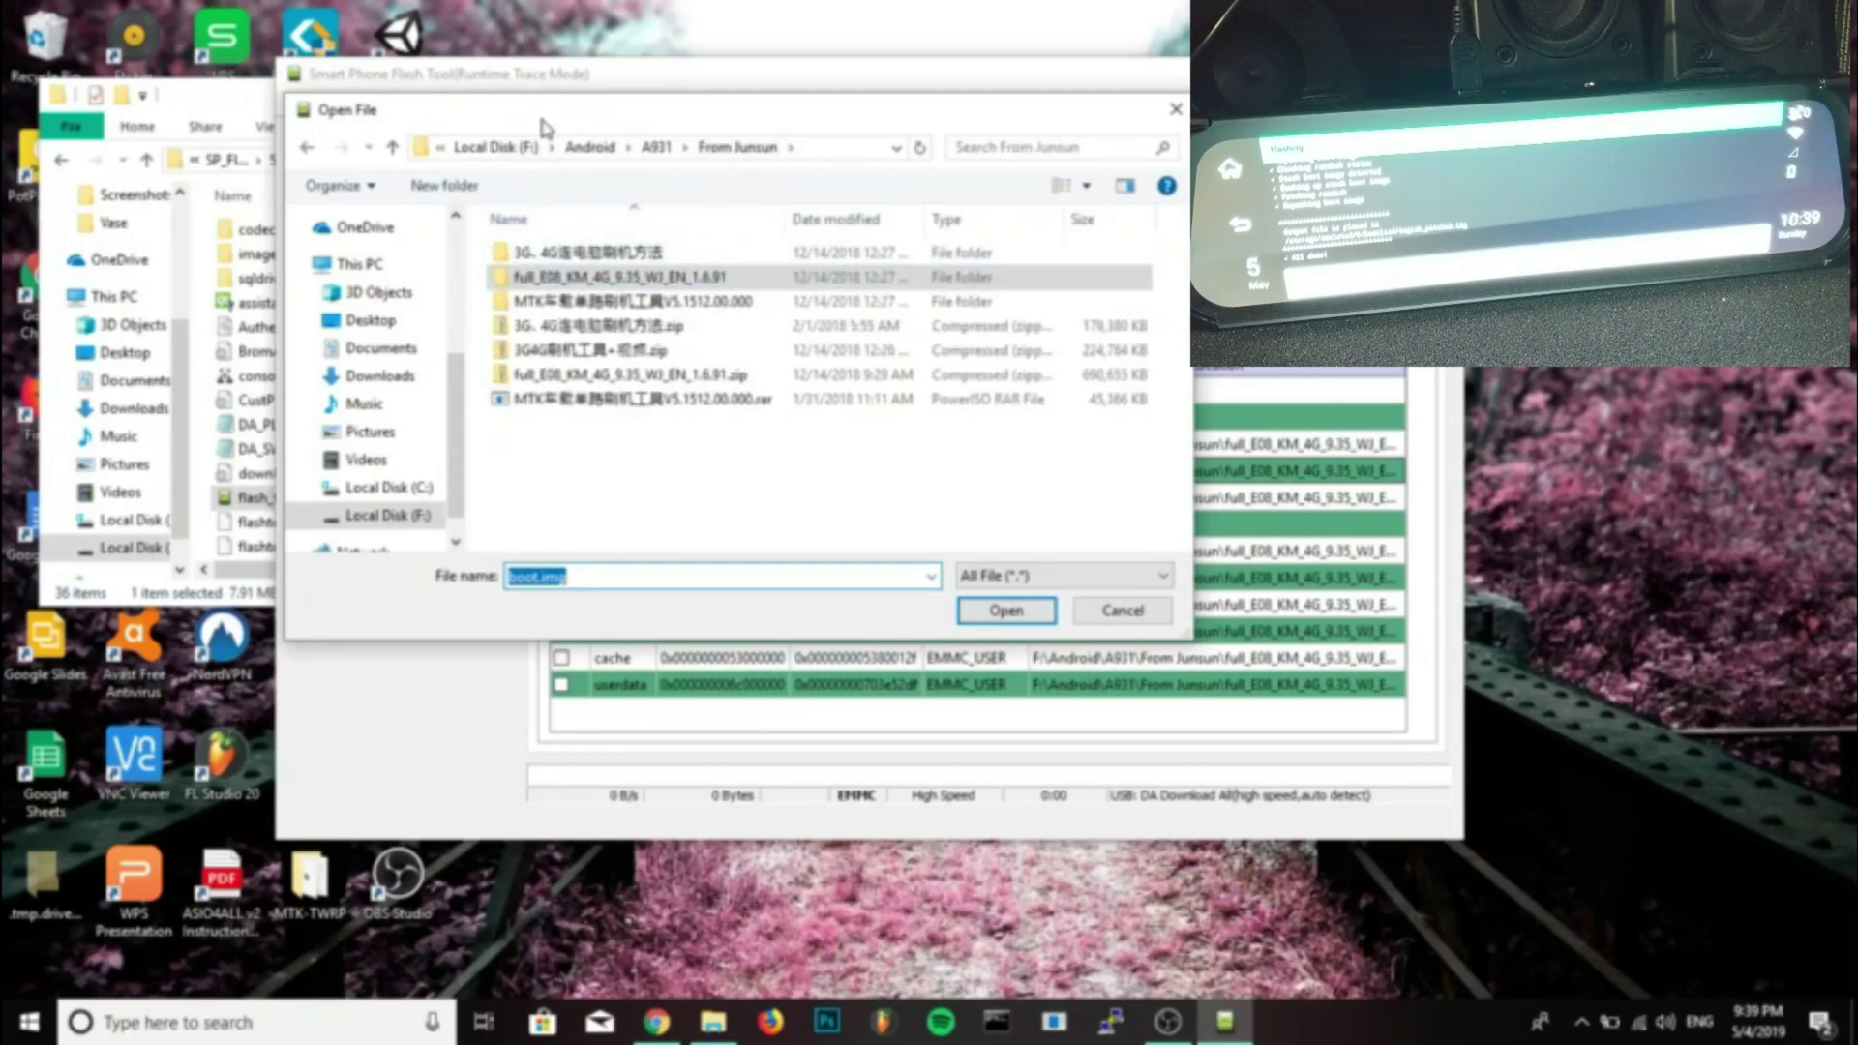
{"action": "left_click", "coordinate": [656, 147]}
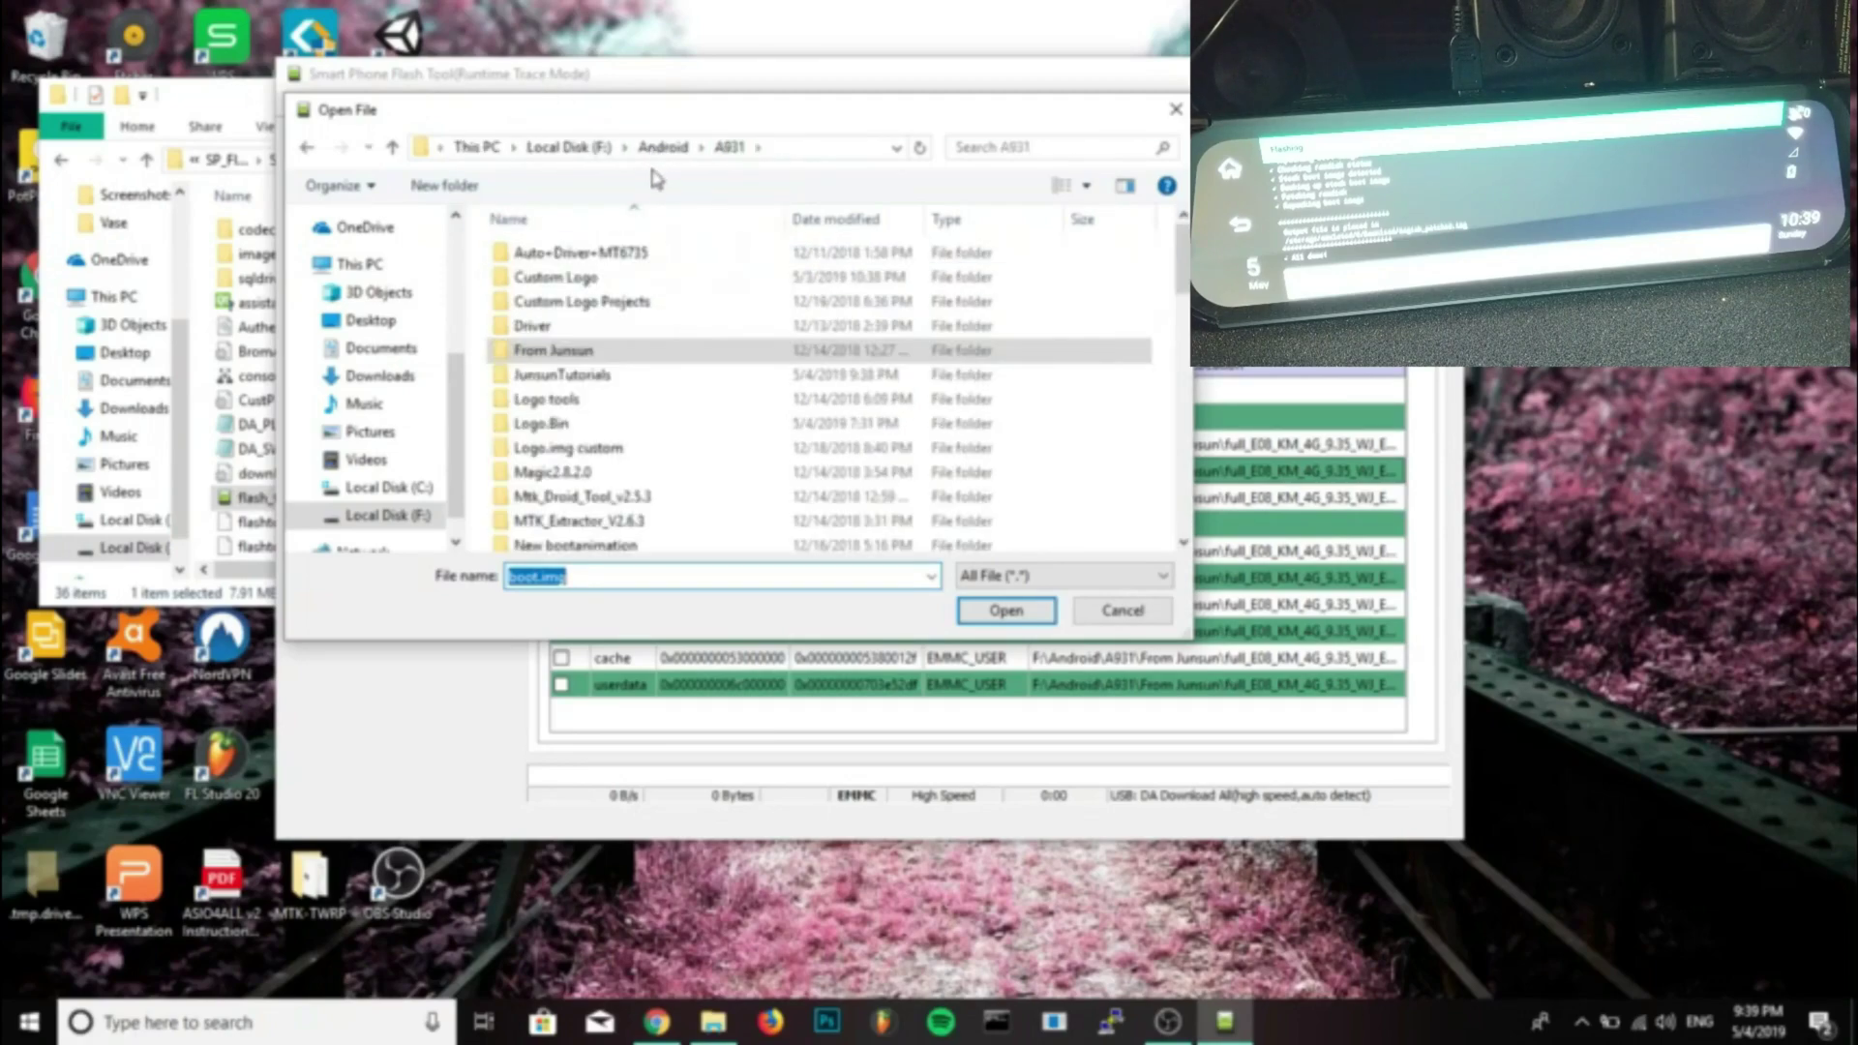
{"action": "double_click", "coordinate": [573, 373]}
{"action": "left_click", "coordinate": [576, 358]}
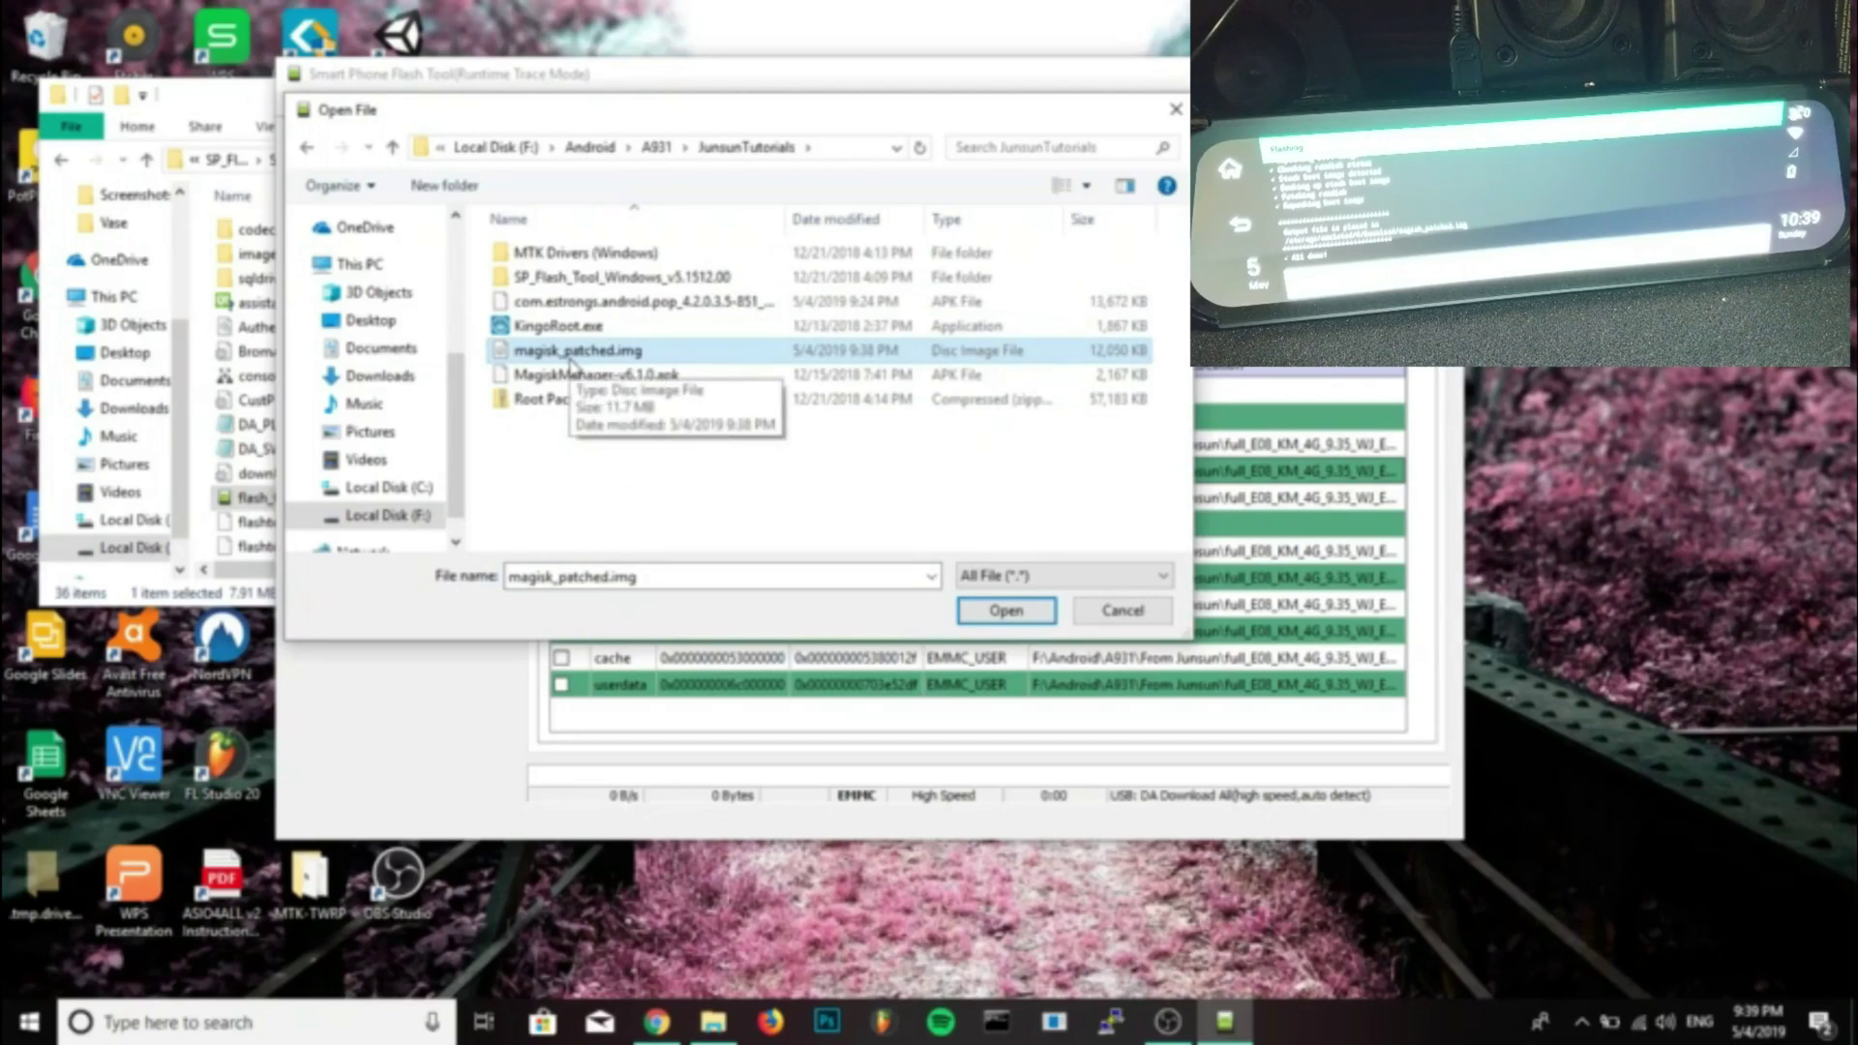
Rename magisk_patched.img to boot_patched.img and load it for the boot partition
{"action": "right_click", "coordinate": [569, 362]}
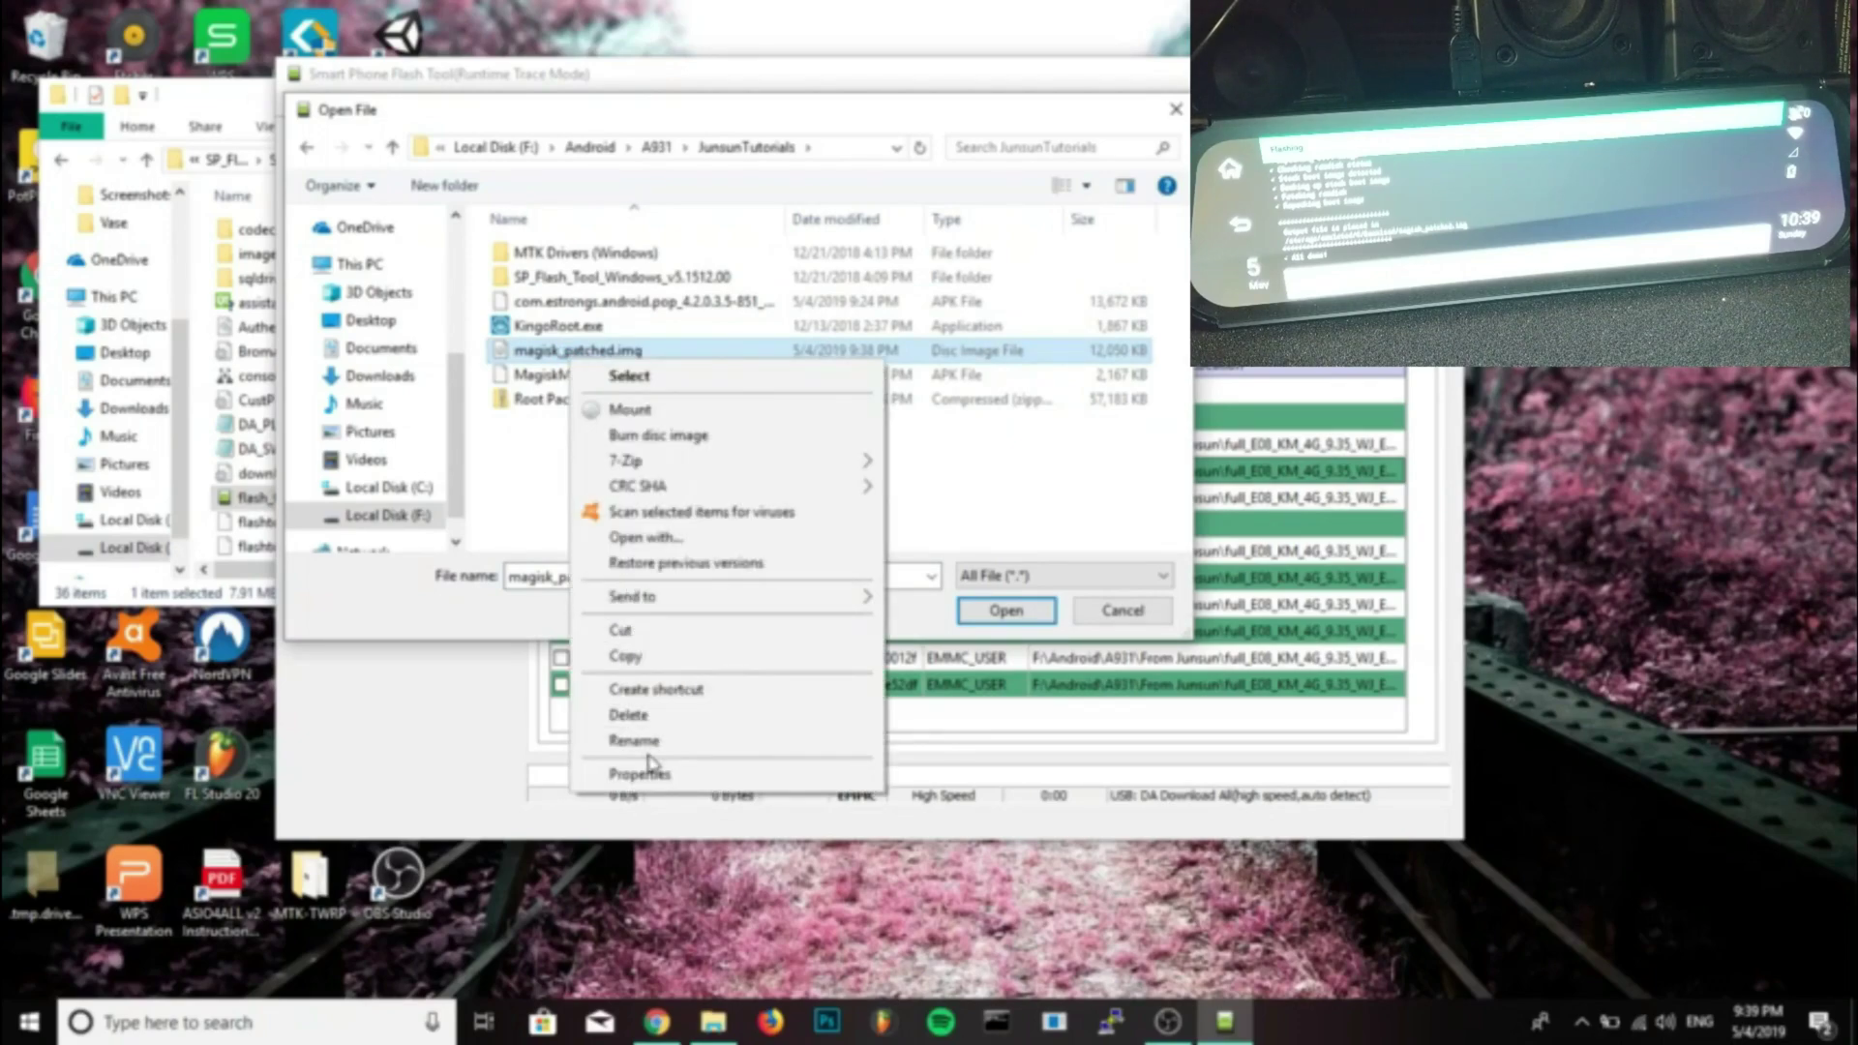
{"action": "left_click", "coordinate": [647, 742]}
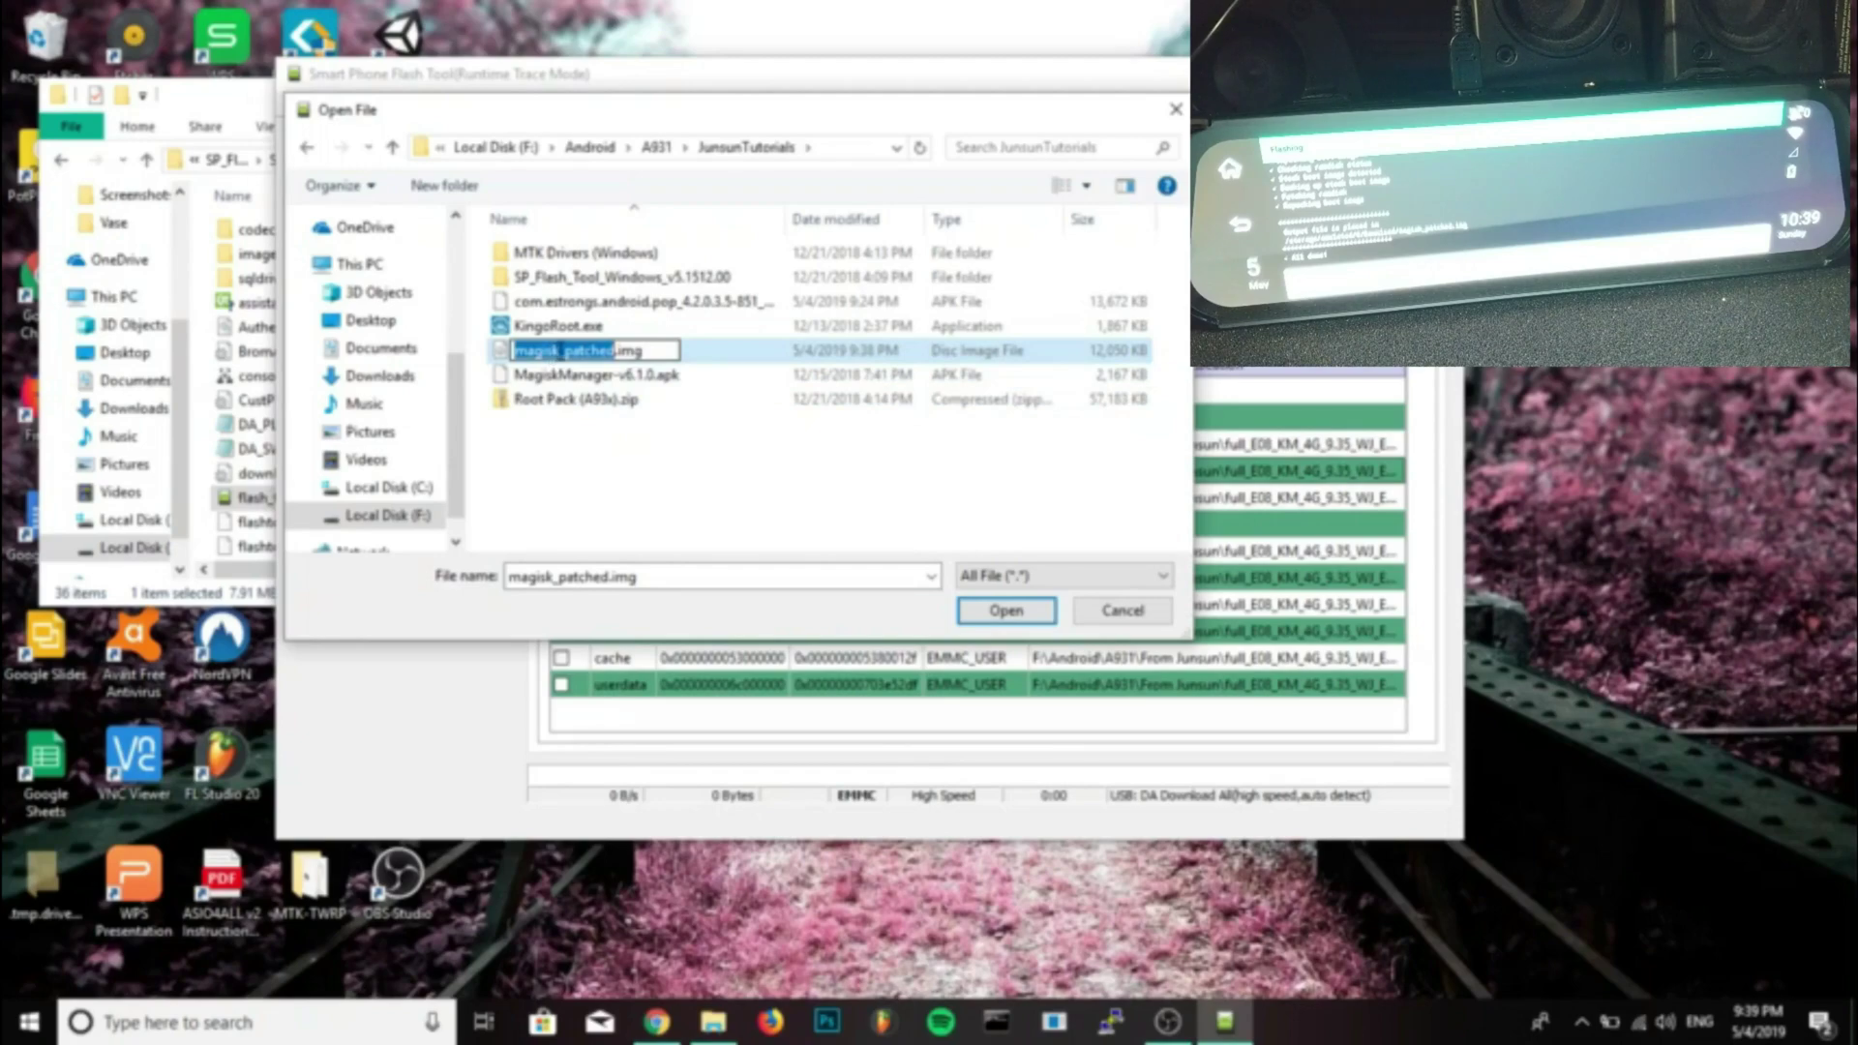
{"action": "left_click_drag", "start_coordinate": [558, 355], "coordinate": [484, 358]}
{"action": "type", "text": "boot"}
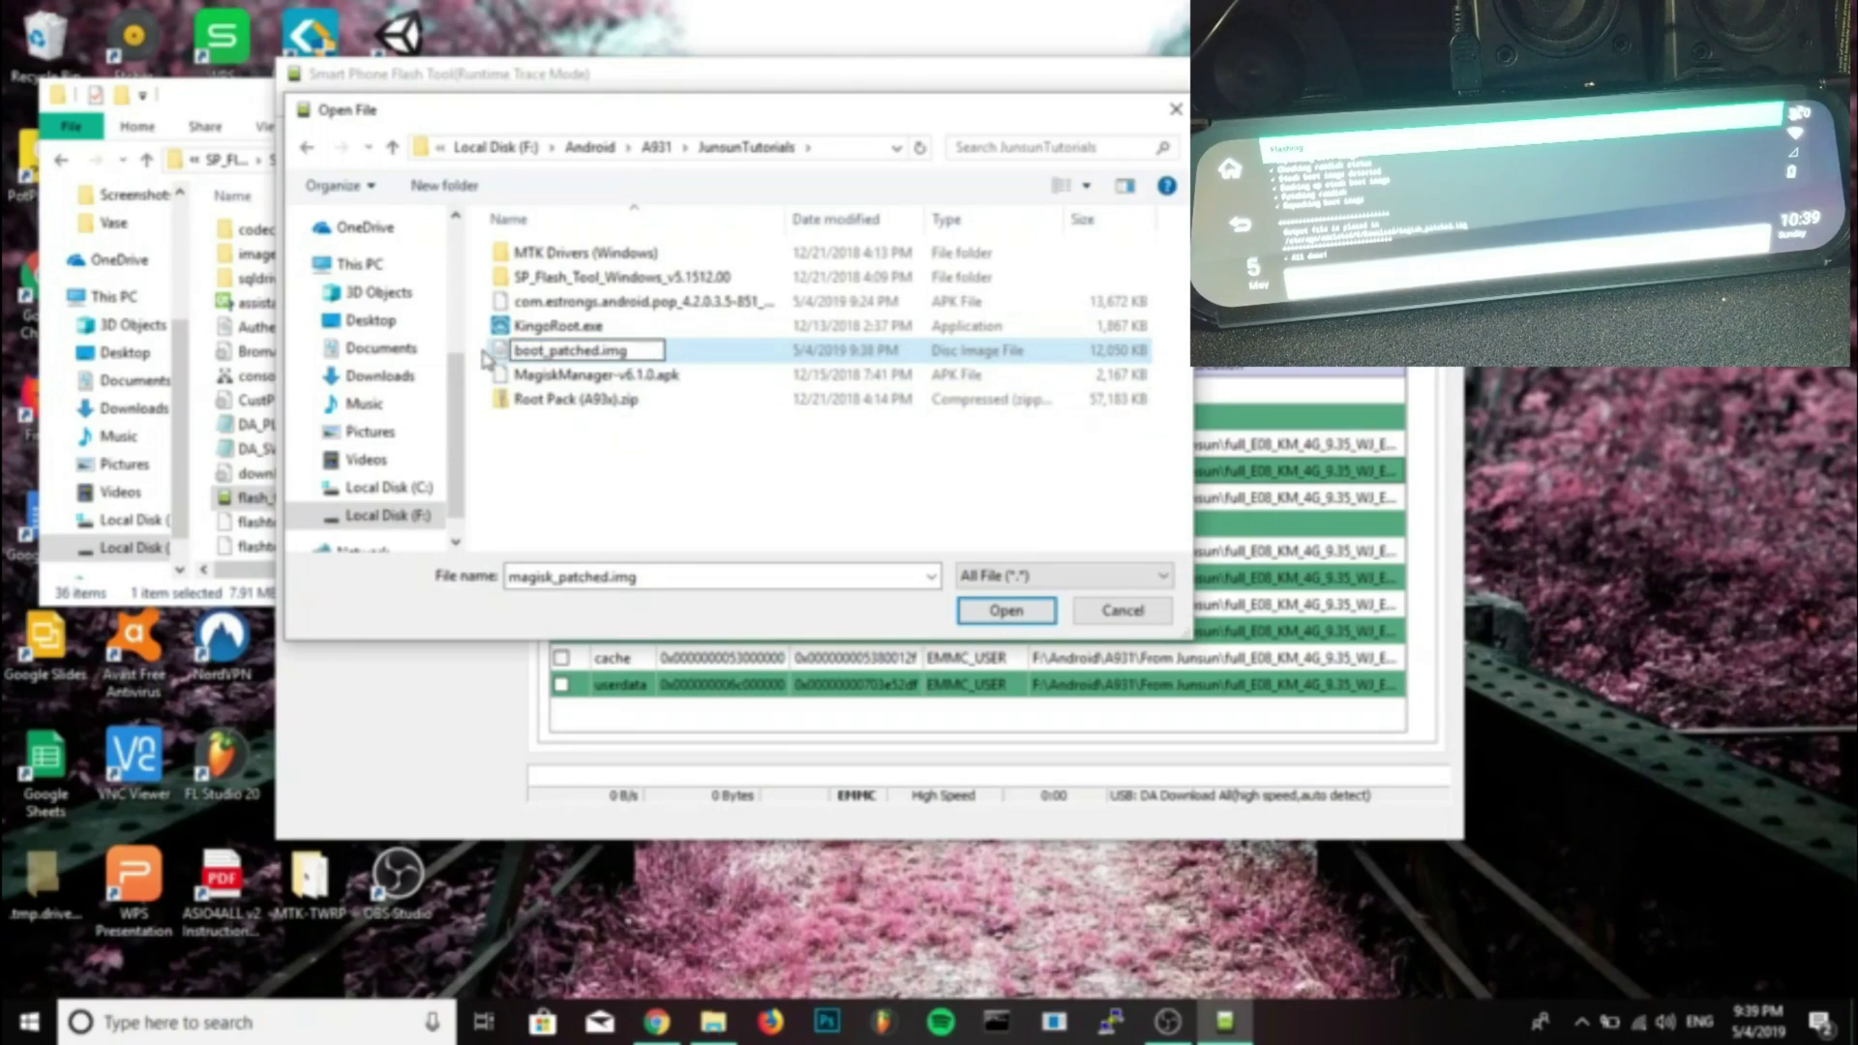
{"action": "key", "text": "Return"}
{"action": "left_click", "coordinate": [630, 305]}
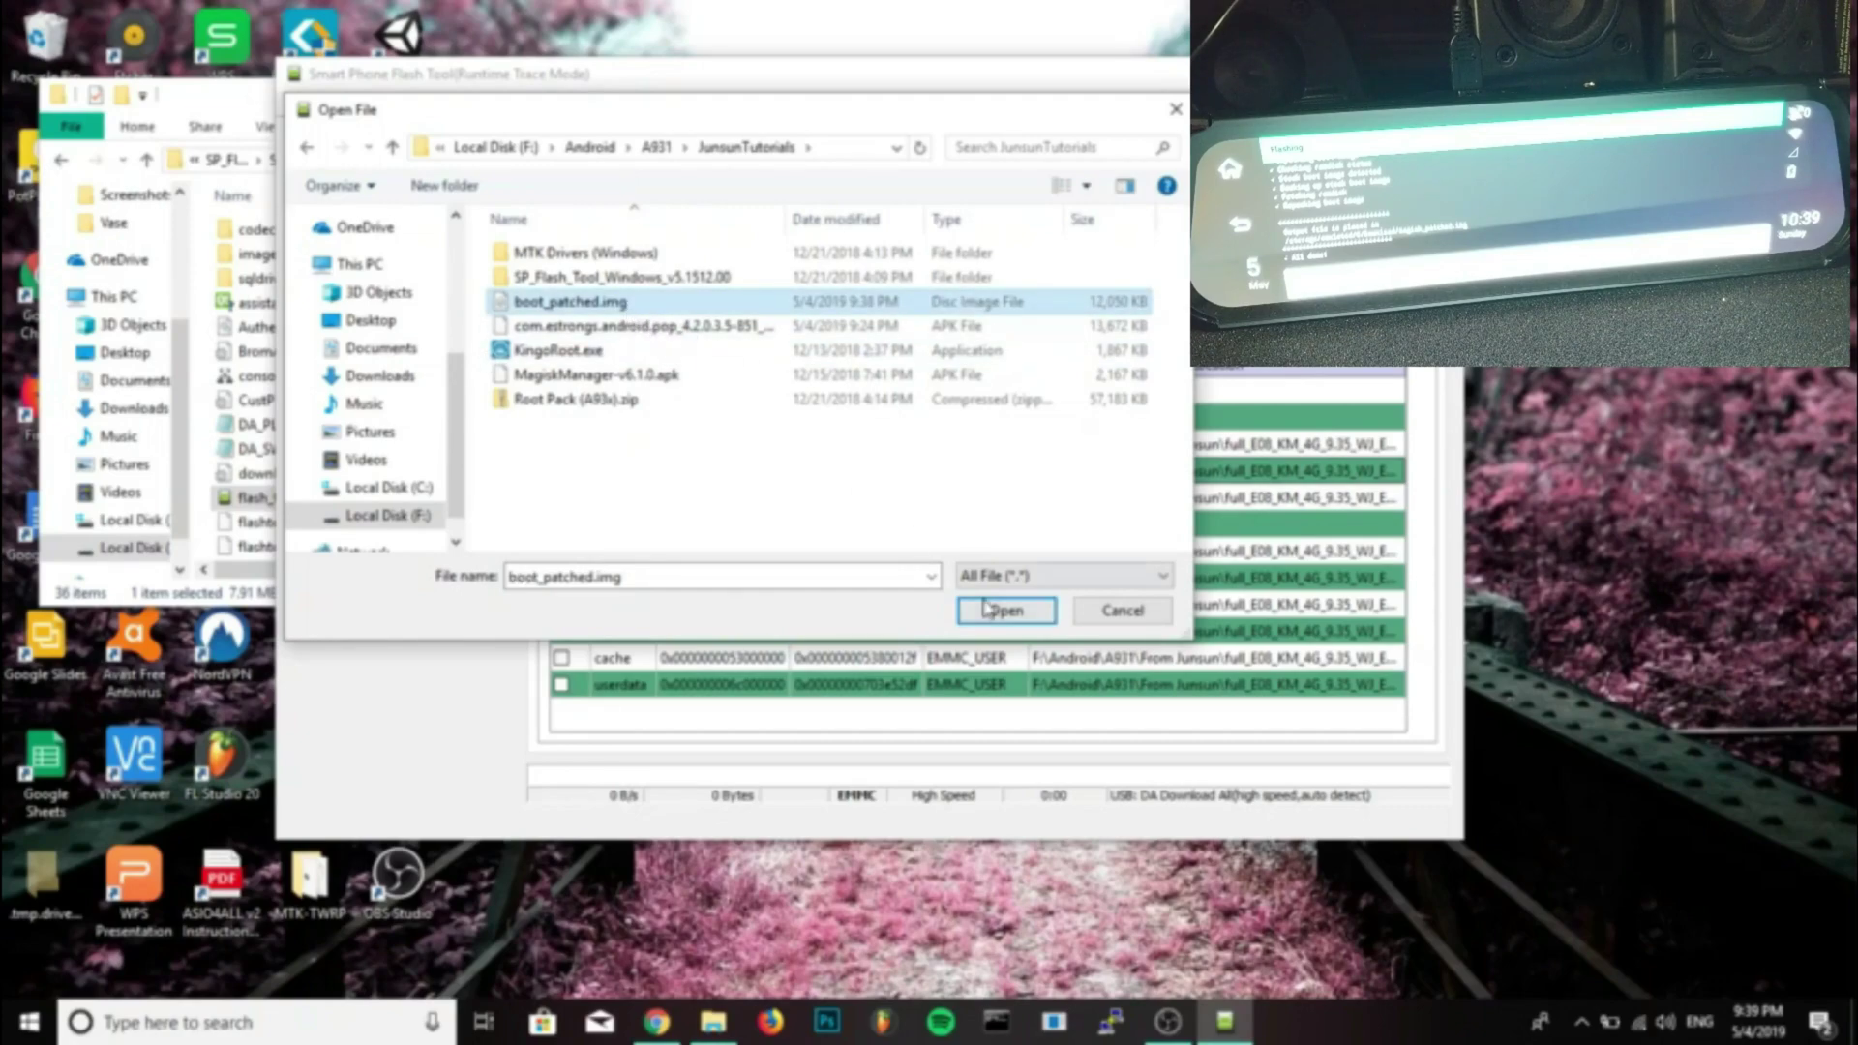
{"action": "left_click", "coordinate": [988, 609]}
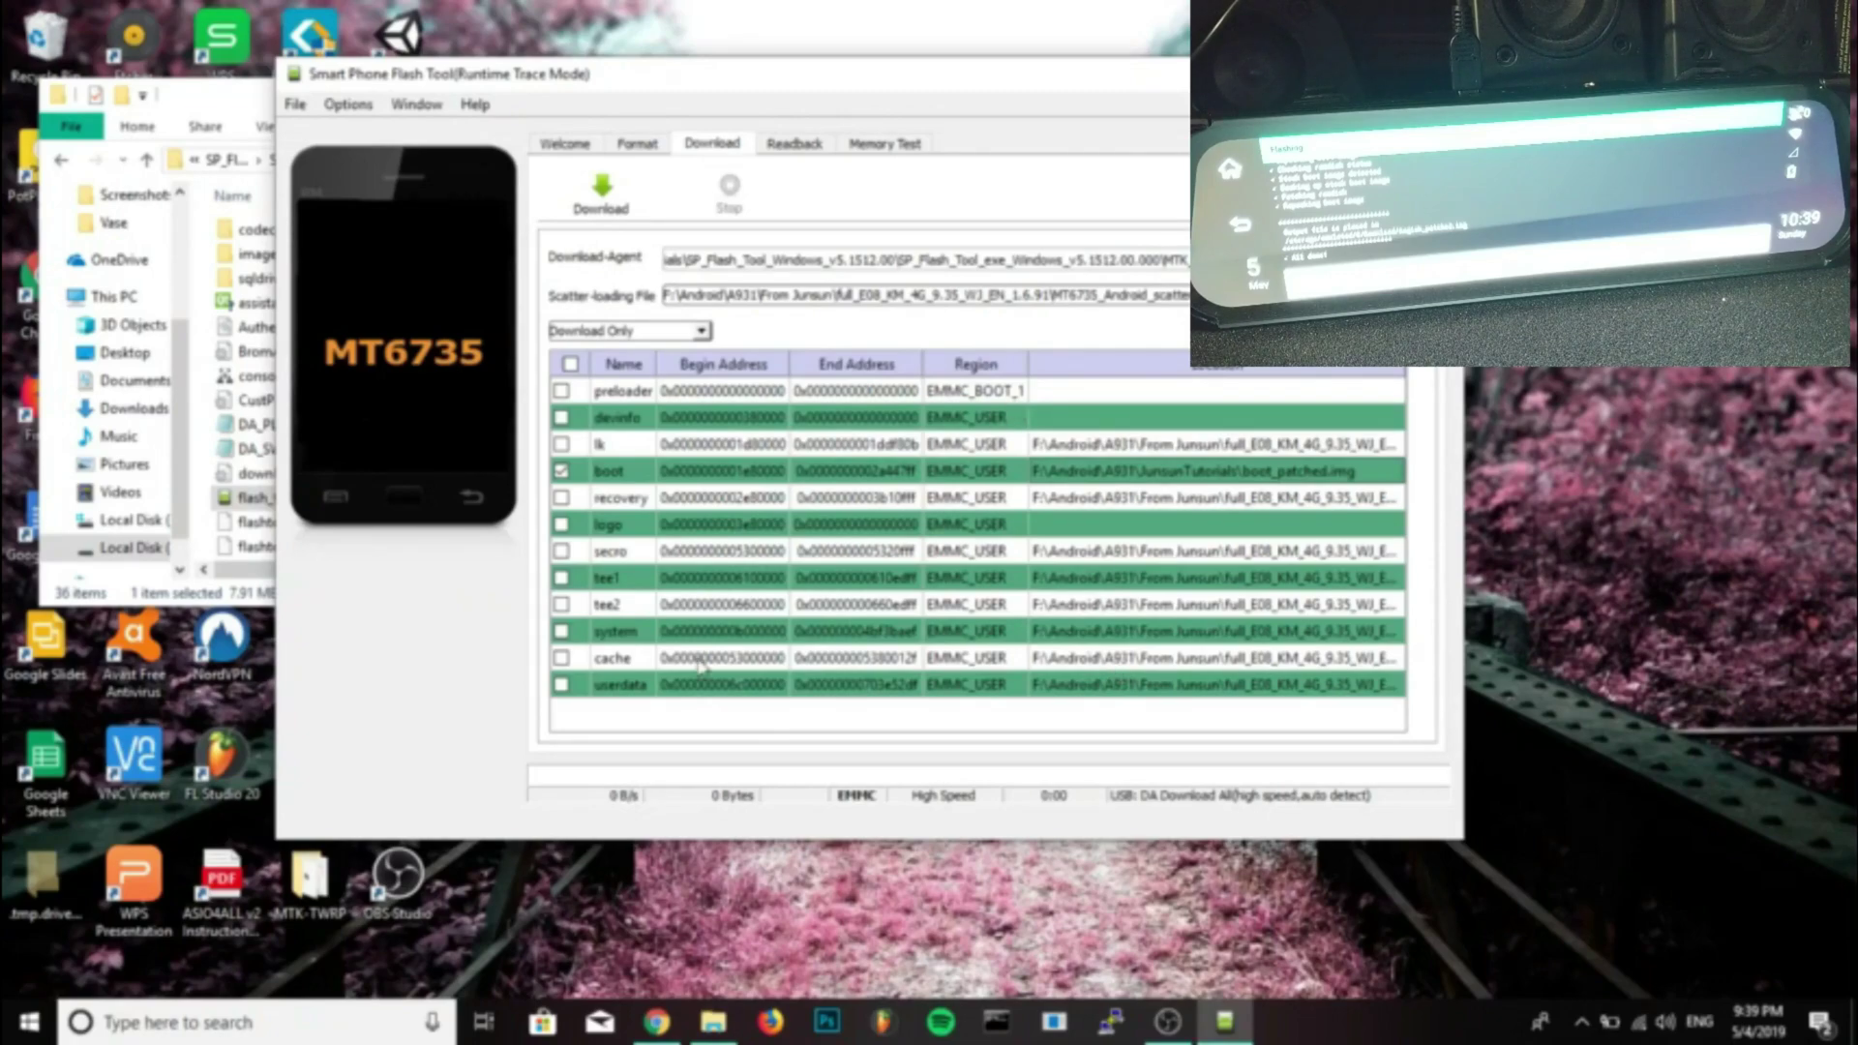
Flash boot_patched.img to the mirror's boot partition and wait for Download Ok at 100%
{"action": "left_click", "coordinate": [601, 190]}
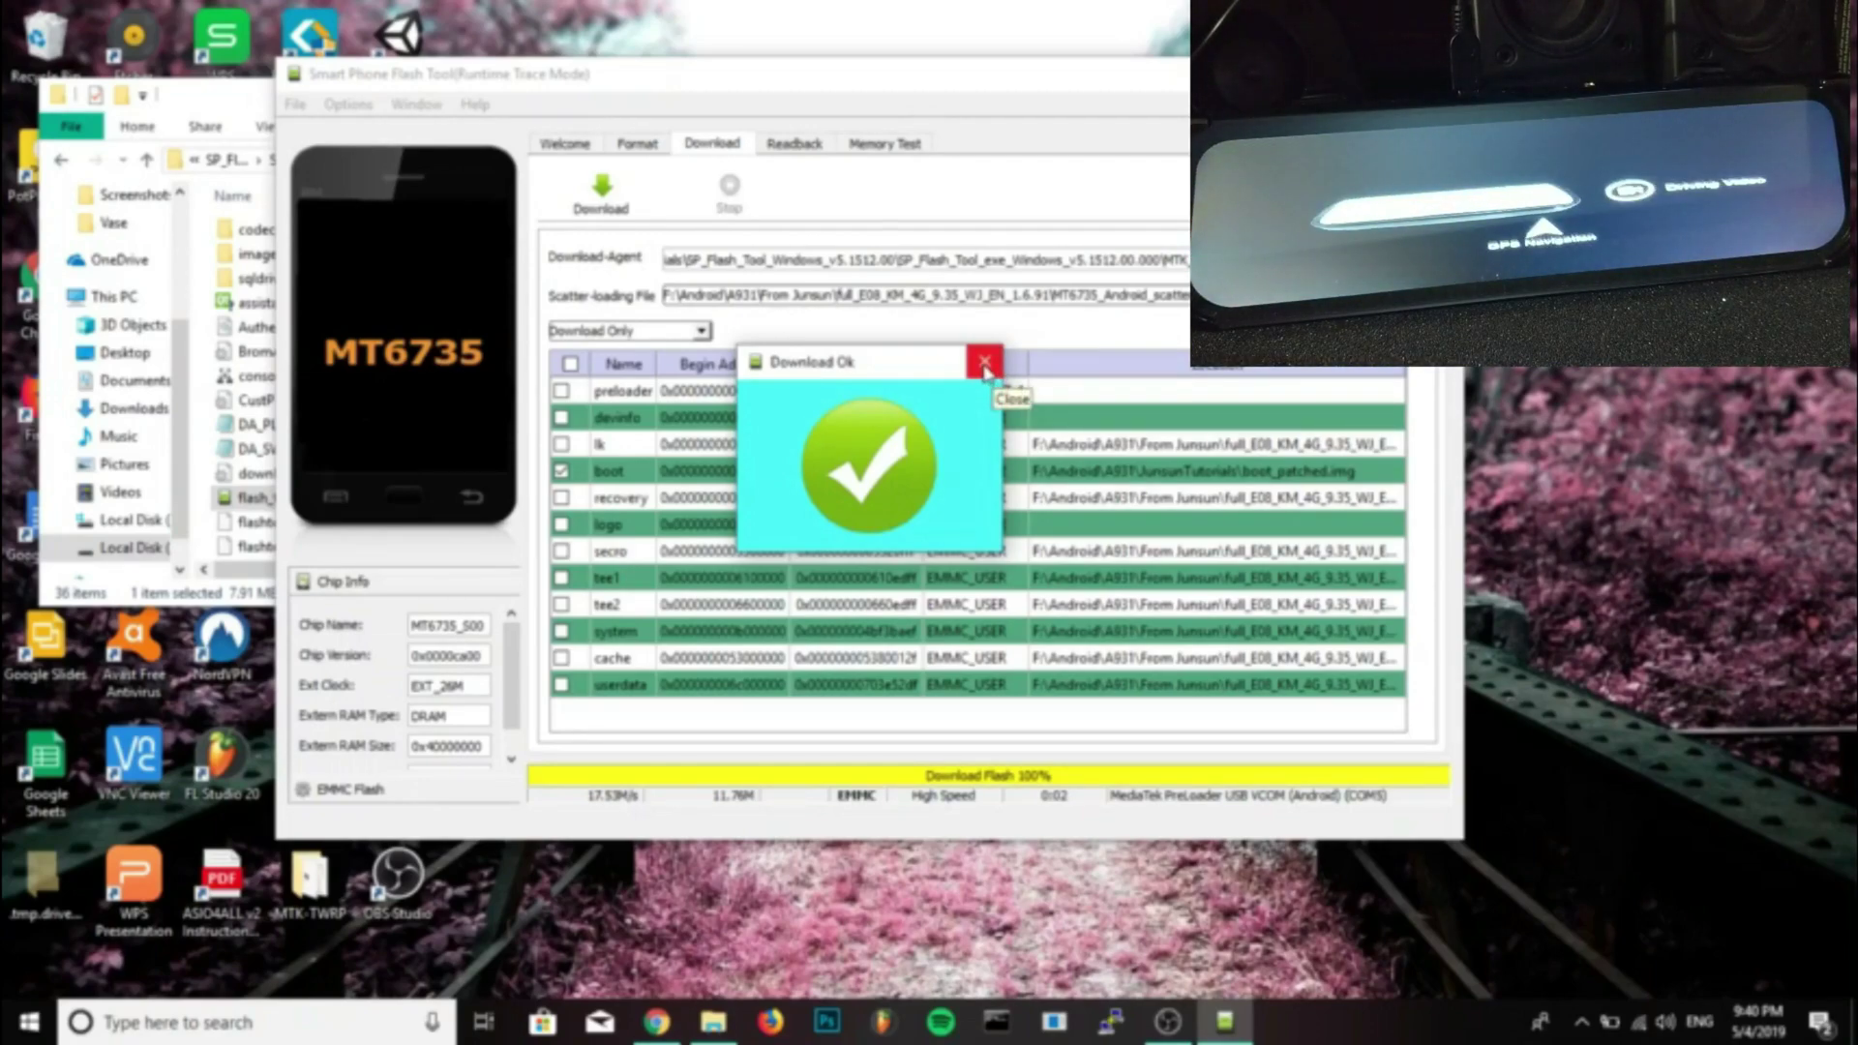
Dismiss Download Ok, quit SP Flash Tool, and go back two folders to JunsunTutorials
{"action": "left_click", "coordinate": [985, 366]}
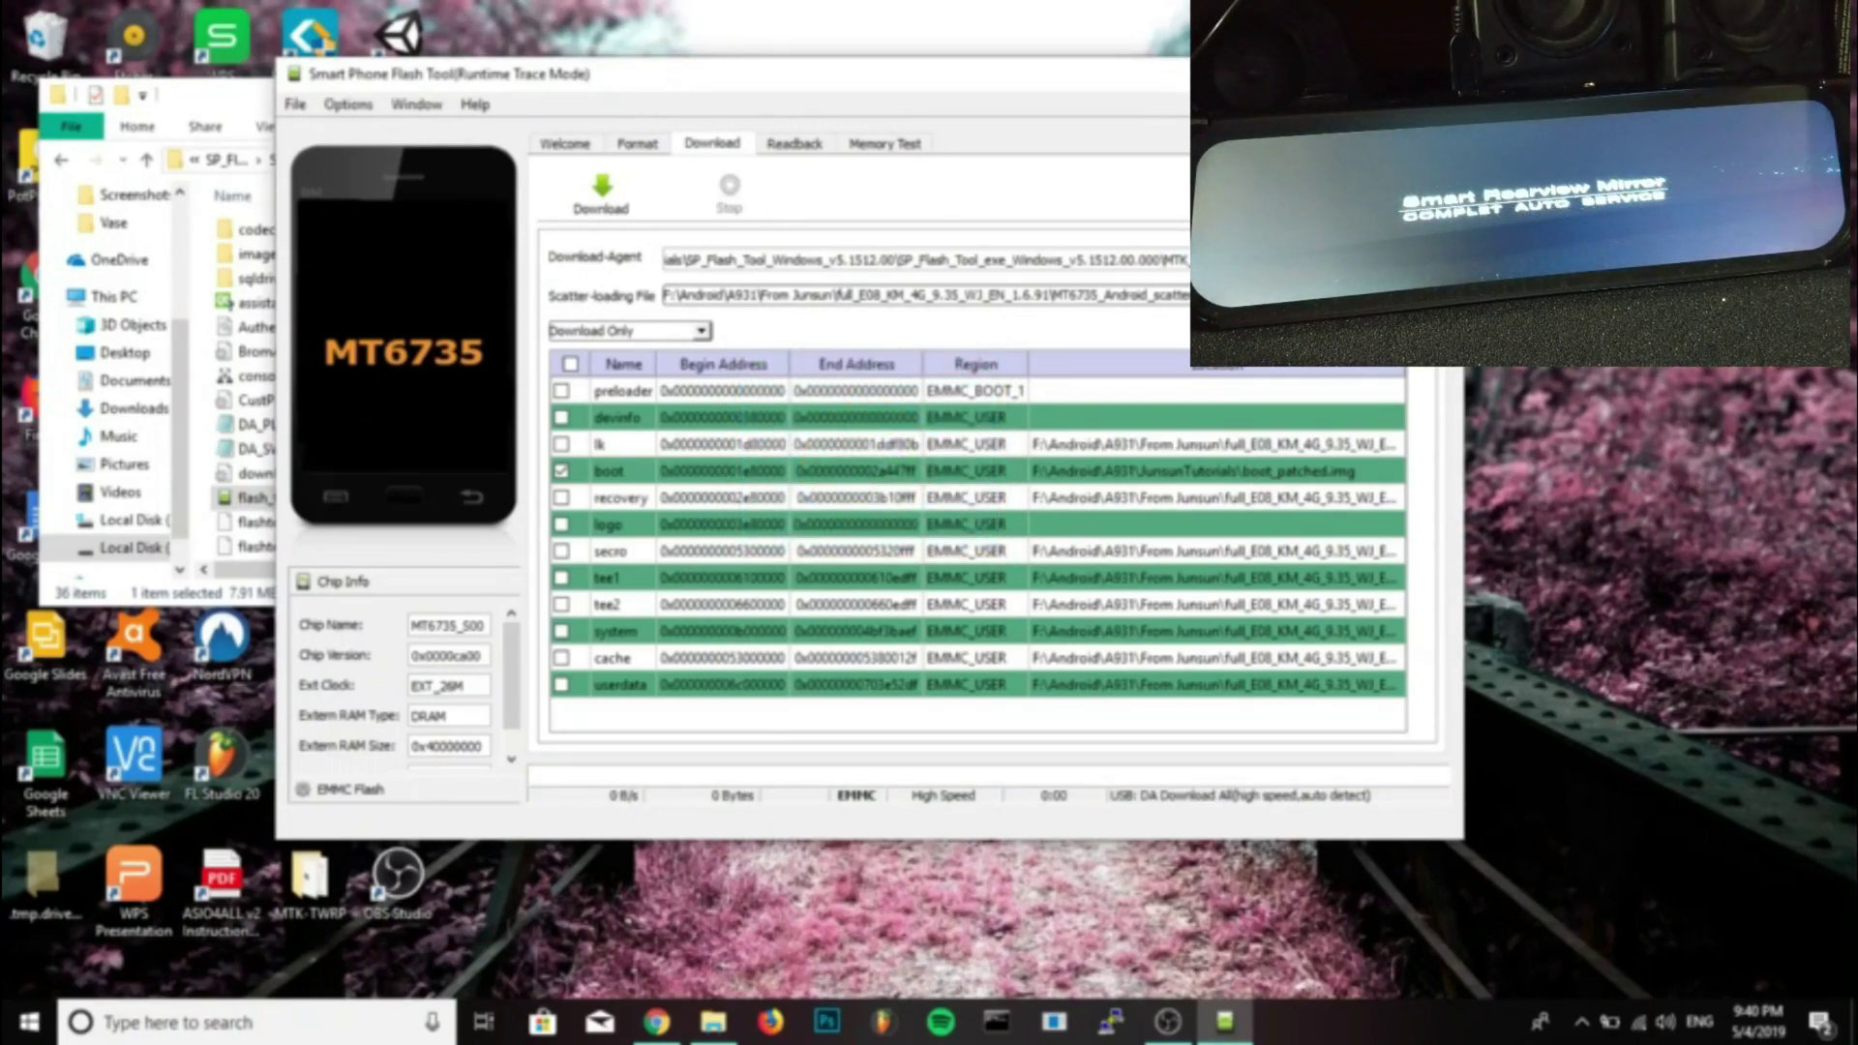
{"action": "key", "text": "alt+F4"}
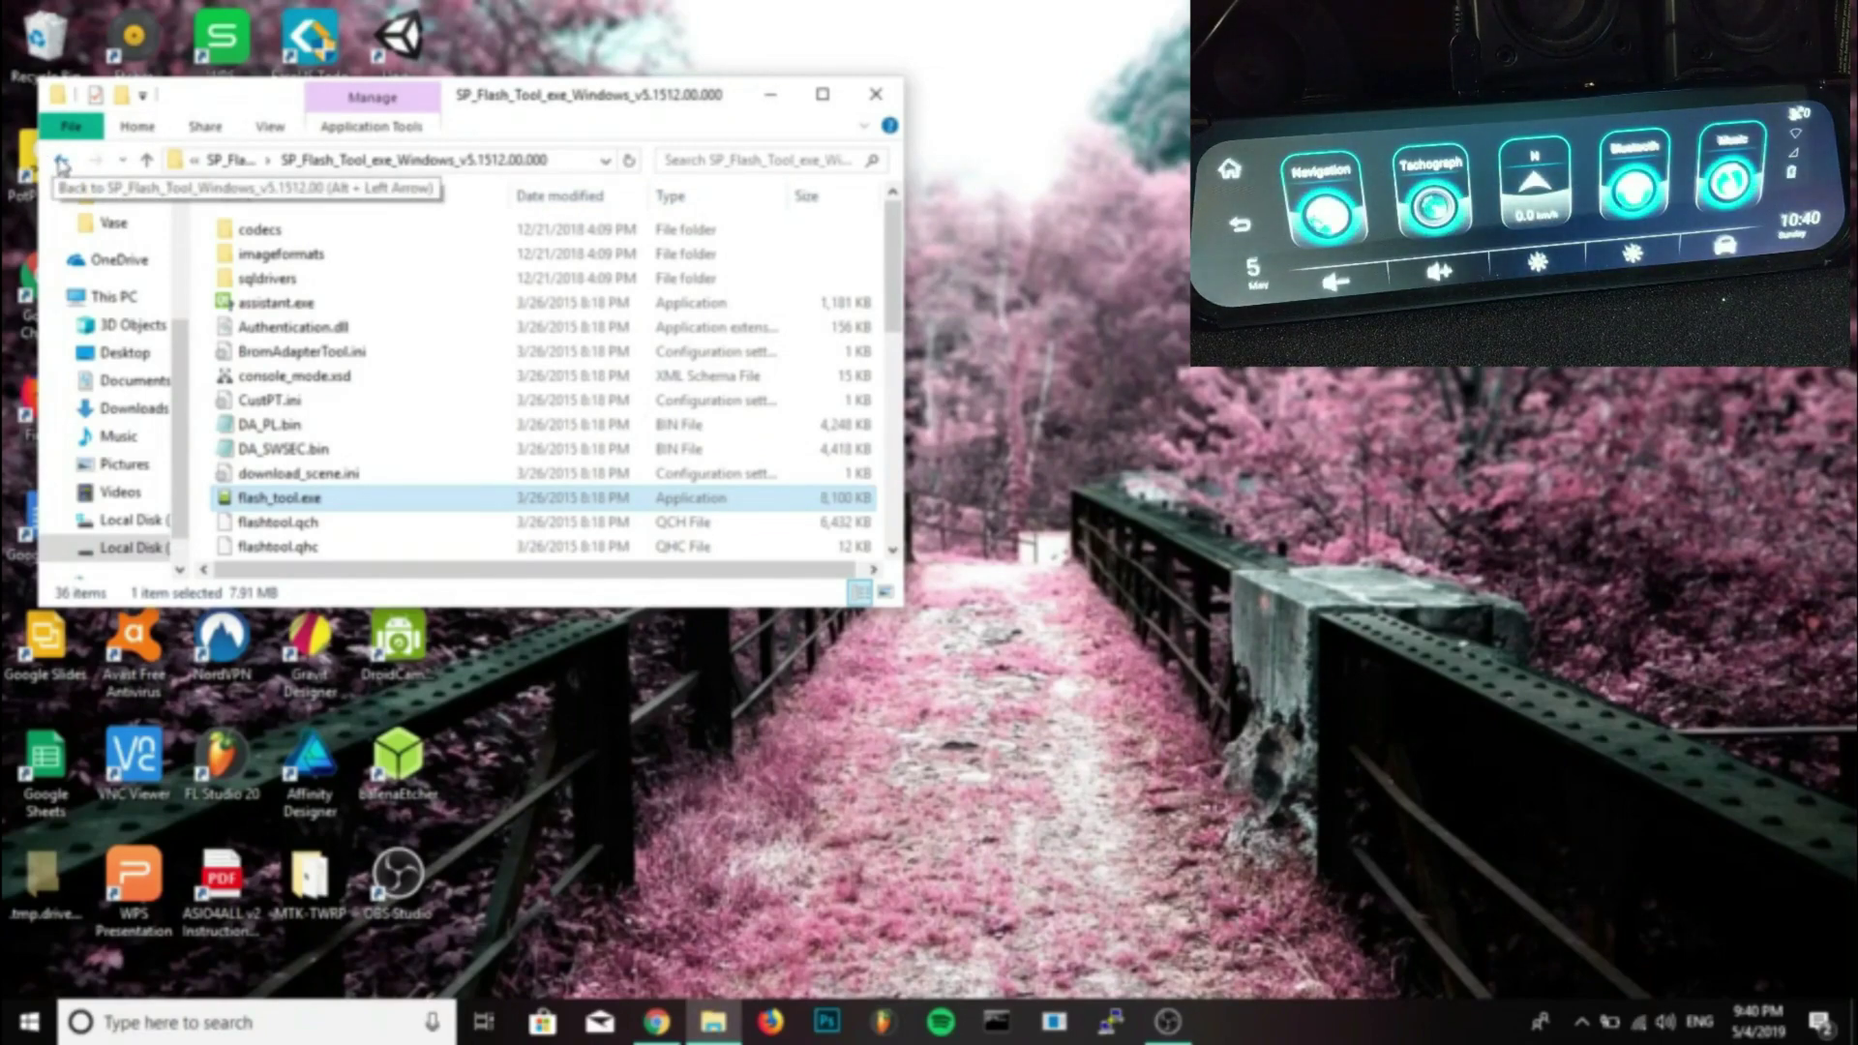
{"action": "left_click", "coordinate": [61, 163]}
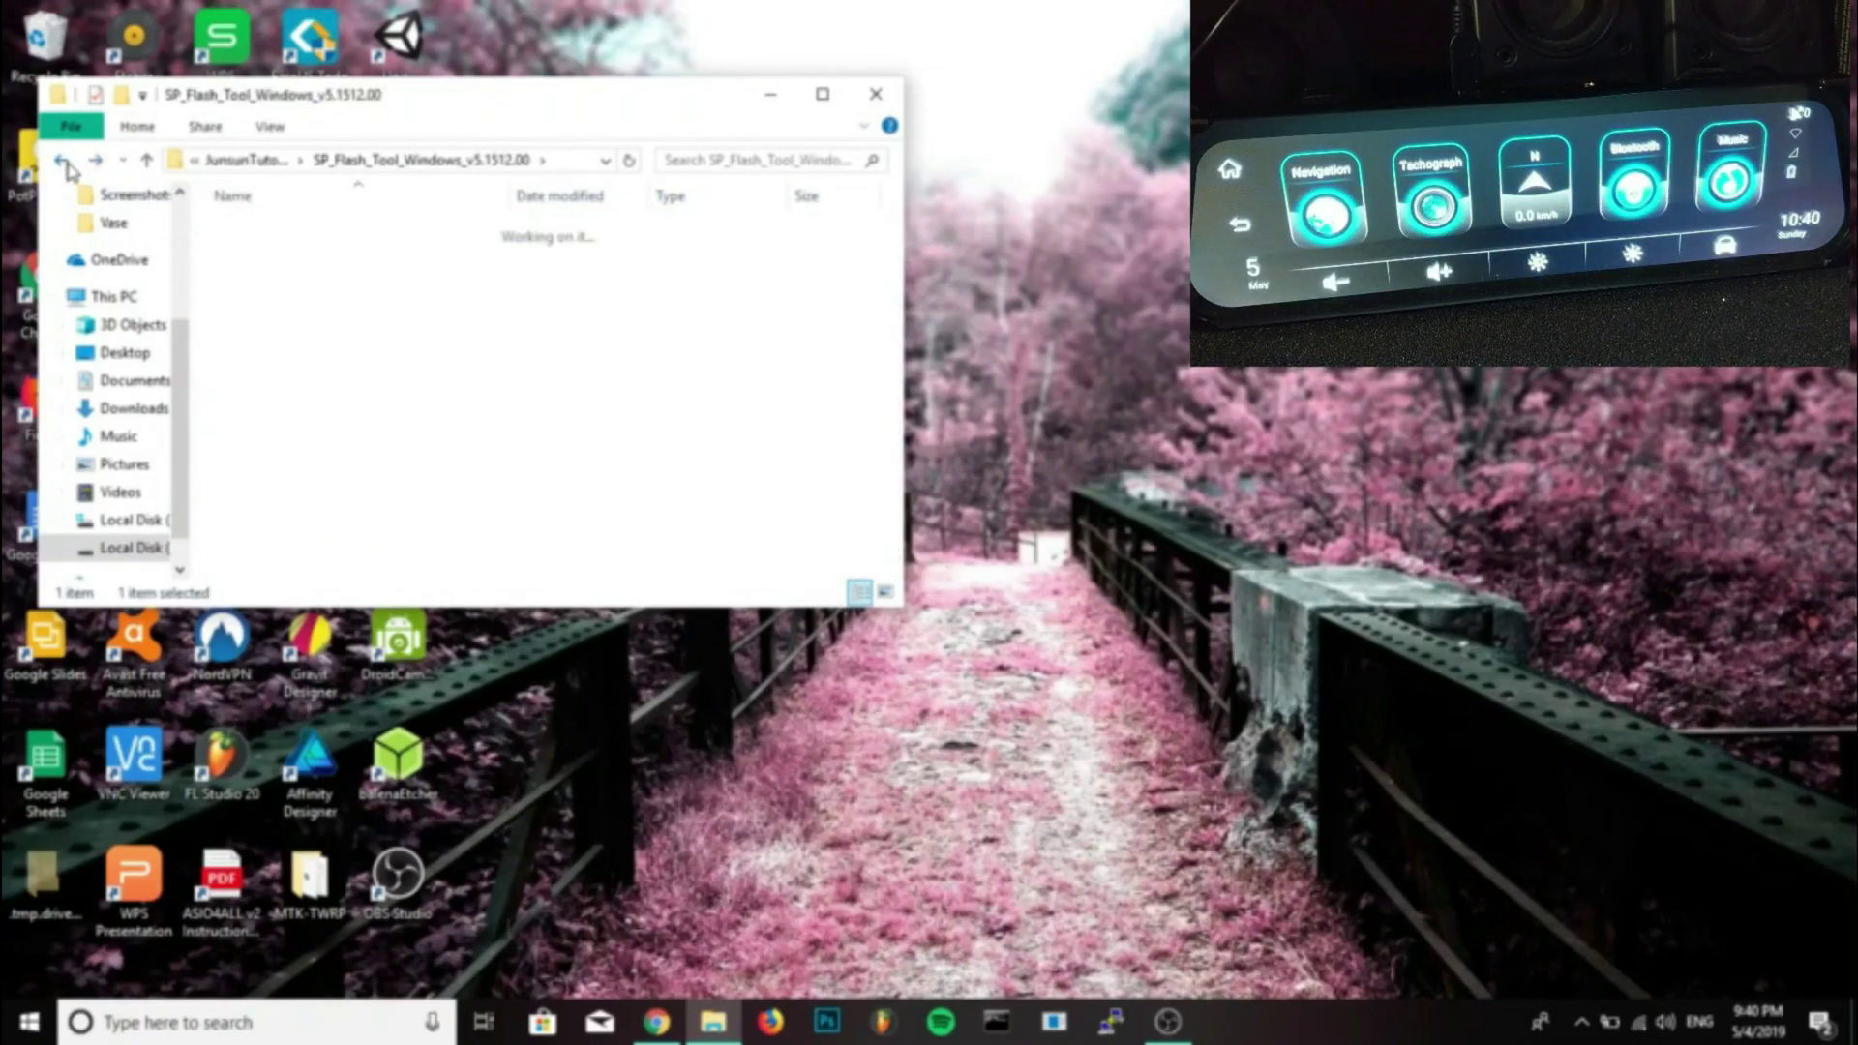
{"action": "left_click", "coordinate": [62, 163]}
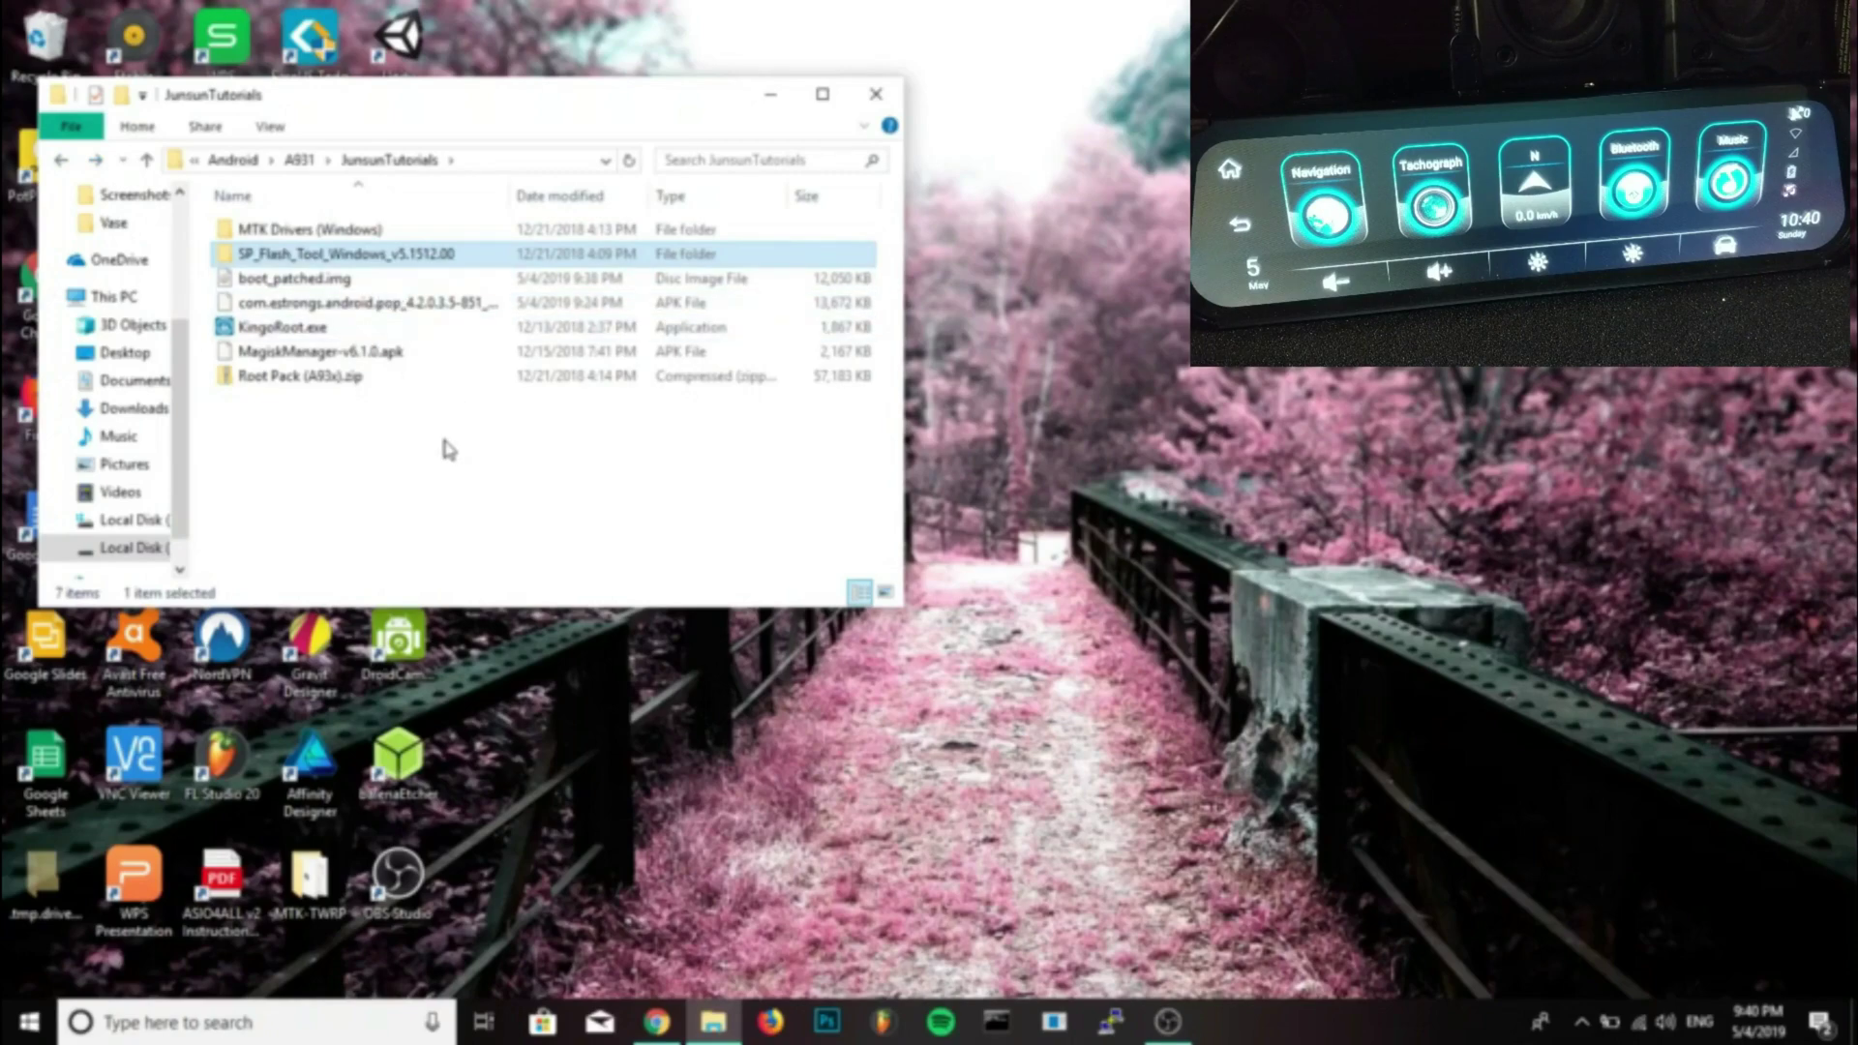